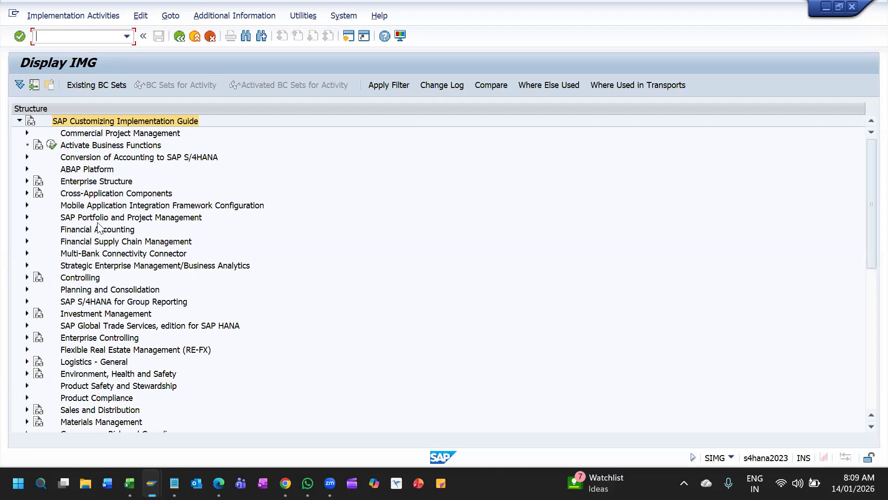
Step: Expand Controlling, Product Cost Controlling and Actual Costing/Material Ledger in the SAP Customizing Implementation Guide
left_click(90, 277)
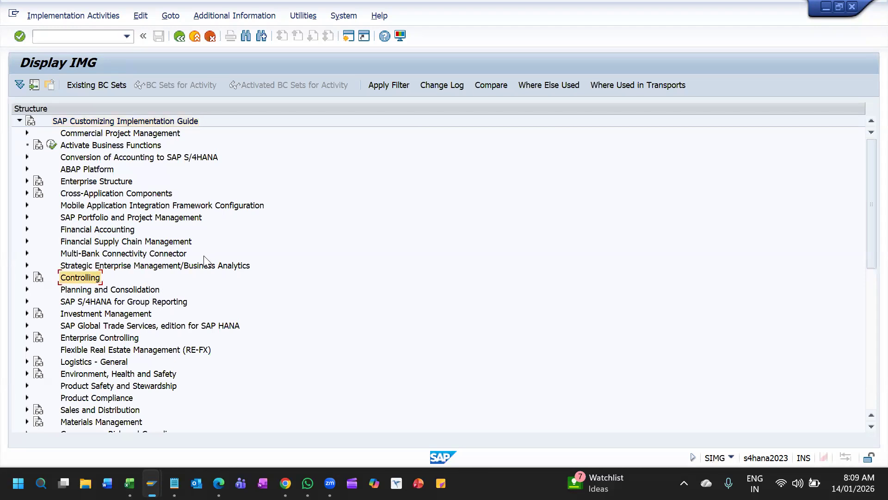
key("Right")
key("Down")
key("Down")
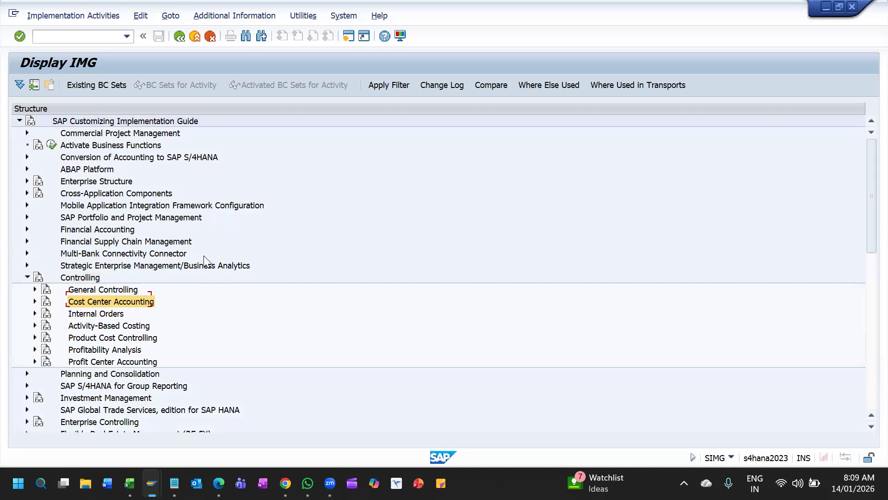
key("Down")
key("Down")
key("Down")
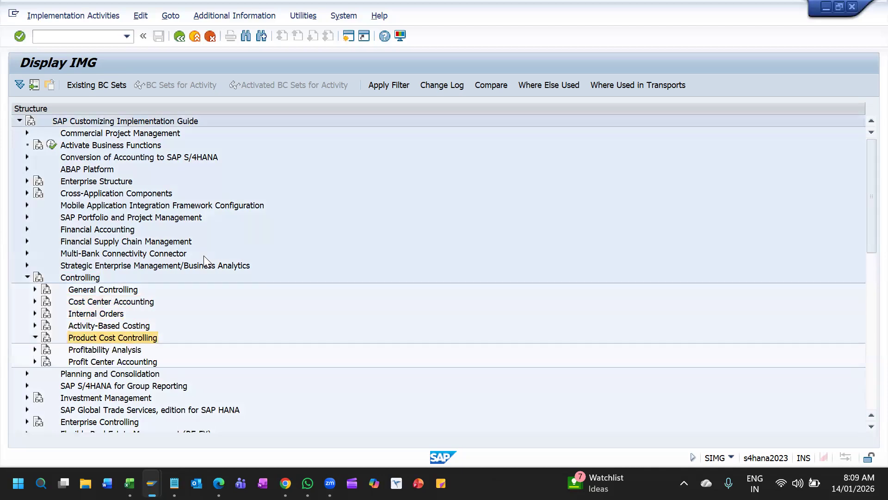
key("Right")
key("Down")
key("Down")
key("Right")
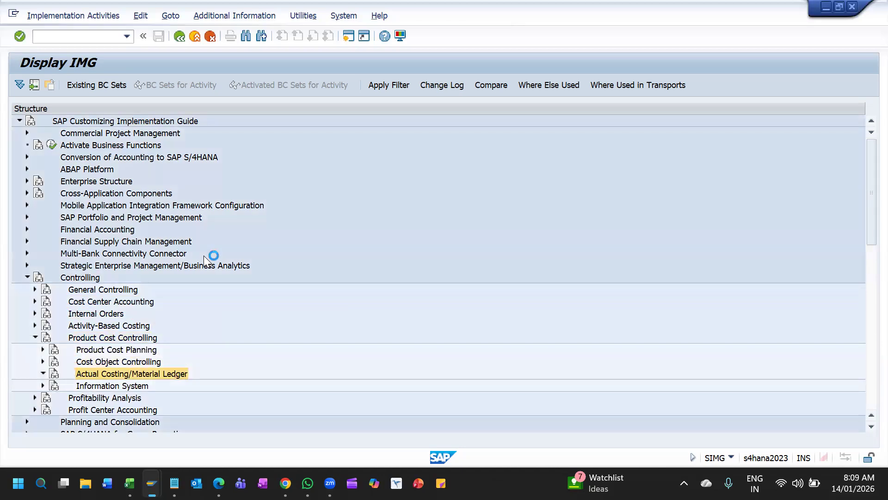
key("Down")
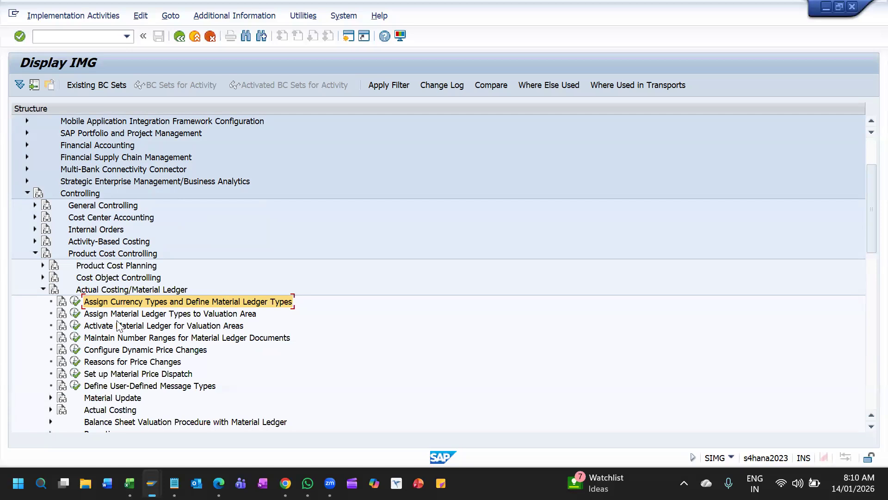
Step: Open the customizing activity Assign Currency Types and Define Material Ledger Types
scroll(119, 325, "up", 3)
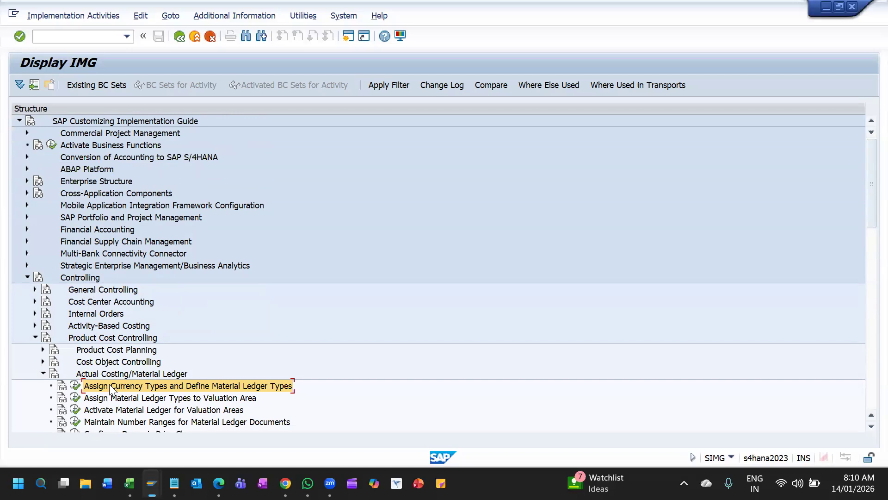
scroll(118, 391, "down", 2)
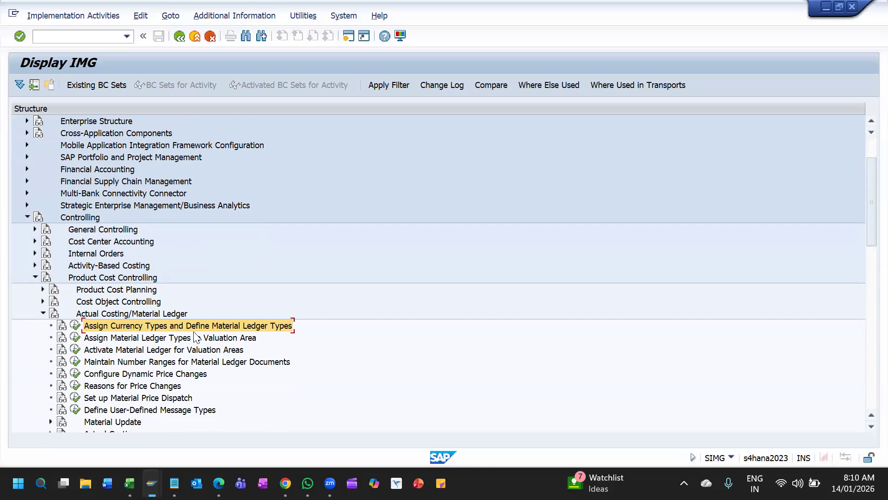
left_click(74, 326)
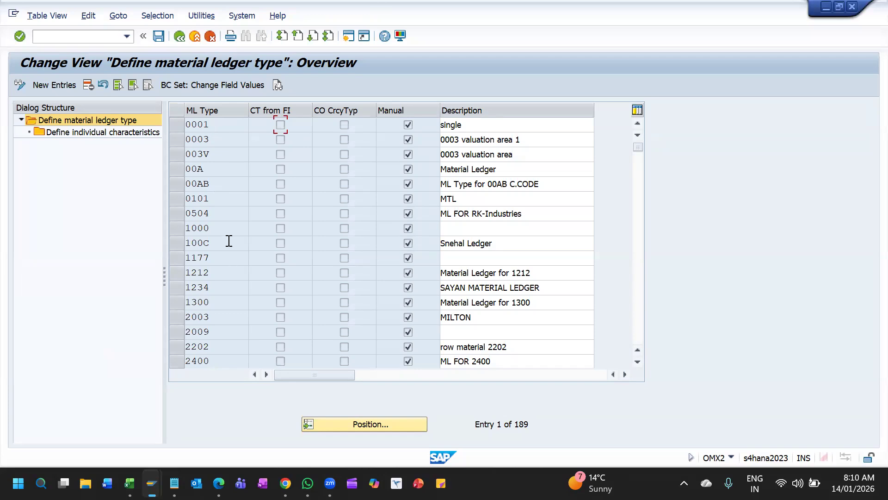
Step: Select material ledger type 9000 and display its individual characteristics
left_click(640, 332)
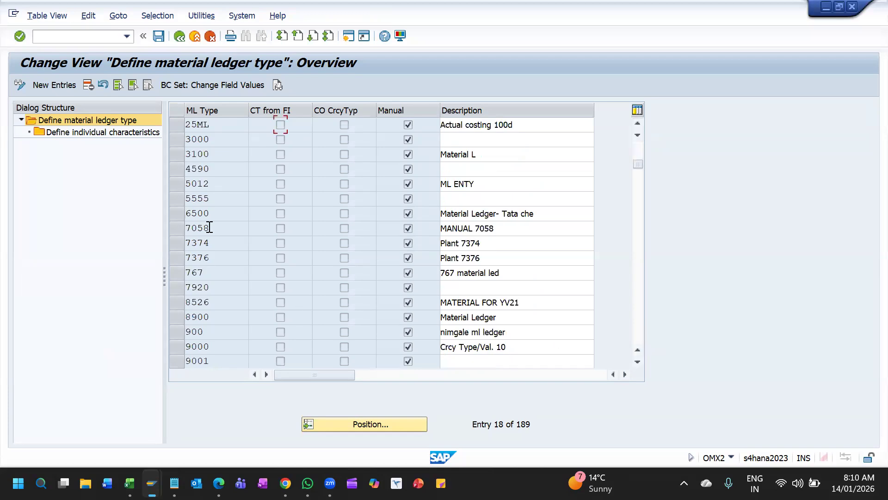
left_click_drag(211, 347, 187, 347)
left_click(199, 347)
double_click(214, 348)
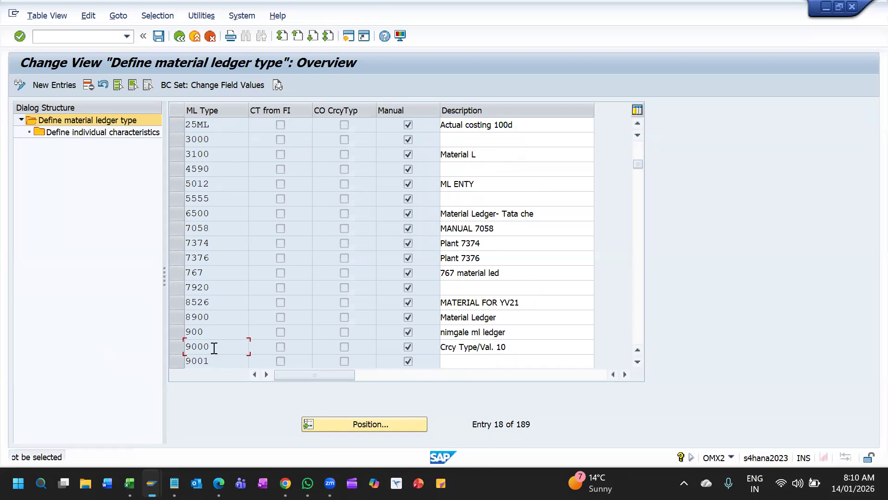
double_click(176, 348)
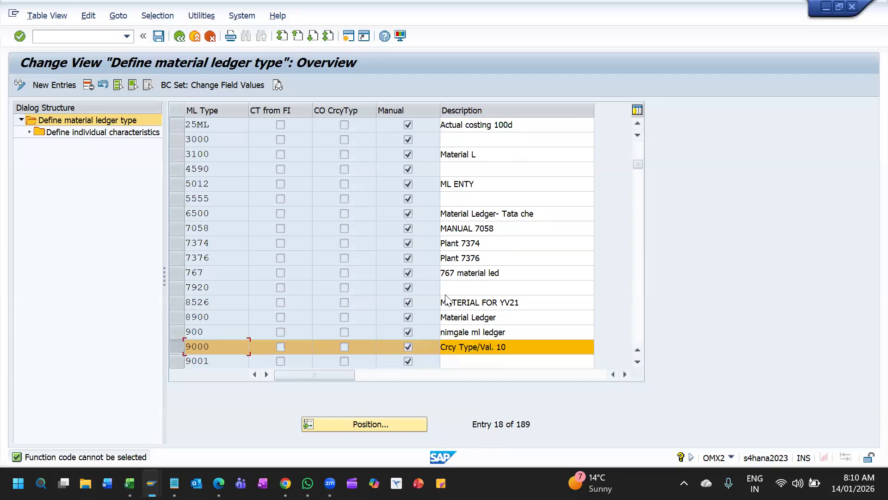
double_click(81, 134)
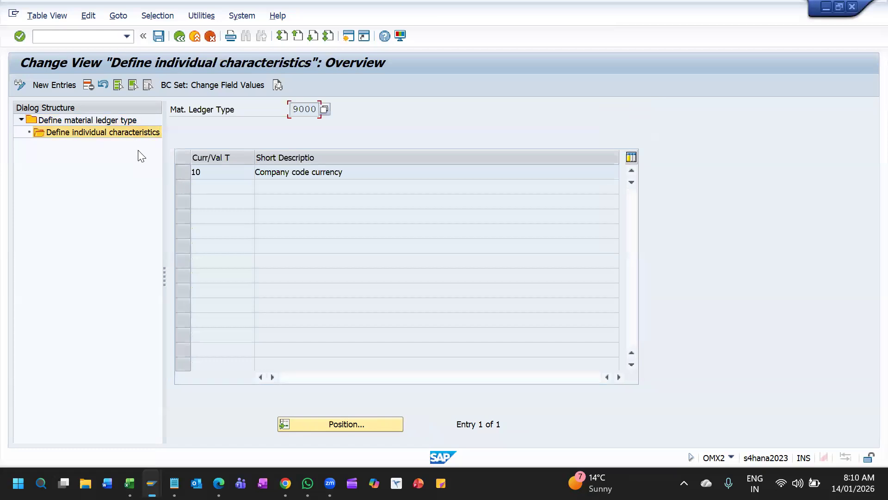
Step: Examine the possible currency types for the characteristic of ledger type 9000, and return to the implementation guide
left_click_drag(234, 171, 186, 170)
left_click(259, 173)
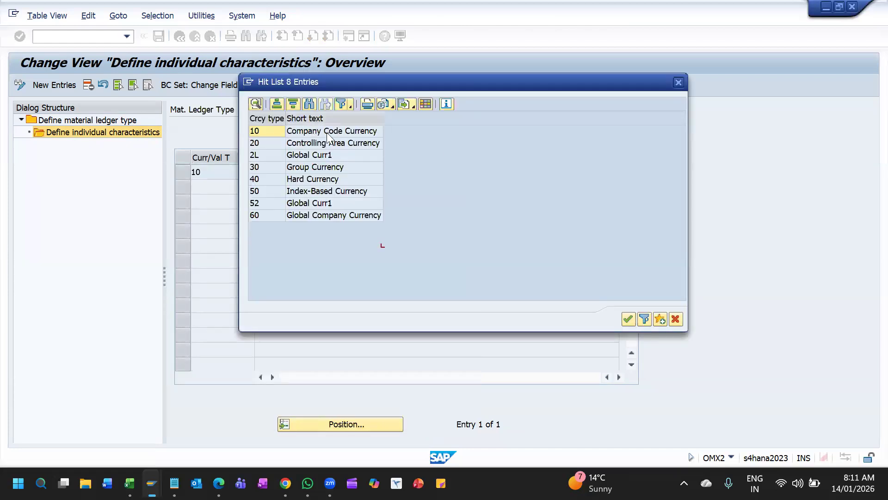
left_click(274, 134)
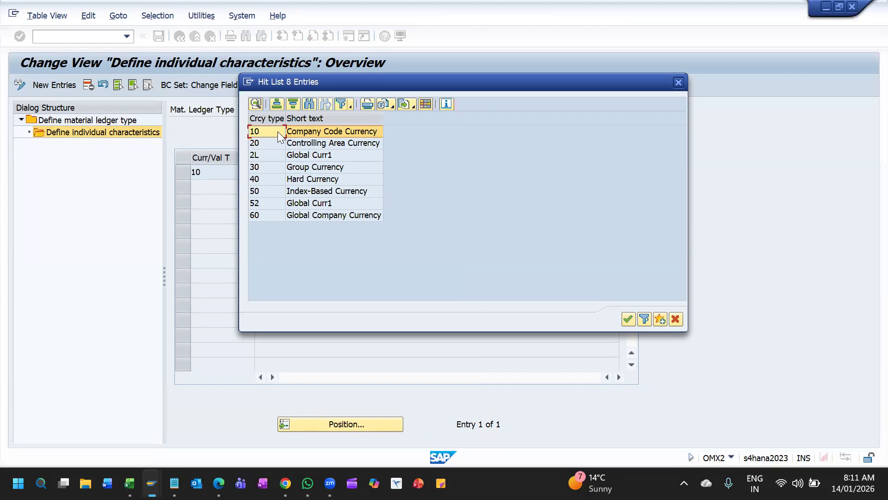
left_click(677, 82)
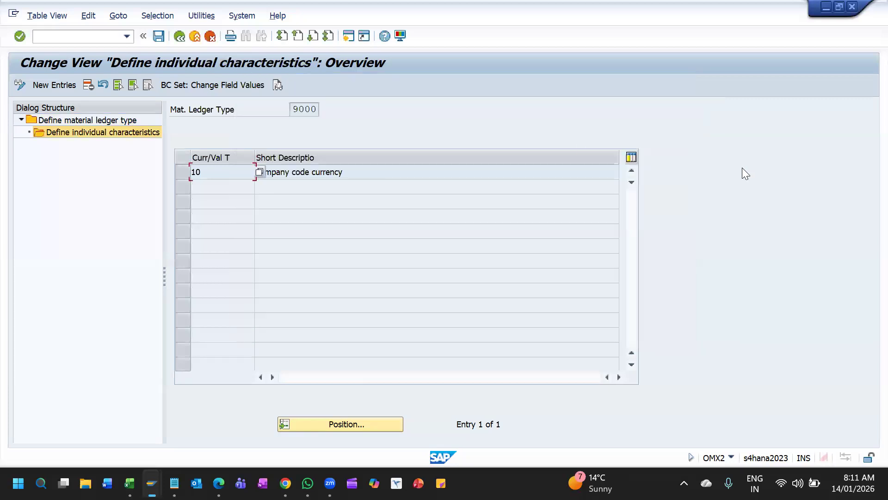
left_click(179, 36)
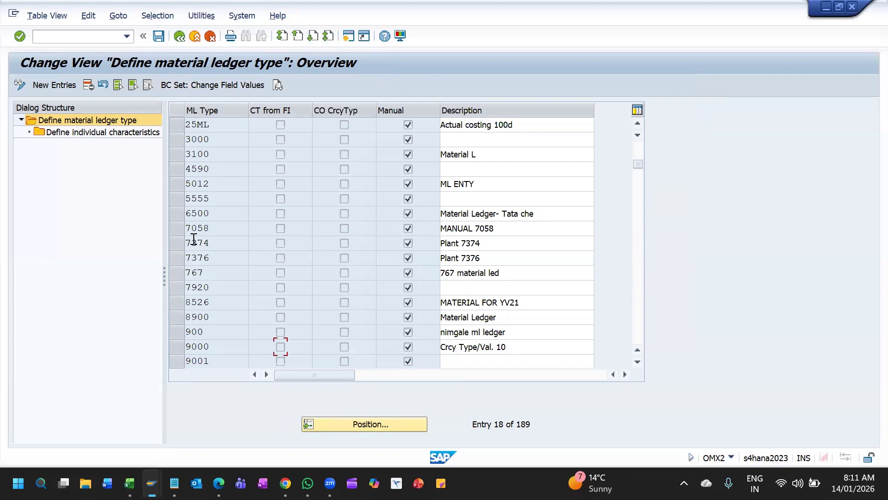
left_click(180, 39)
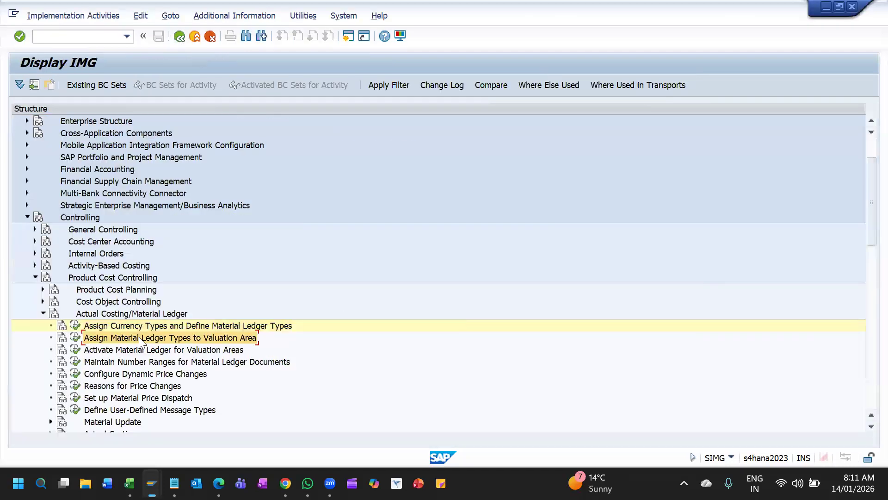
Step: Reopen the material ledger type definitions and check the editing options available for type 00A
double_click(139, 337)
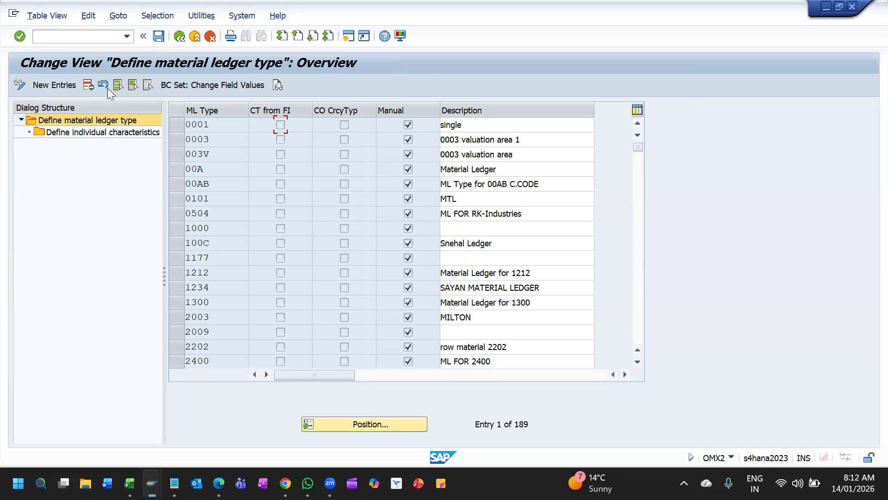
left_click(175, 169)
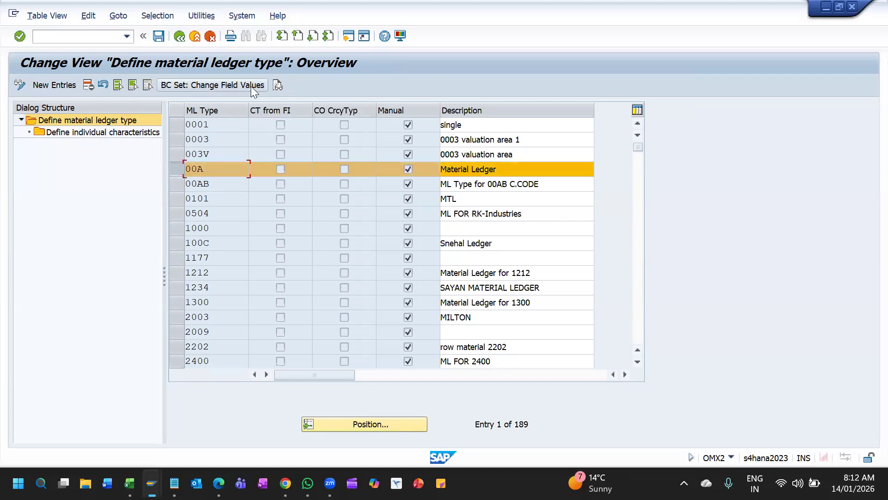
left_click(87, 15)
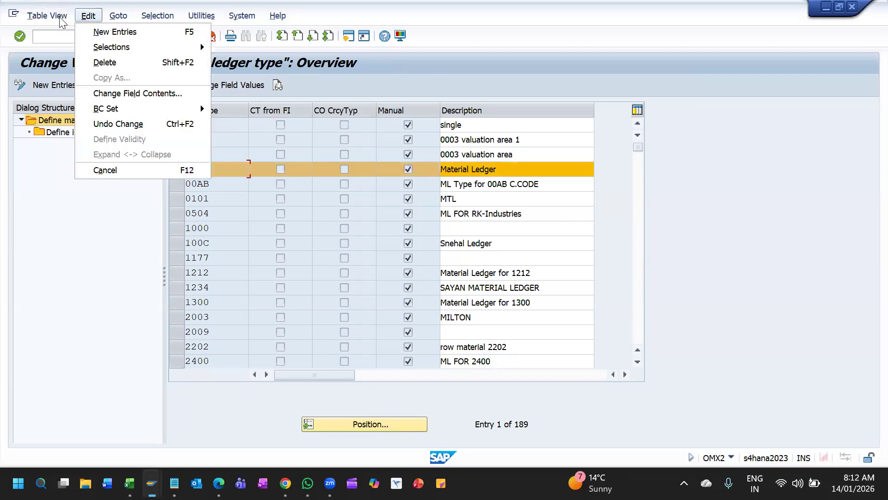
mouse_move(61, 20)
mouse_move(91, 22)
mouse_move(157, 18)
left_click(101, 175)
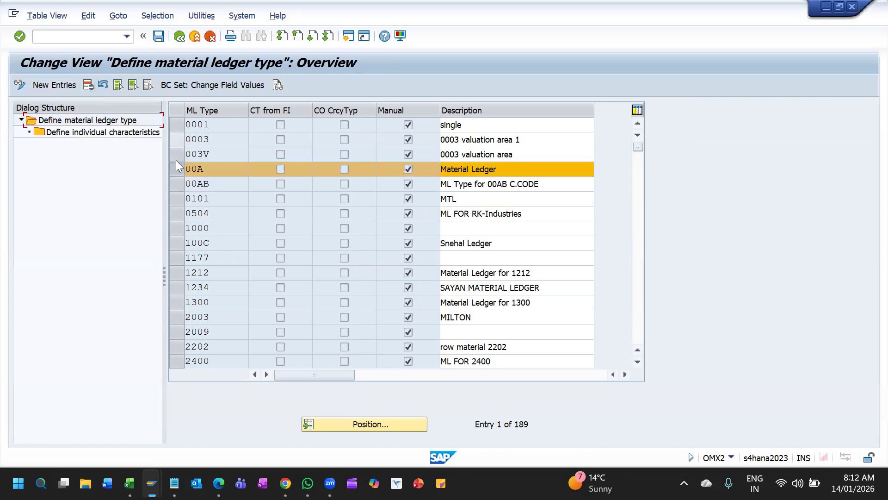
key("F5")
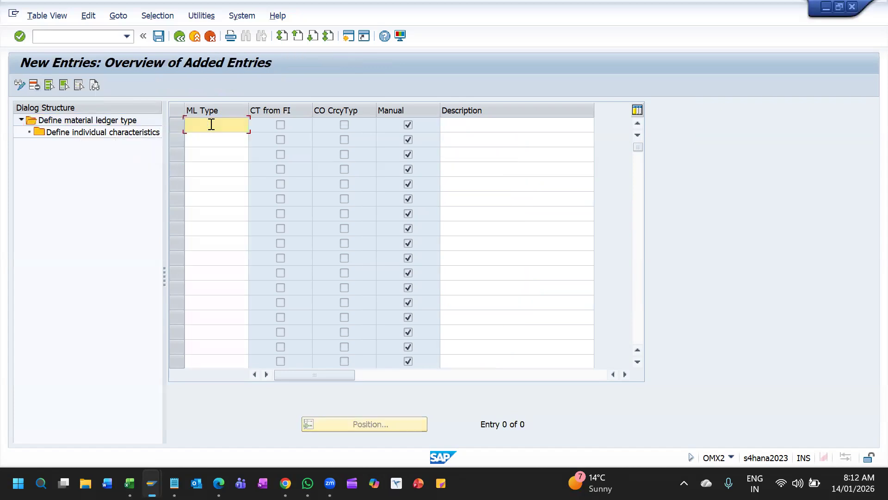
type("ltcc")
key("Tab")
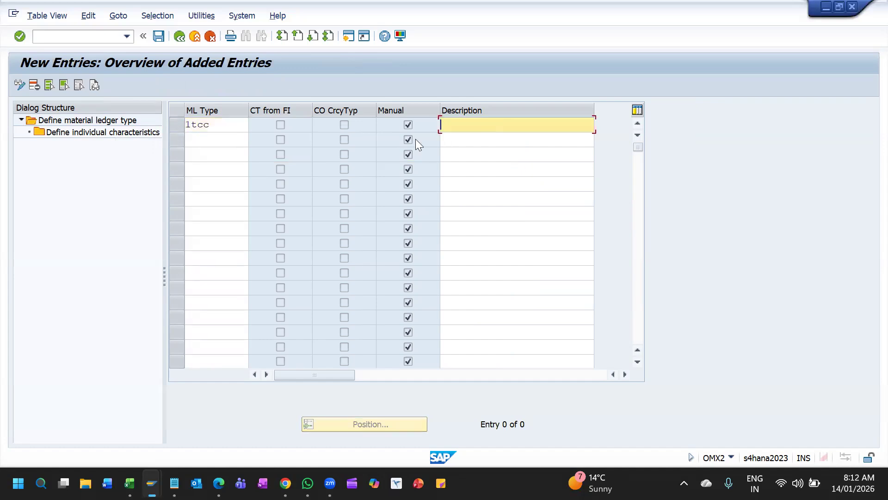
key("F12")
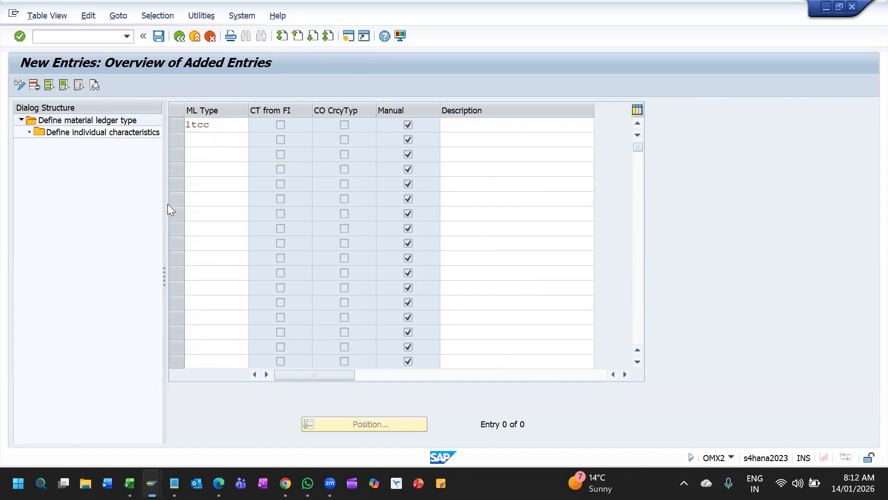
key("Return")
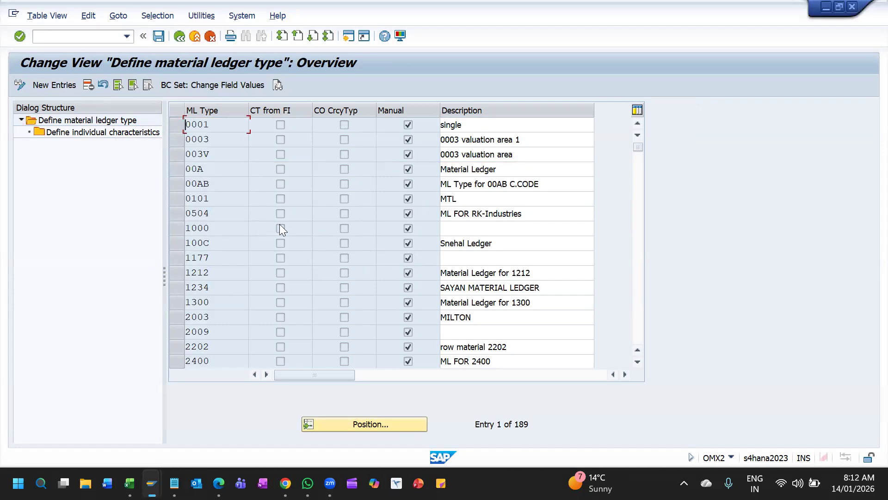
key("F3")
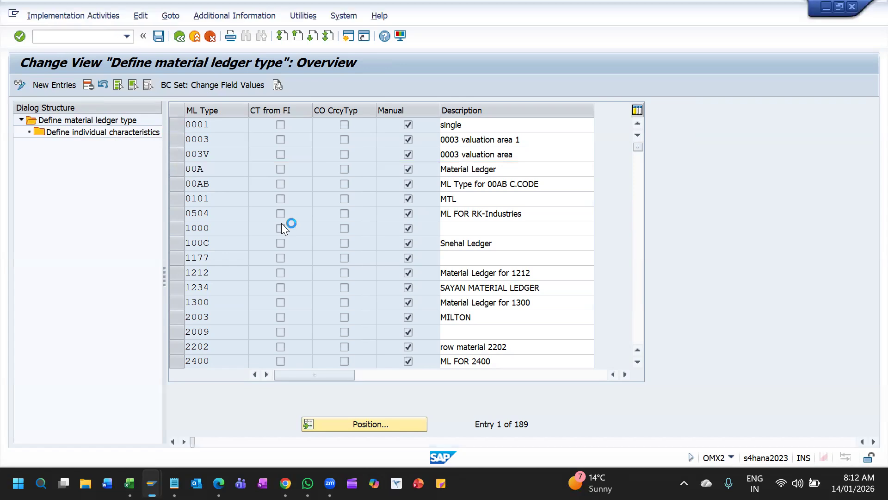
Step: Open the customizing activity Assign Material Ledger Types to Valuation Area
left_click(132, 340)
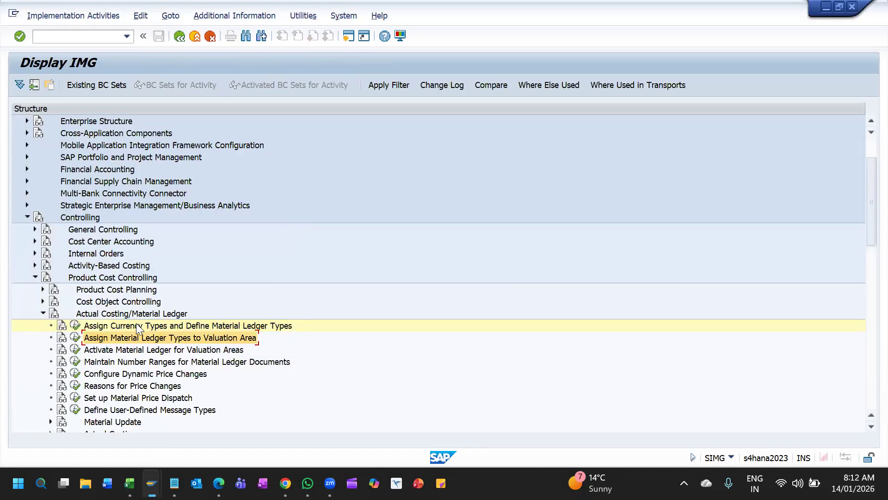
left_click(138, 327)
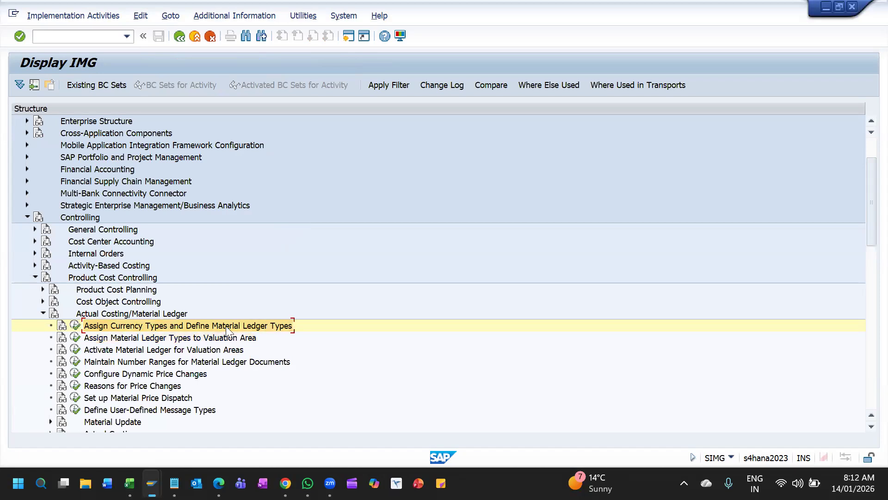
left_click(137, 339)
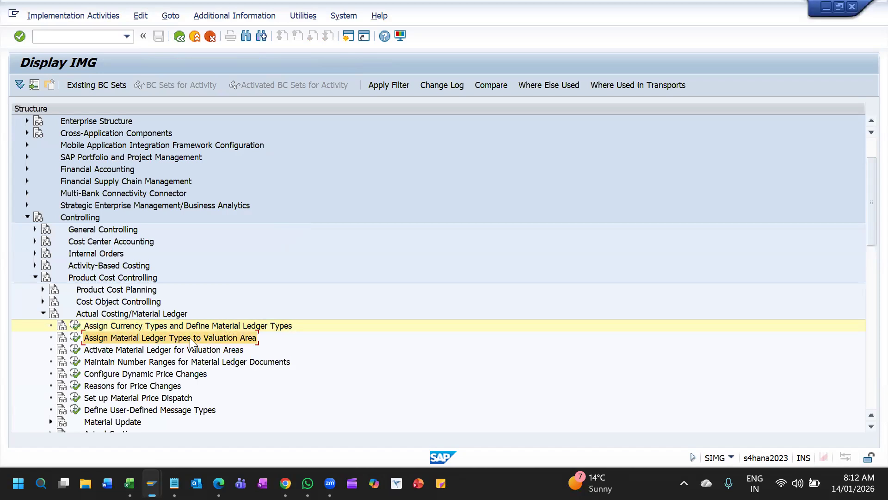
left_click(76, 337)
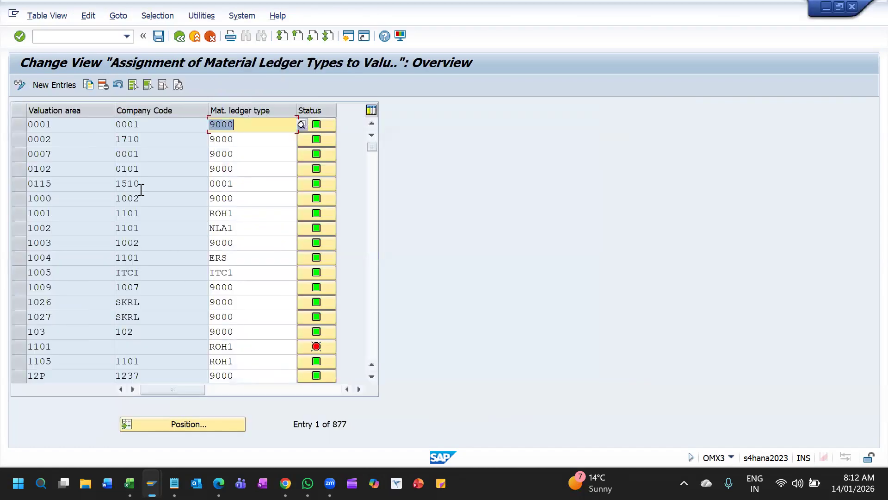
Step: Position the list of material ledger type assignments at valuation area 1TCP
left_click(188, 423)
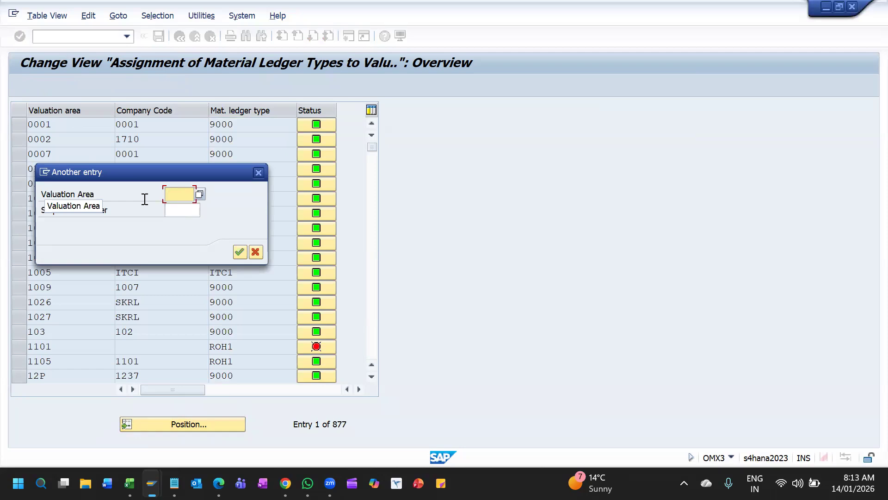
type("1tcp")
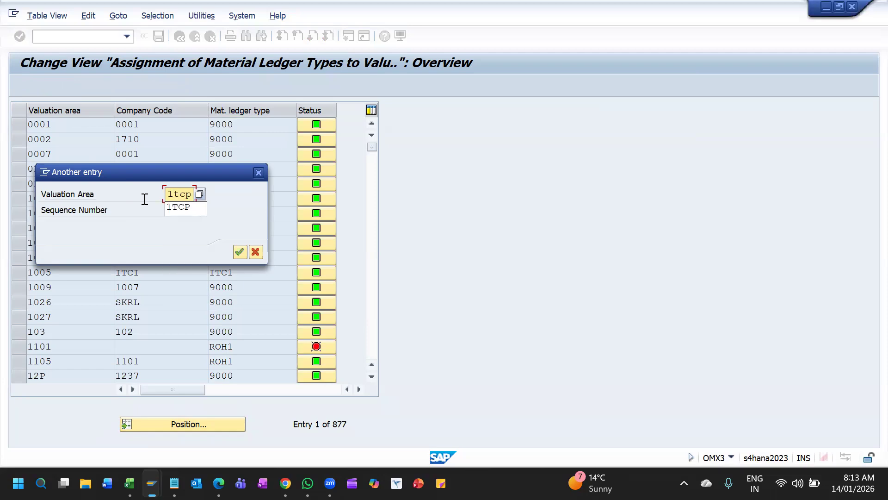
key("Return")
key("Return")
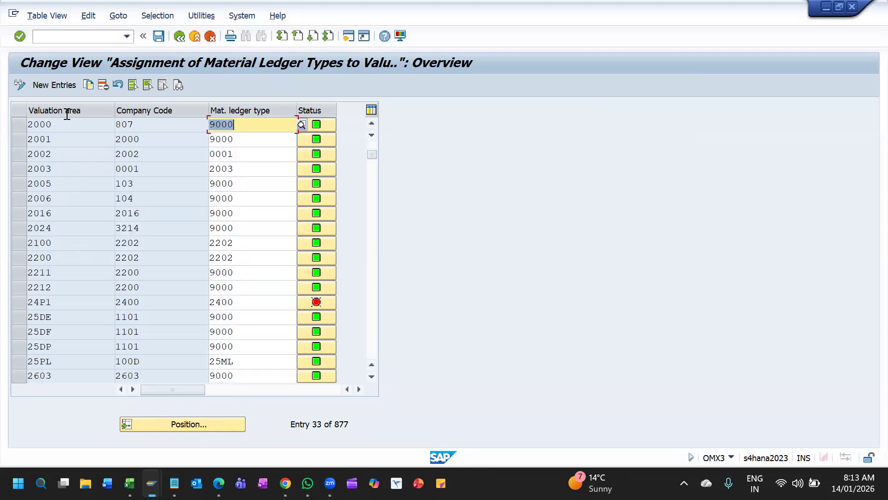
left_click(52, 88)
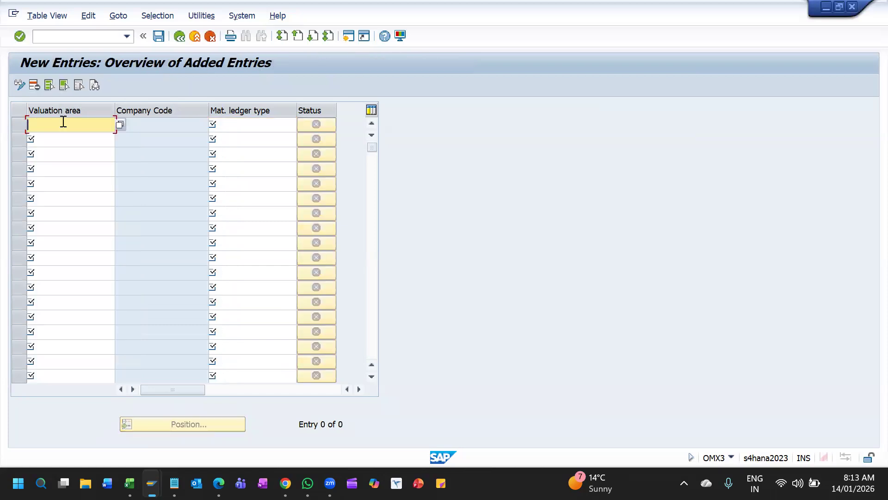
left_click(179, 39)
left_click(238, 139)
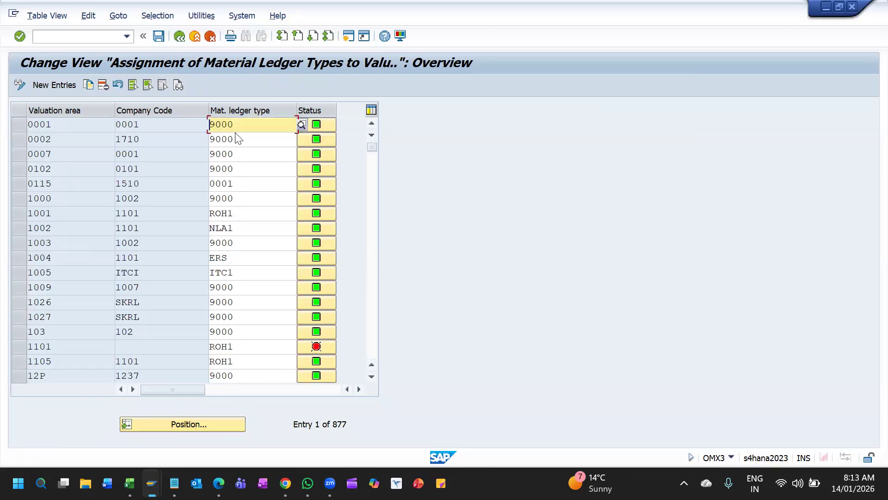
Step: Check which material ledger types are assigned to the existing valuation areas in the overview
left_click_drag(237, 139, 200, 135)
left_click(211, 154)
left_click(215, 198)
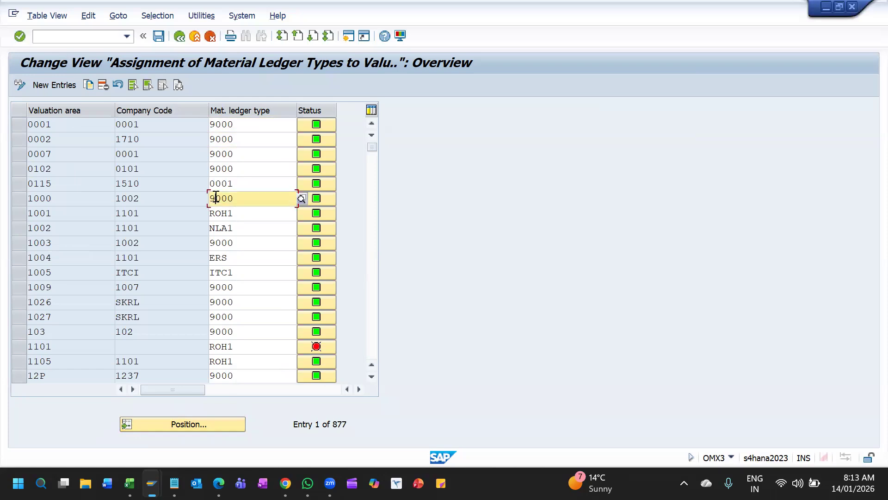
left_click(242, 306)
left_click(209, 375)
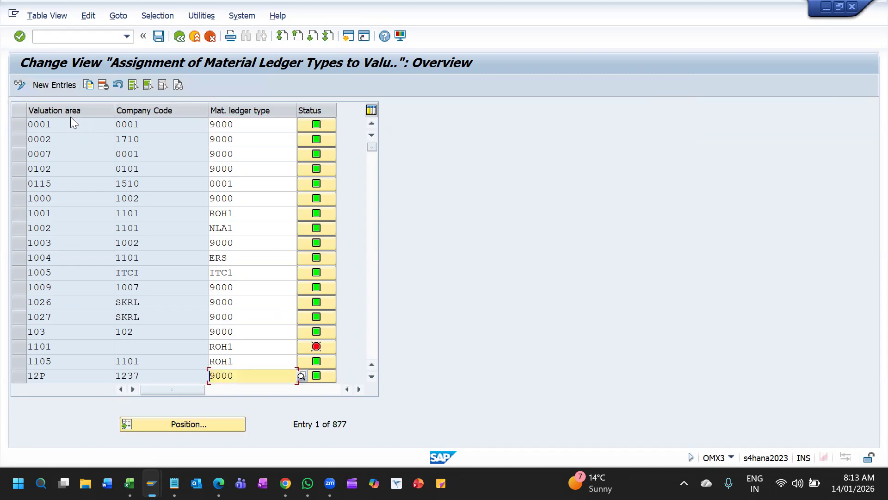
Step: Add a new entry assigning material ledger type 9000 to valuation area 1TCP
left_click(57, 84)
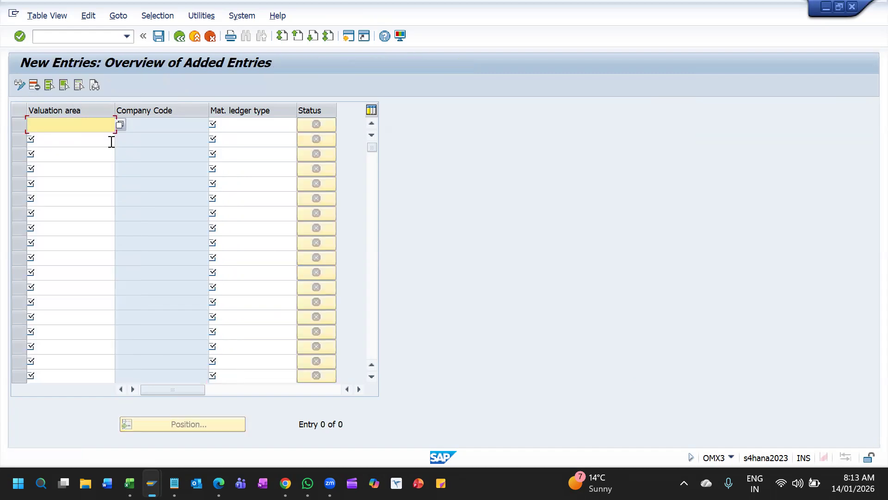
type("1tcp")
key("Tab")
type("9000")
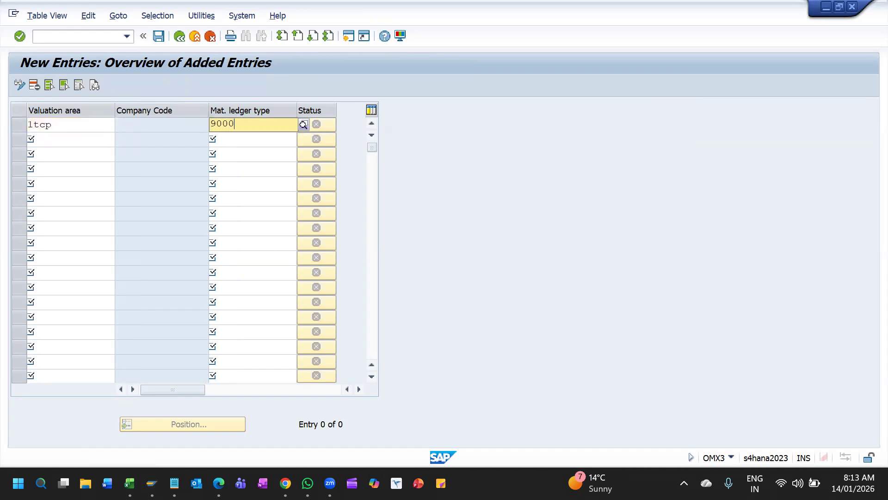
key("Return")
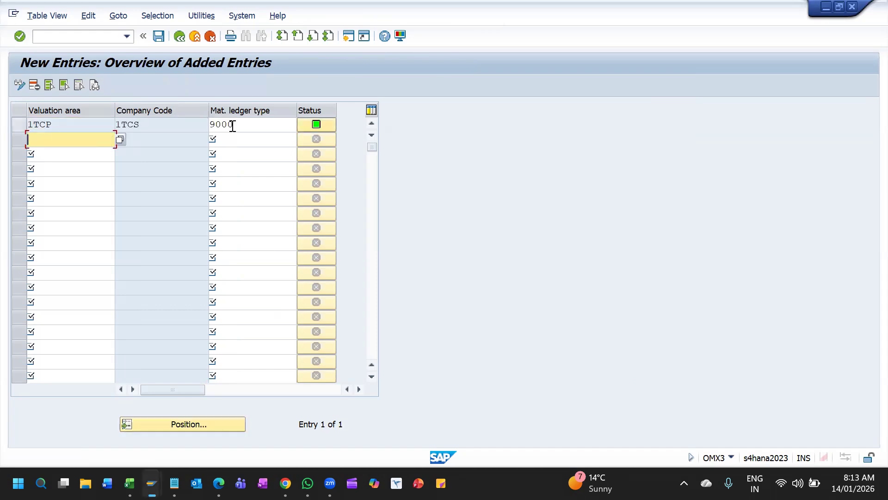
Step: Save the new ledger type assignment for 1TCP and return to the implementation guide
mouse_move(316, 127)
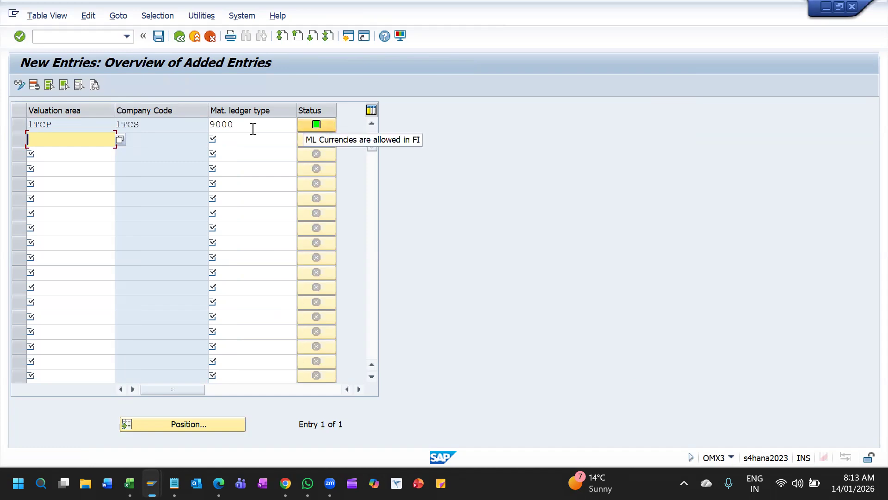
left_click(159, 37)
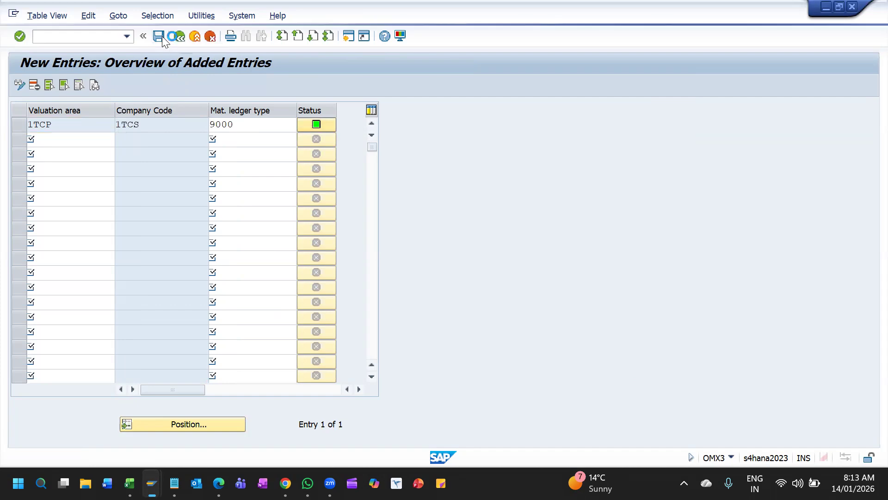
left_click(290, 237)
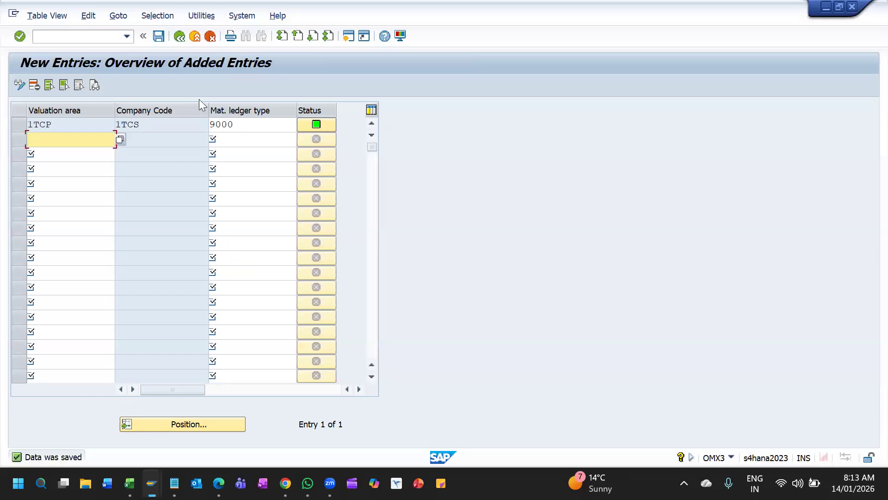
left_click(179, 37)
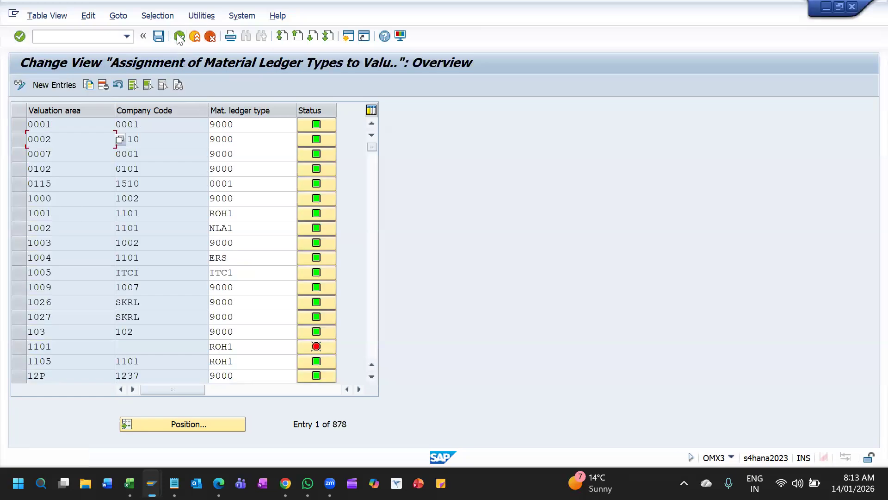
left_click(179, 37)
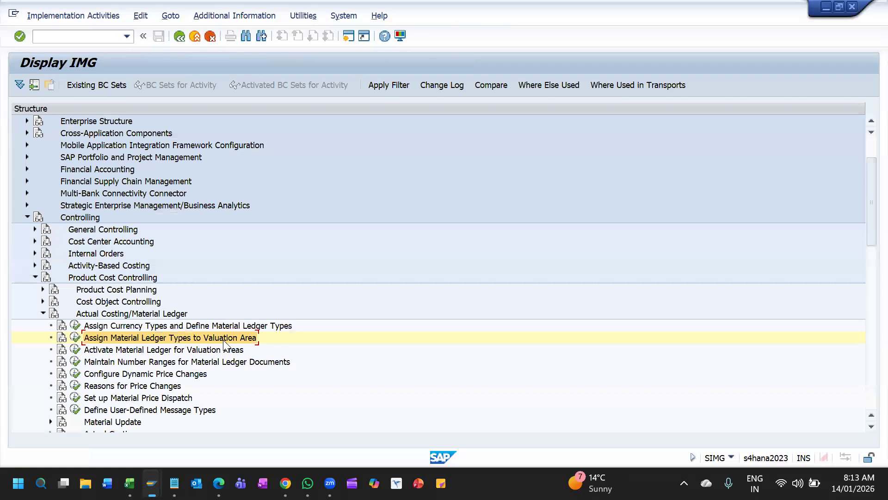
Step: Open the Check Material Ledger Settings activity under Activate Material Ledger for Valuation Areas
scroll(158, 298, "down", 1)
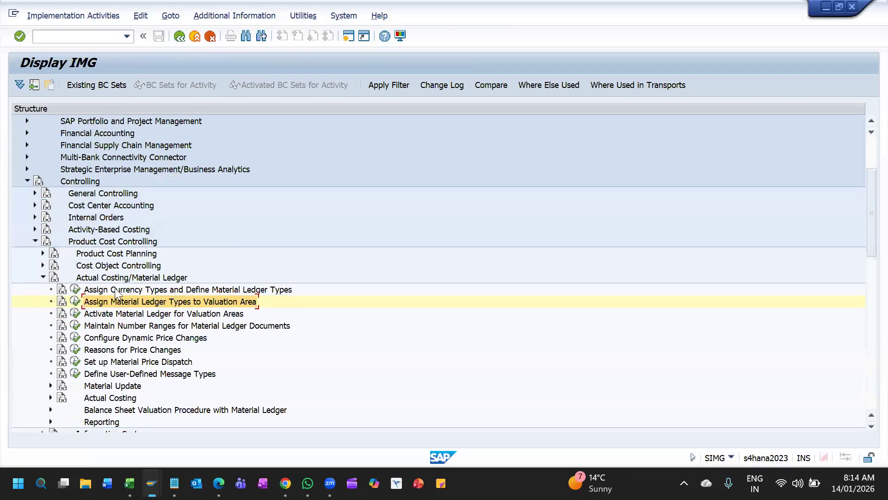
left_click(132, 290)
scroll(133, 287, "down", 1)
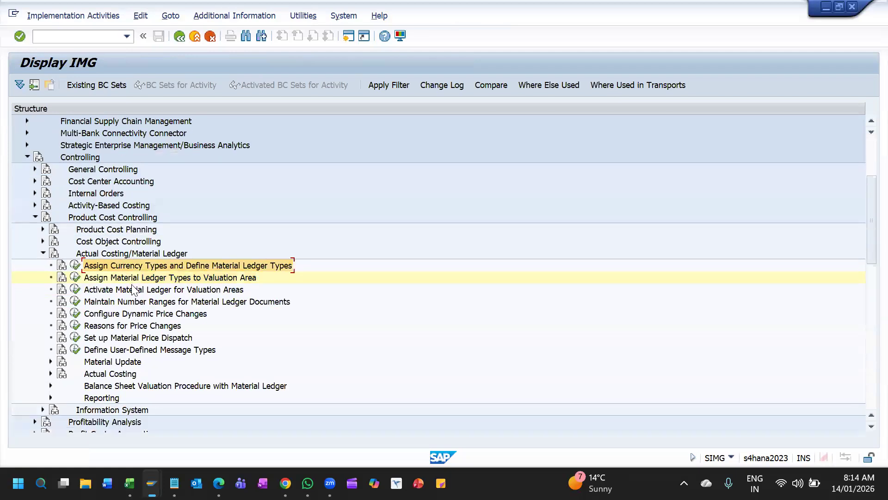
left_click(132, 294)
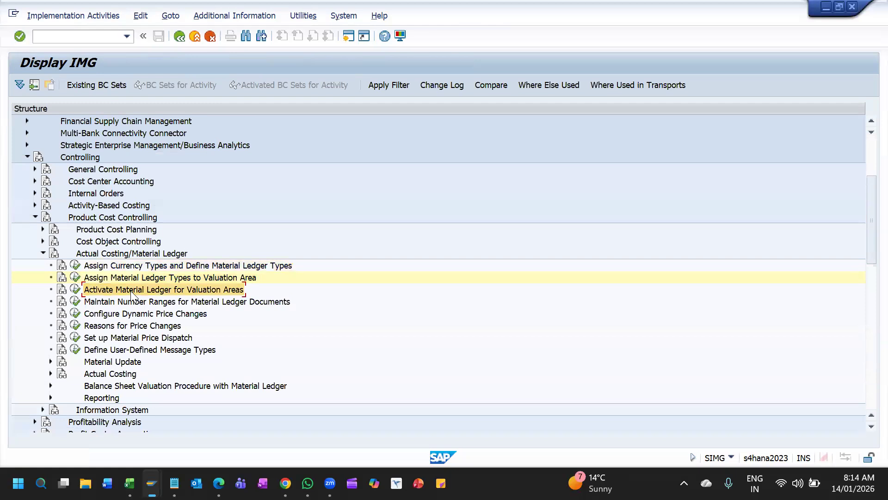
scroll(108, 296, "down", 2)
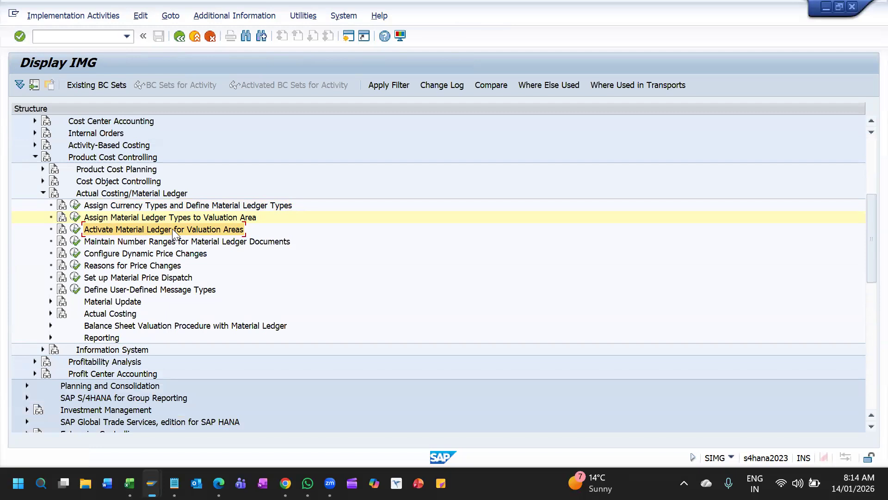
left_click(75, 229)
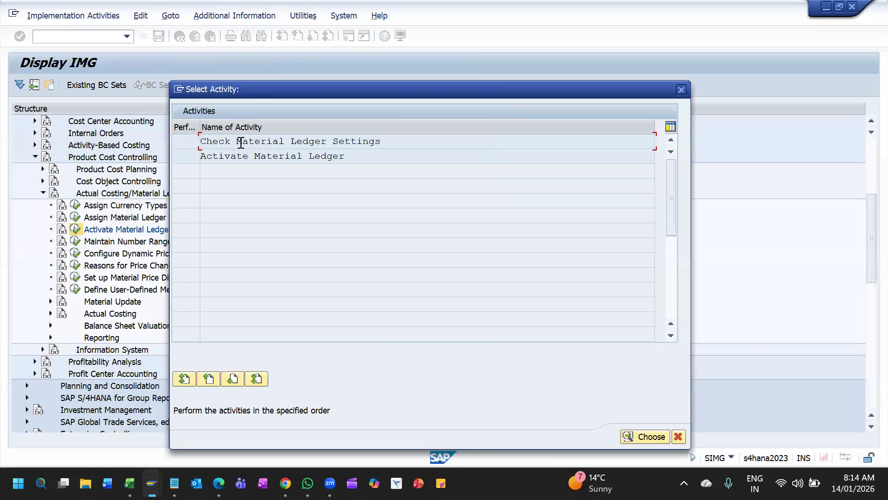
double_click(240, 142)
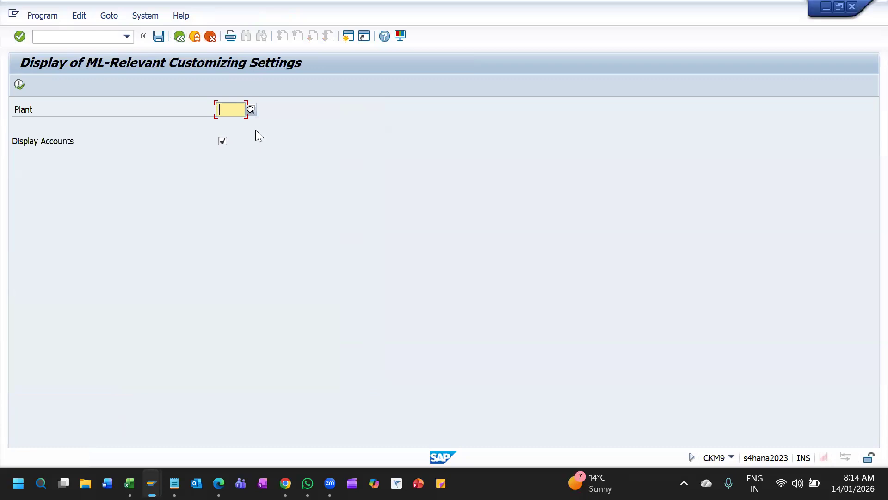
Step: Run the display of ML-relevant customizing settings for plant 1TCP
type("itcp")
key("BackSpace")
key("BackSpace")
key("BackSpace")
key("BackSpace")
type("1tcp")
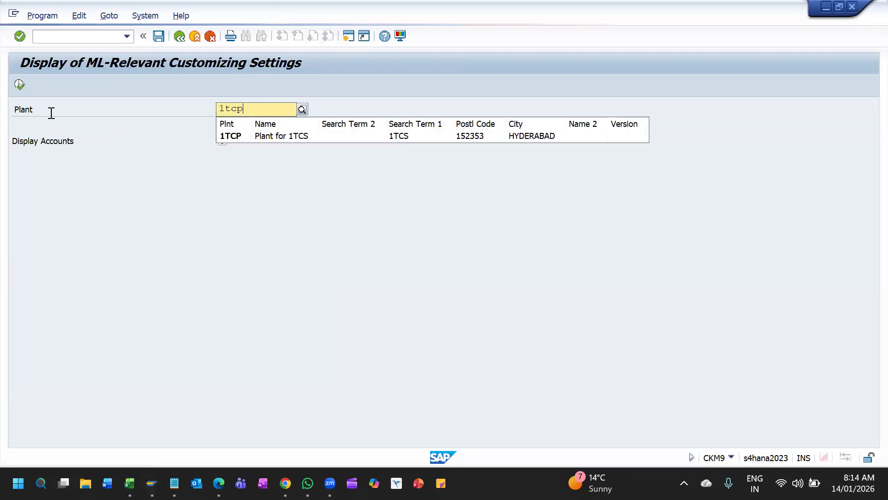
left_click(231, 135)
left_click(20, 84)
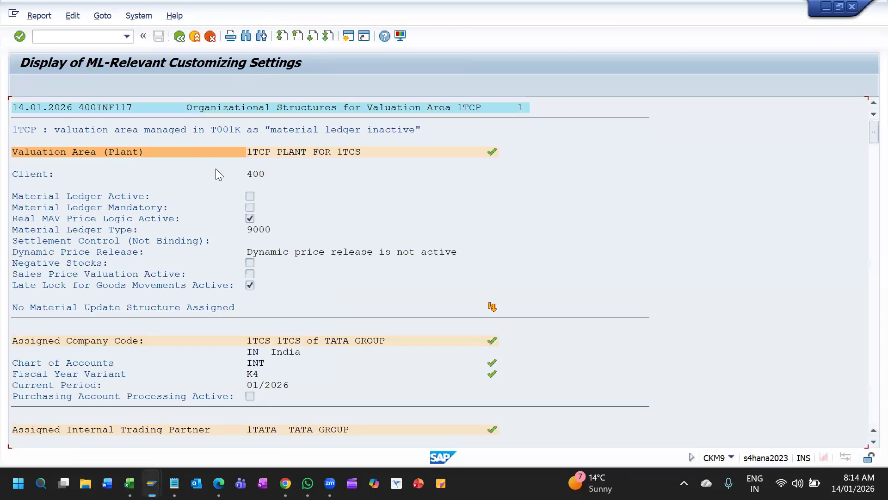
Step: Examine the material ledger indicators, ledger type, company code and fiscal year settings reported for valuation area 1TCP
scroll(320, 274, "down", 1)
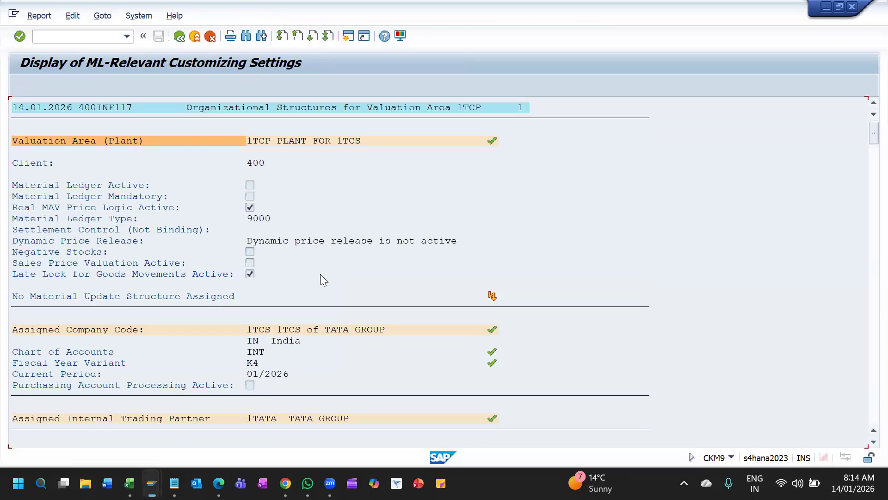
scroll(94, 252, "down", 1)
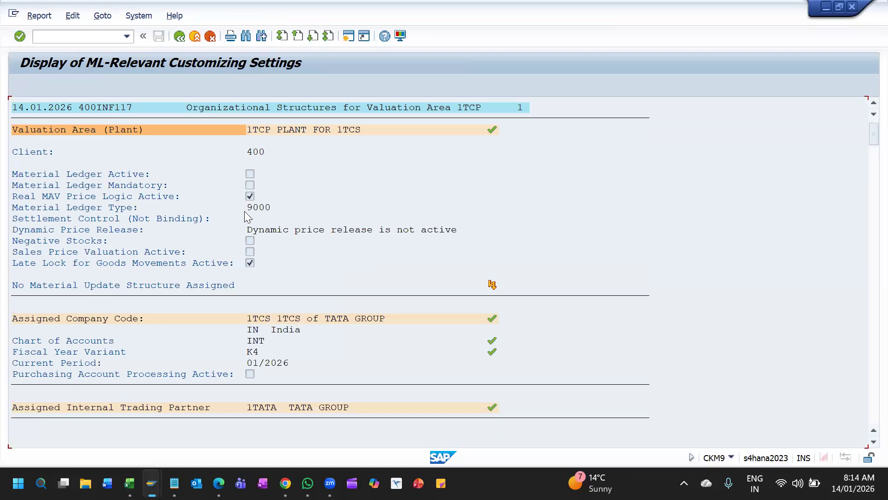
scroll(212, 315, "down", 2)
scroll(213, 324, "down", 4)
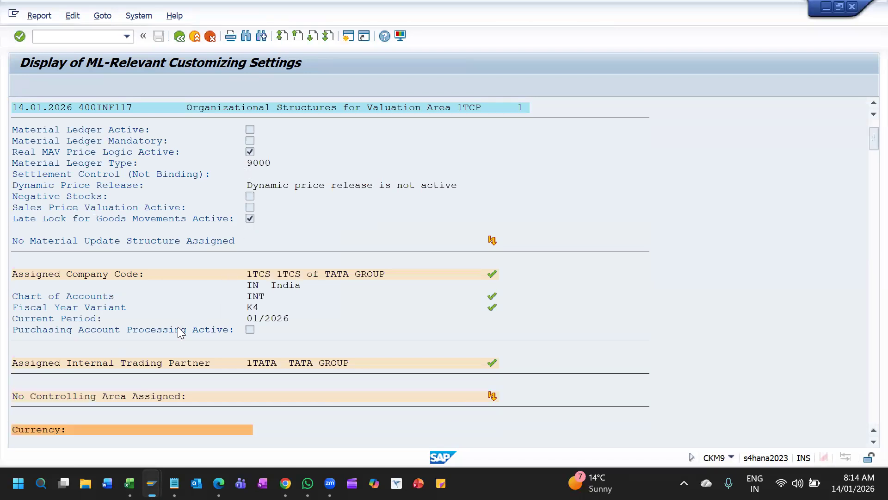
scroll(239, 303, "down", 1)
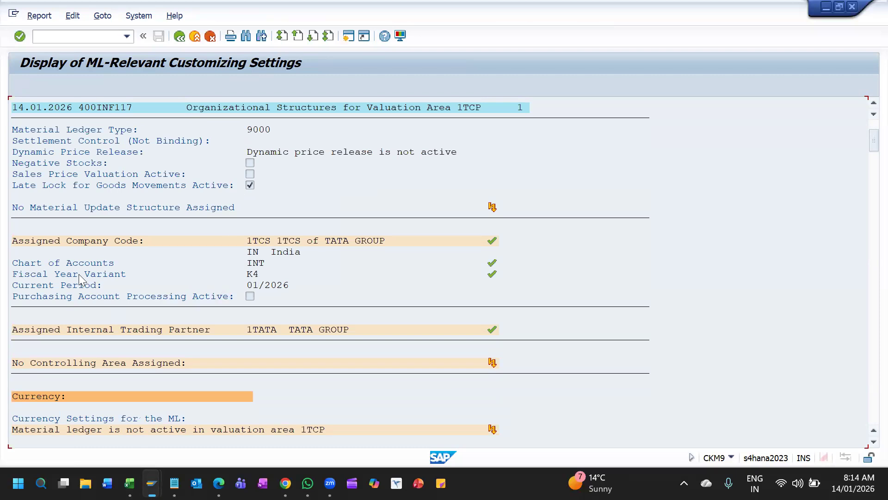
left_click(98, 275)
left_click(253, 276)
left_click(254, 285)
left_click(279, 288)
left_click(51, 299)
Step: Examine the internal trading partner, controlling area, currency and exchange rate type settings reported for valuation area 1TCP
scroll(90, 323, "down", 1)
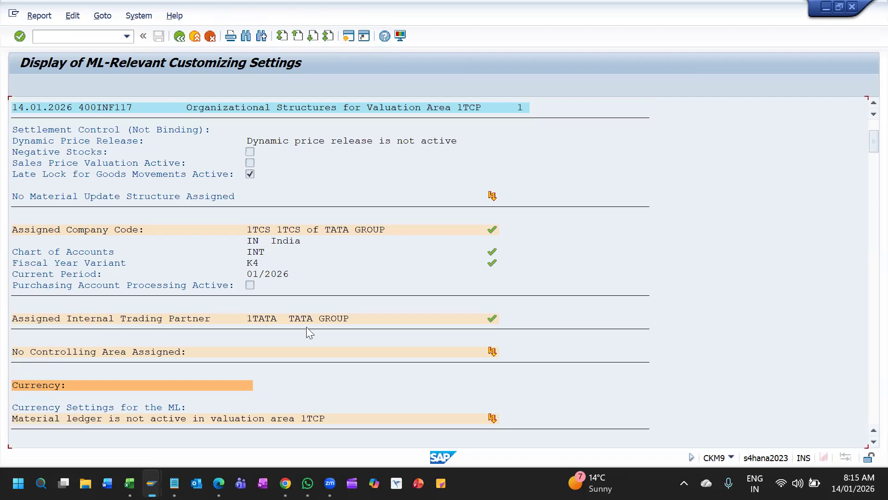
scroll(237, 339, "down", 1)
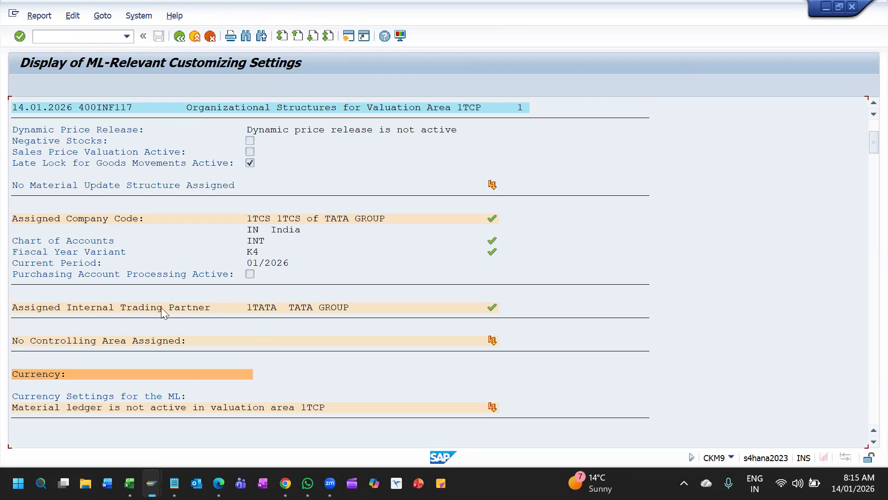
left_click(195, 308)
left_click_drag(193, 310, 307, 313)
scroll(262, 320, "down", 4)
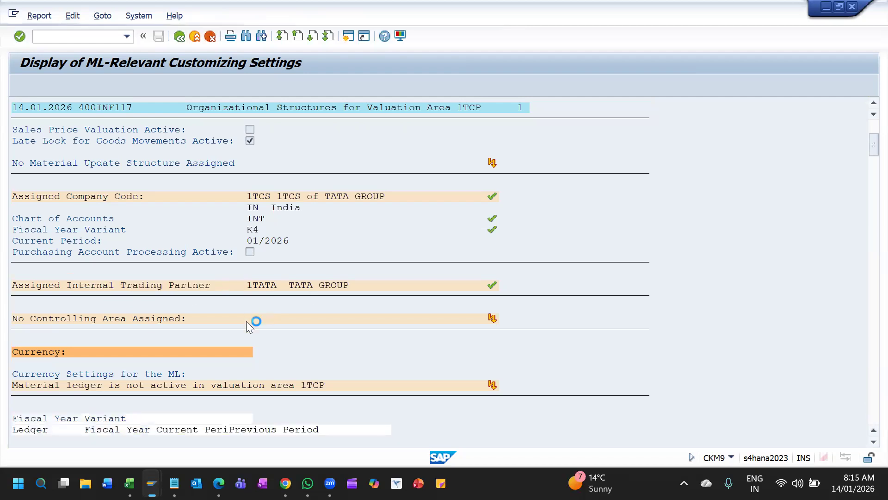
scroll(117, 322, "down", 4)
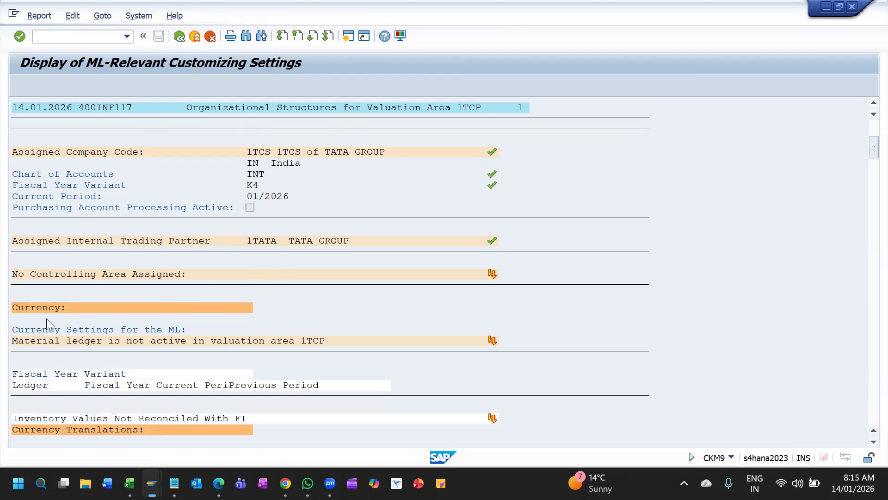
scroll(47, 340, "down", 1)
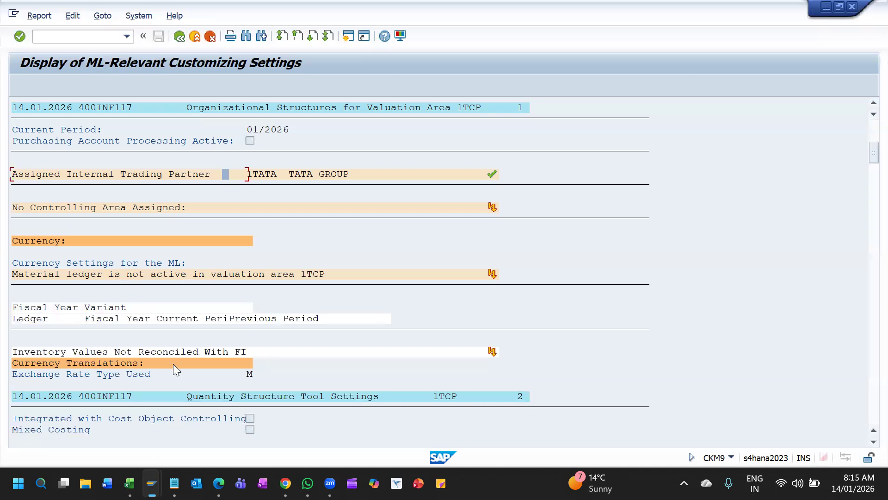
scroll(214, 362, "down", 2)
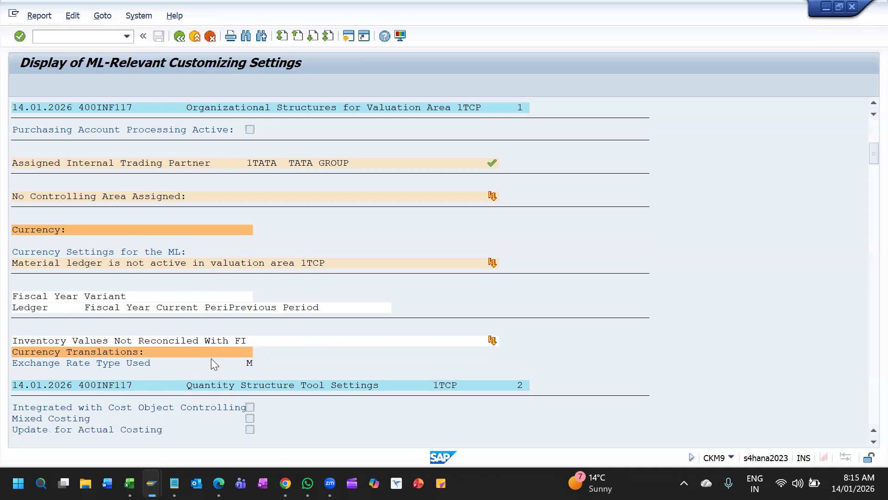
Step: Examine the quantity structure, actual cost component split, number range and FI/CO interface settings in the report
scroll(64, 357, "down", 4)
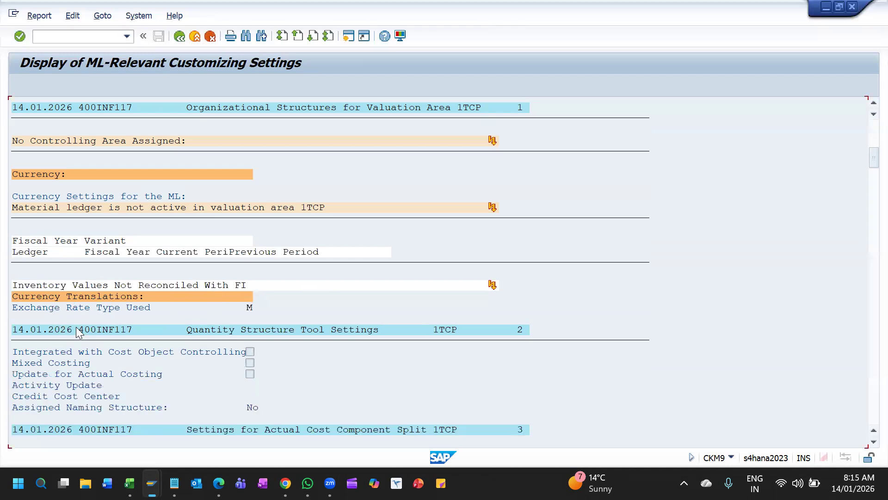
scroll(259, 336, "down", 2)
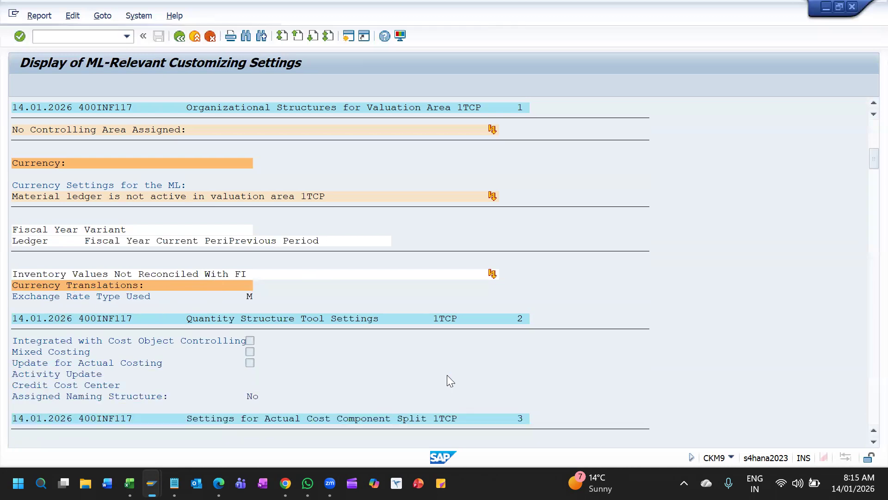
scroll(206, 378, "down", 4)
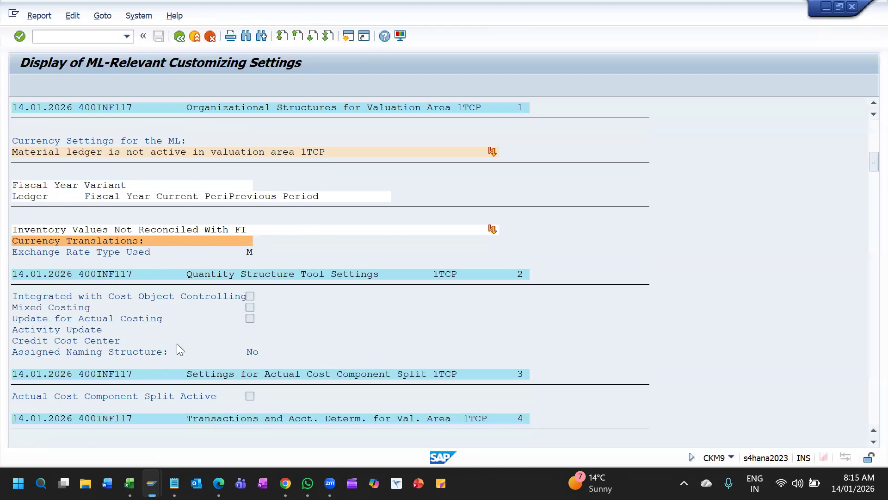
scroll(153, 258, "down", 2)
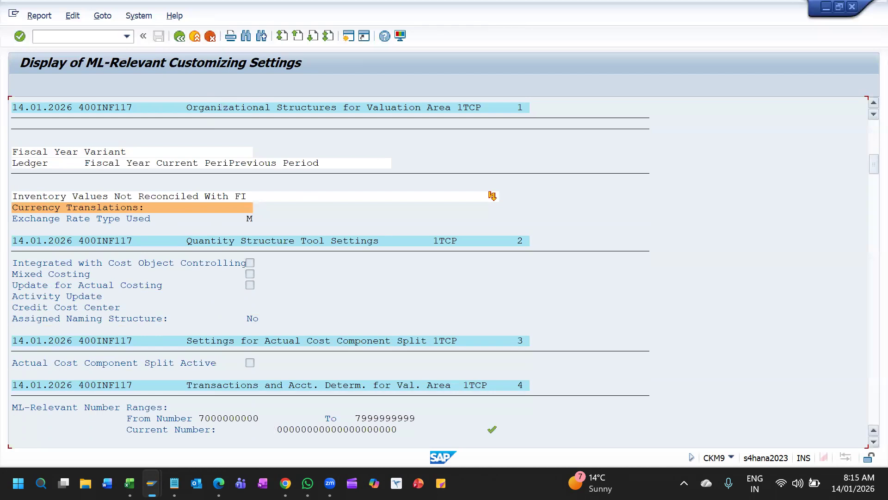
scroll(869, 397, "down", 5)
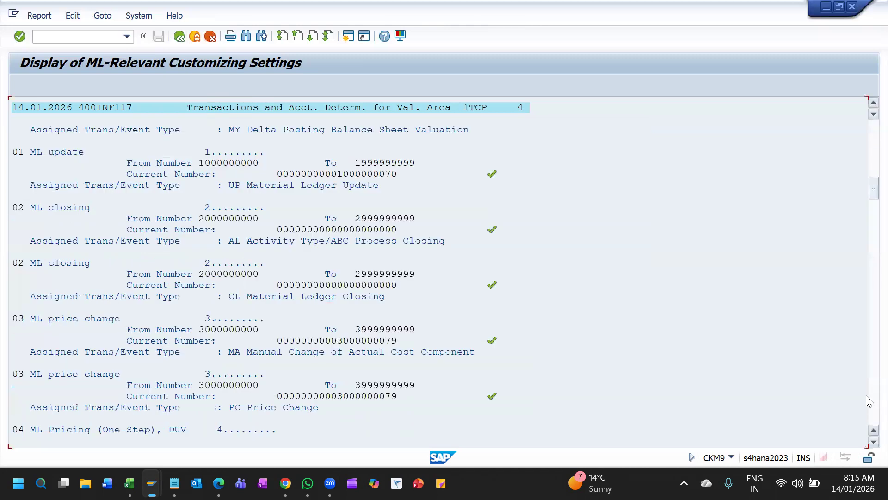
left_click(869, 397)
left_click(868, 396)
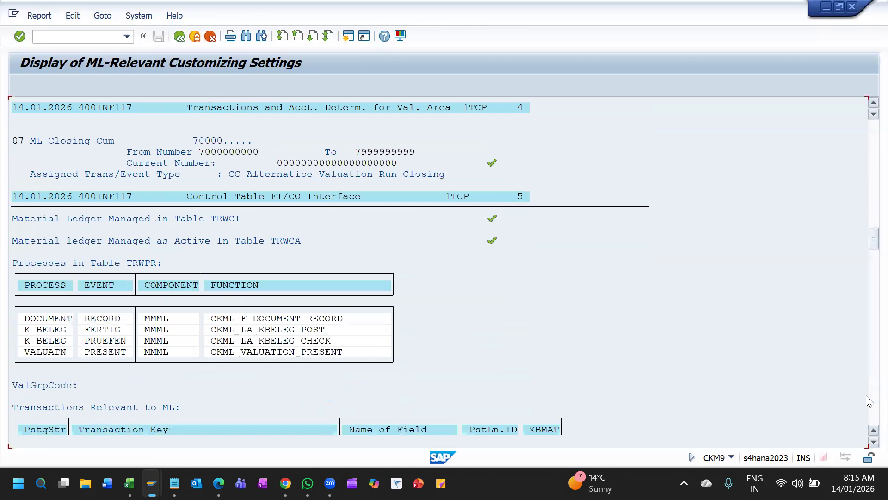
left_click(869, 401)
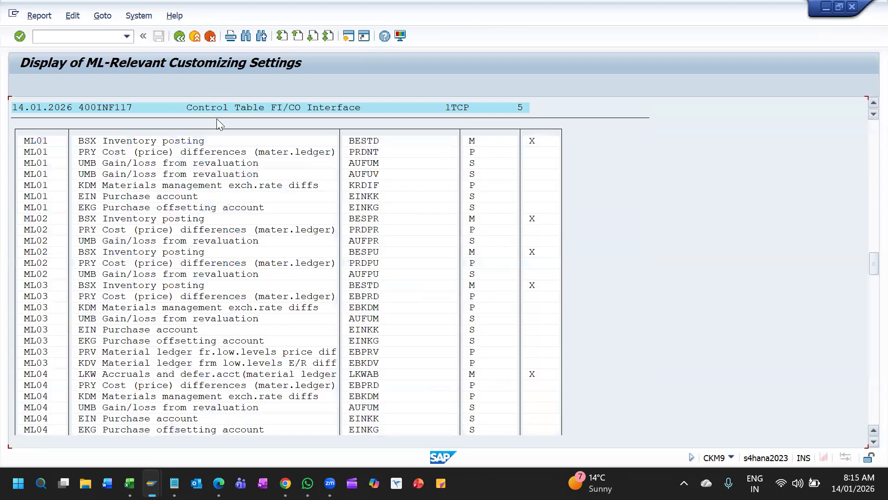
Step: Leave the ML-relevant customizing settings report and open the Activate Material Ledger activity
key("Page_Down")
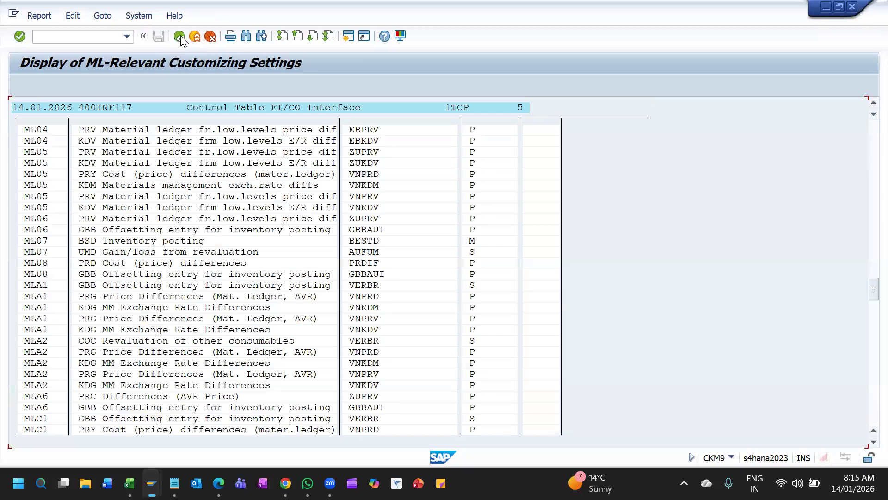
left_click(180, 37)
key("F3")
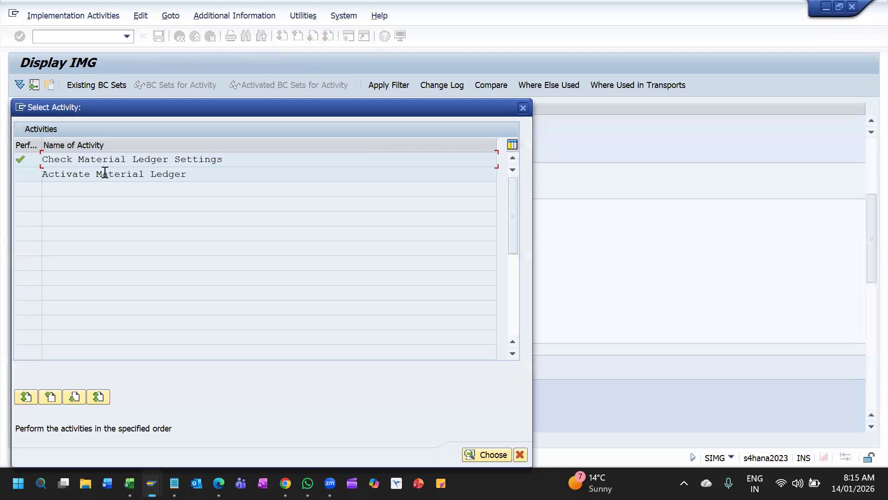
double_click(119, 175)
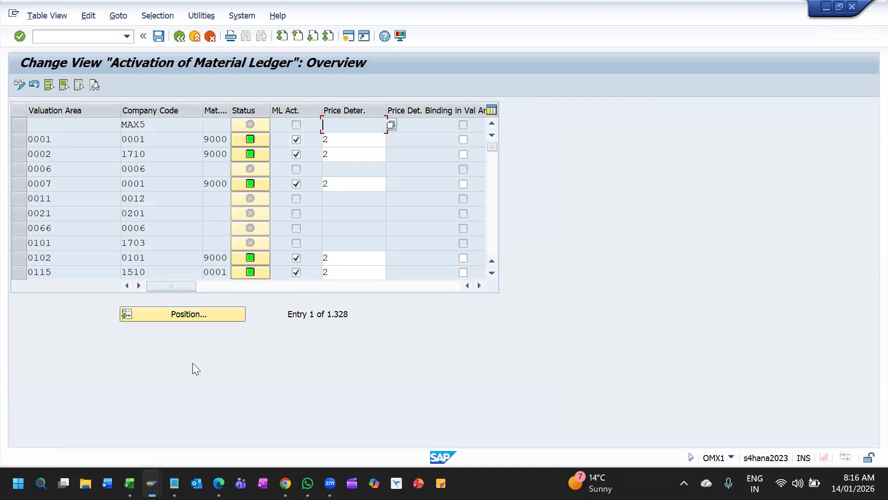
Step: Position the material ledger activation overview at valuation area 1TCP
left_click(187, 313)
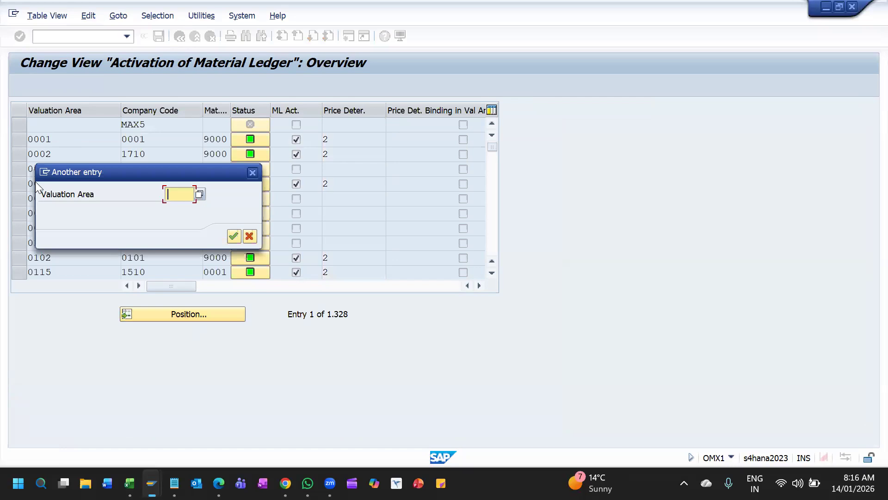
type("1tcp")
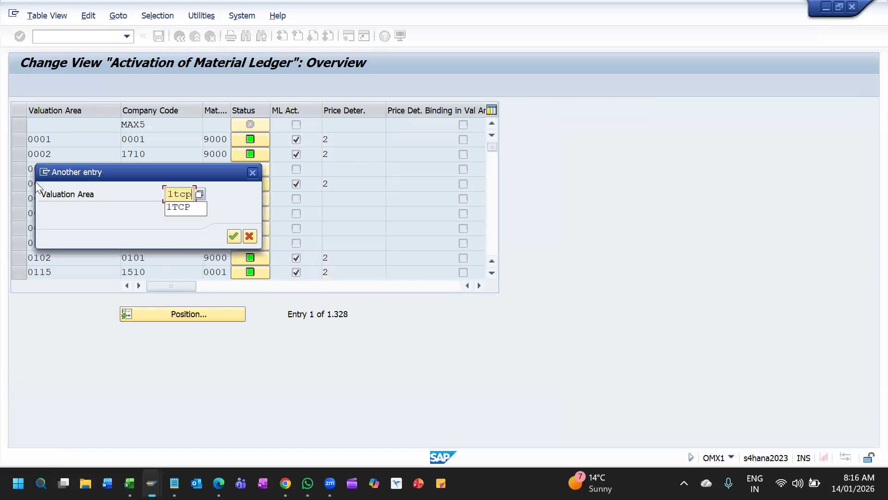
key("Return")
key("Return")
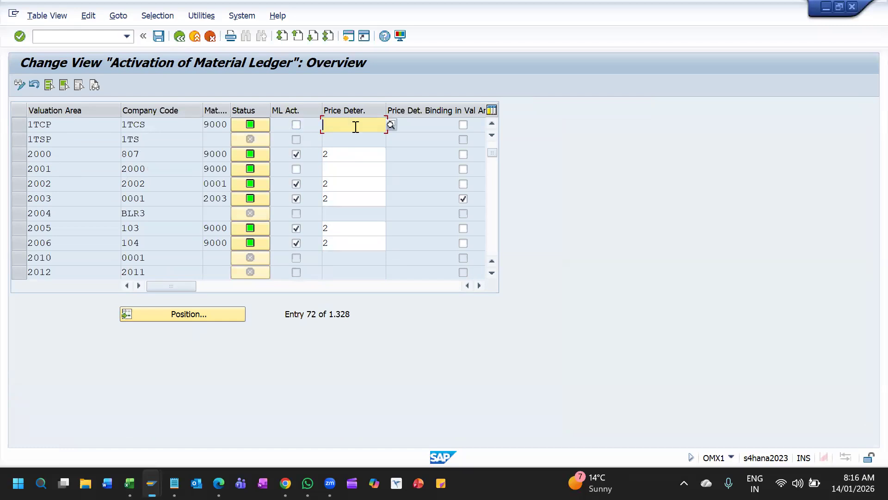
Step: Set price determination 2 (Transaction-Based) for valuation area 1TCP and mark its material ledger as active
key("F4")
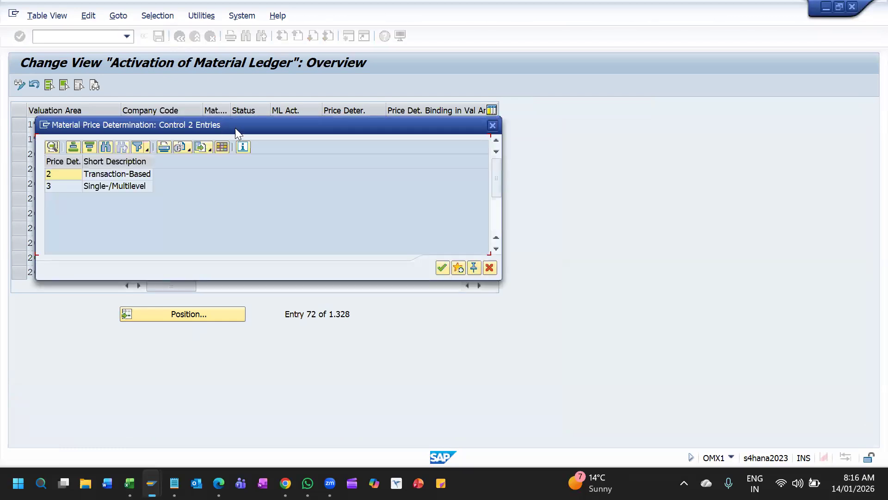
left_click_drag(235, 128, 431, 115)
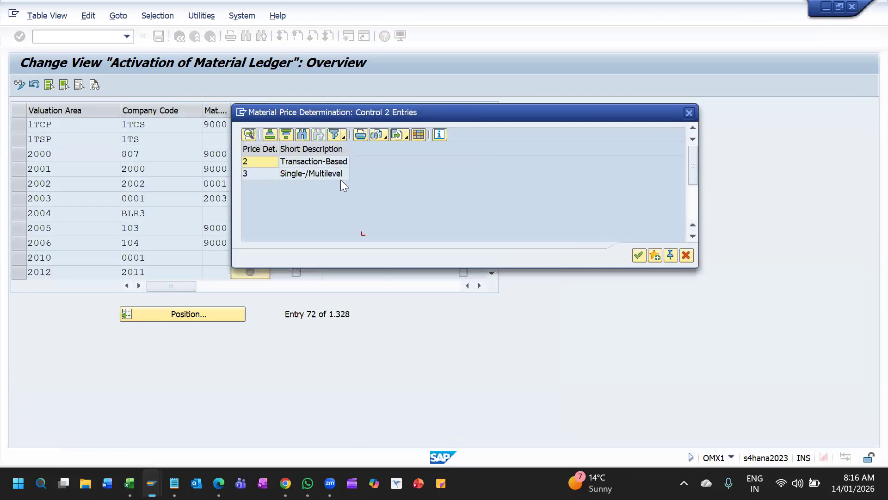
left_click(639, 255)
type("2")
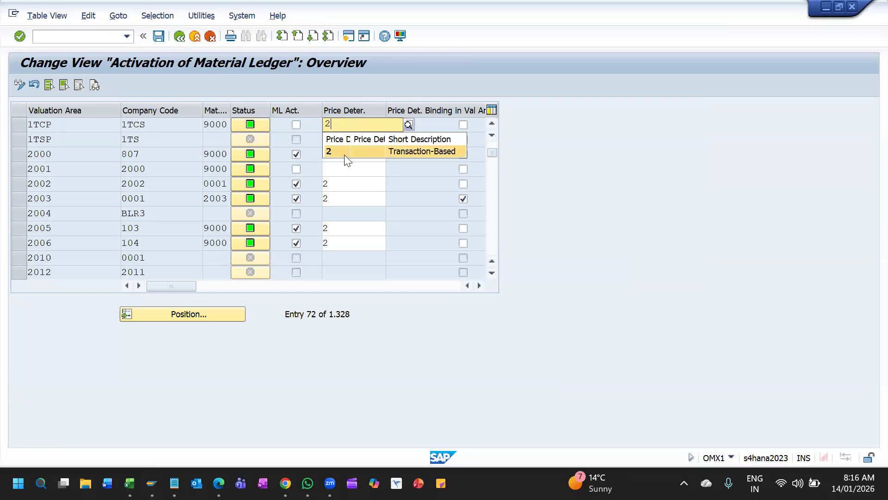
left_click(345, 152)
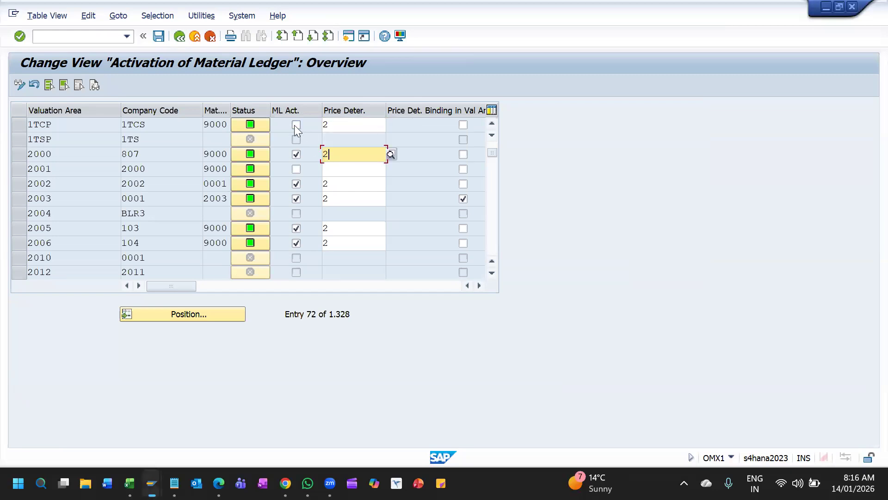
left_click(294, 125)
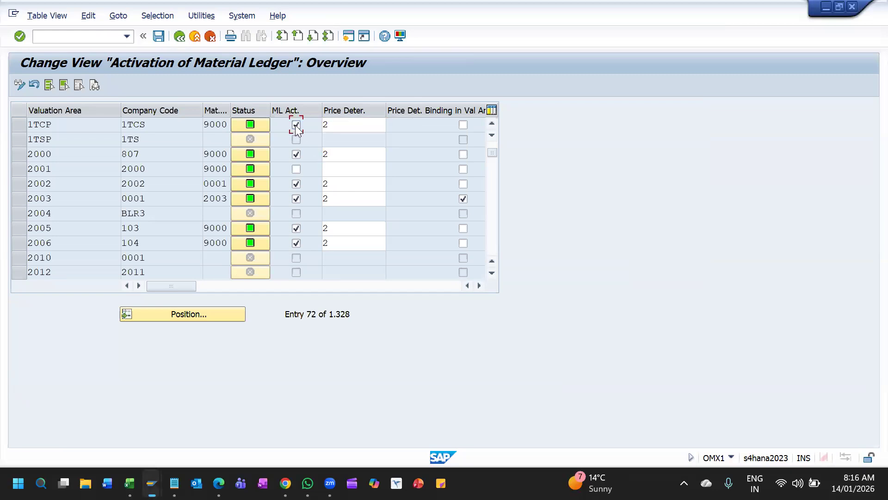
Step: Save the material ledger activation to the proposed customizing request, acknowledging the live data conversion notice
left_click(159, 36)
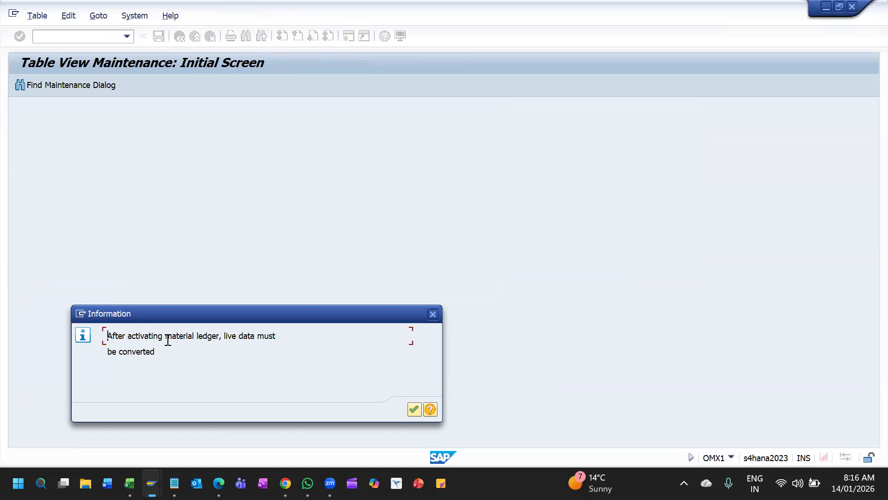
left_click(414, 409)
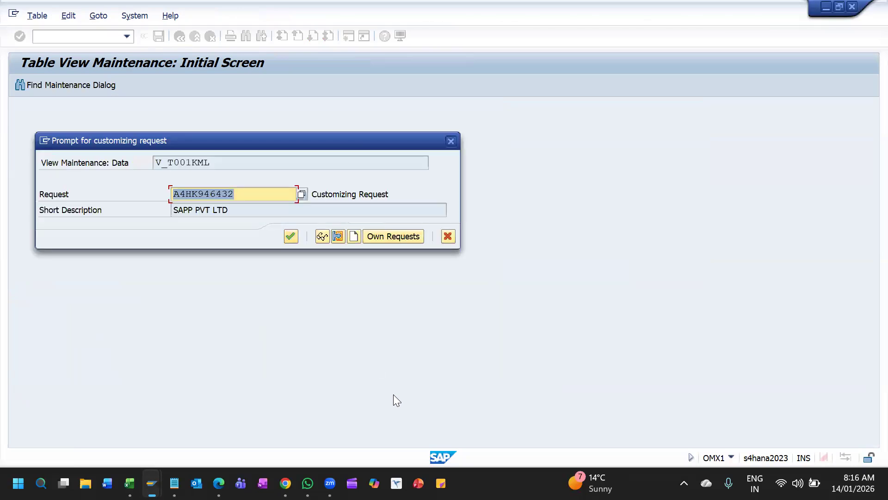
left_click(290, 236)
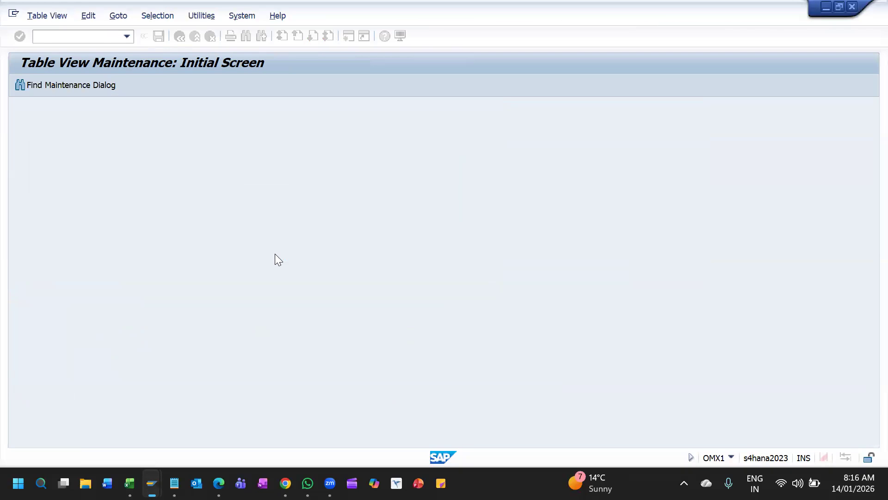
Step: Compare the Transaction-Based and Single-/Multilevel price determination options for valuation area 1TCP and keep option 2
left_click(361, 123)
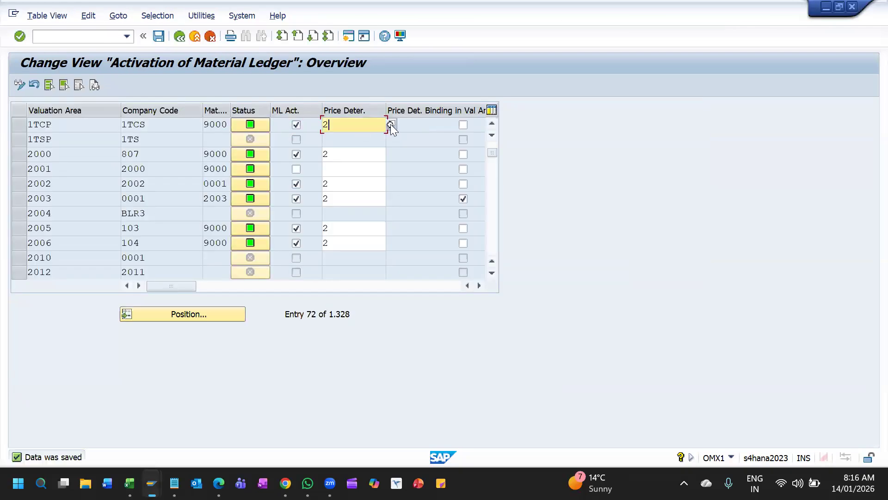
left_click(390, 124)
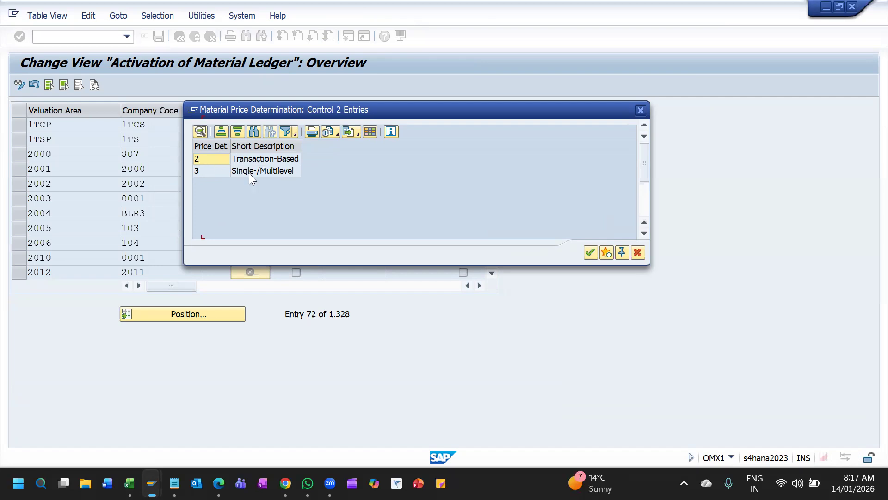
left_click(203, 172)
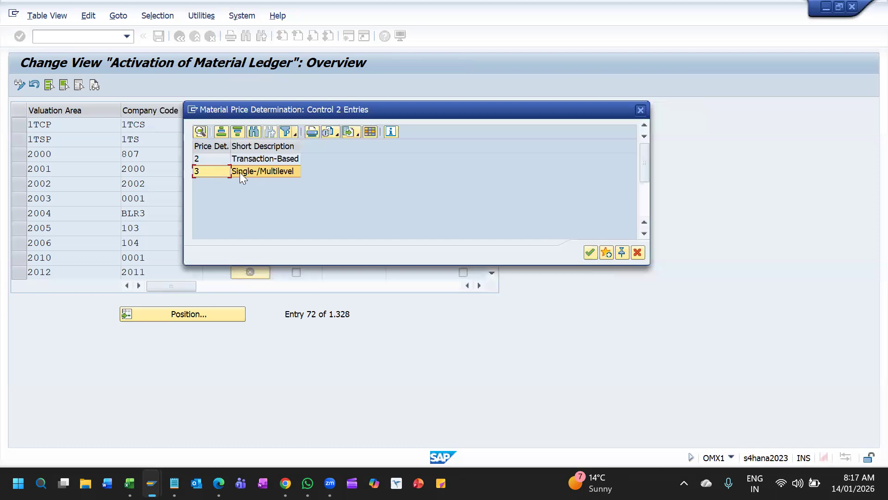
left_click(220, 162)
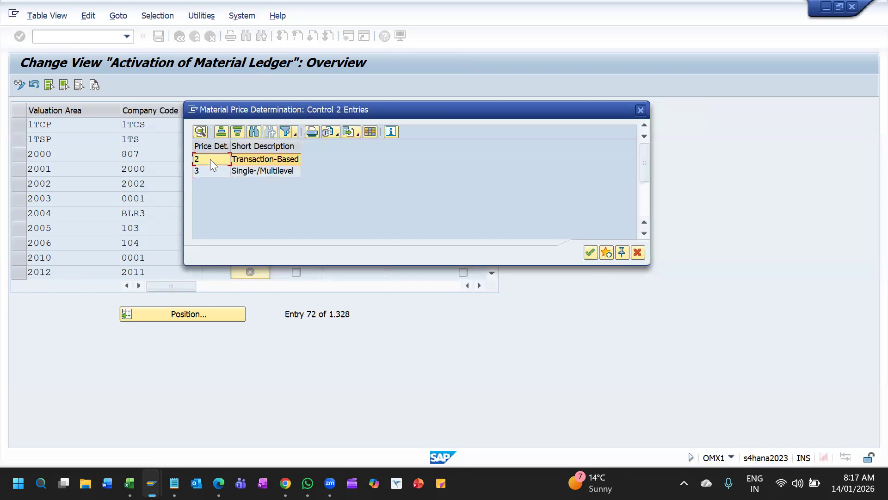
key("Return")
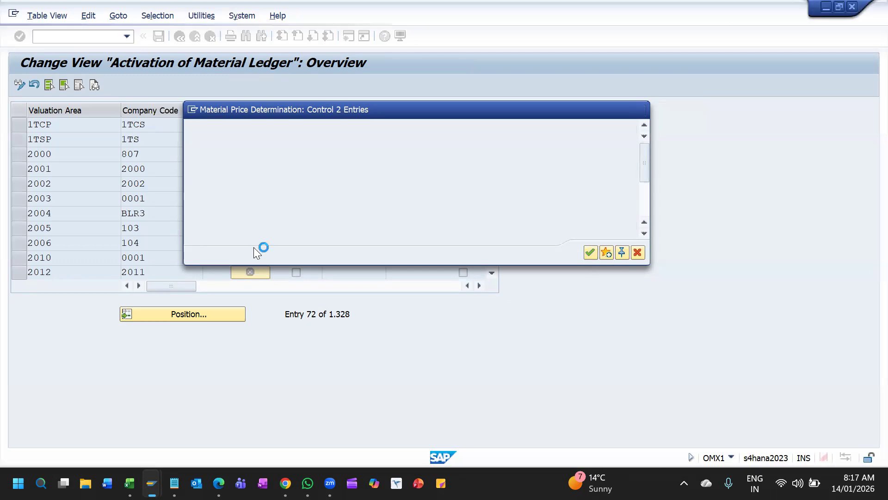
Step: Save the activation view and return to the material ledger activities in the IMG structure
left_click(159, 36)
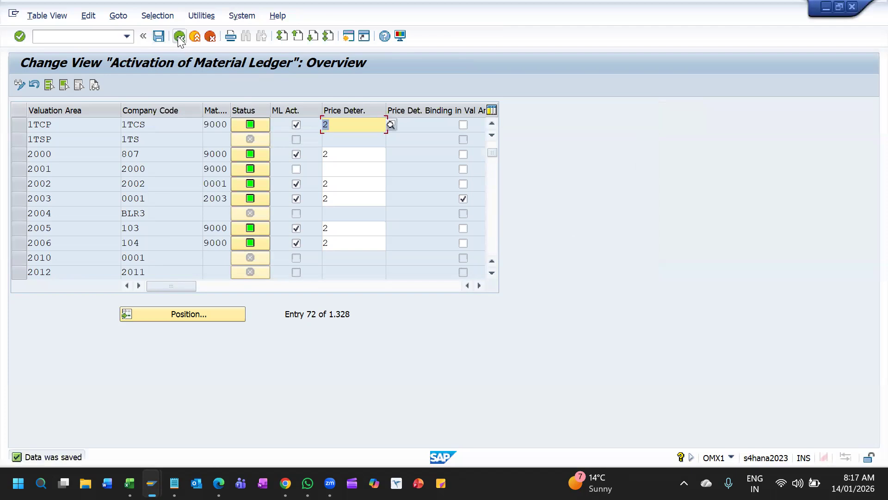
left_click(179, 37)
left_click(524, 111)
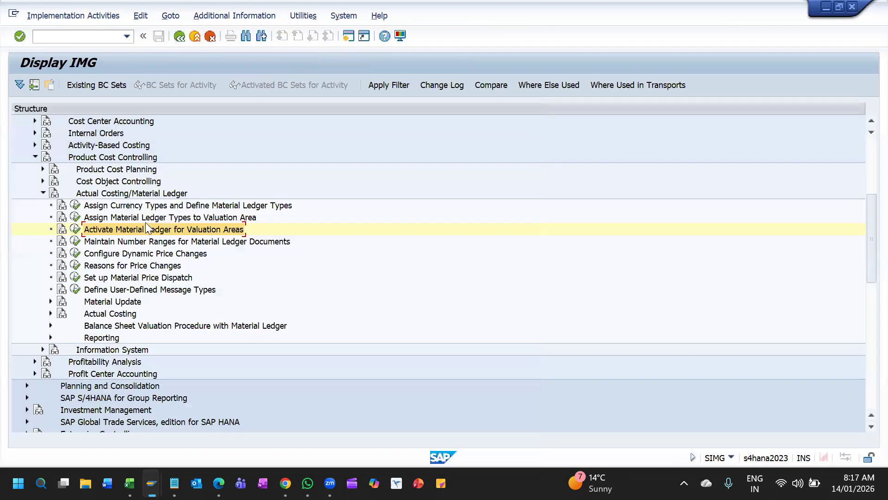
left_click(148, 217)
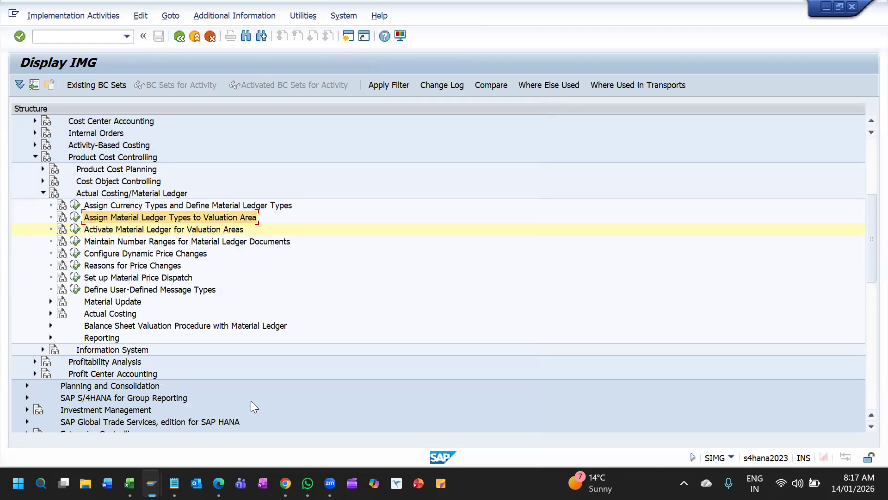
Step: Switch to the Excel workbook Book17 and list transaction codes OMX2, OMX3 and OMX1 in cells J5 to J7 of Sheet4
mouse_move(129, 483)
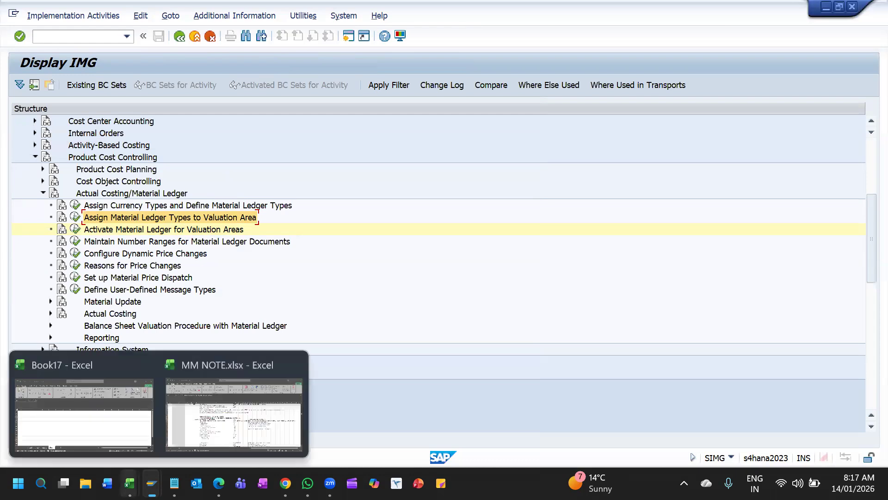
left_click(149, 404)
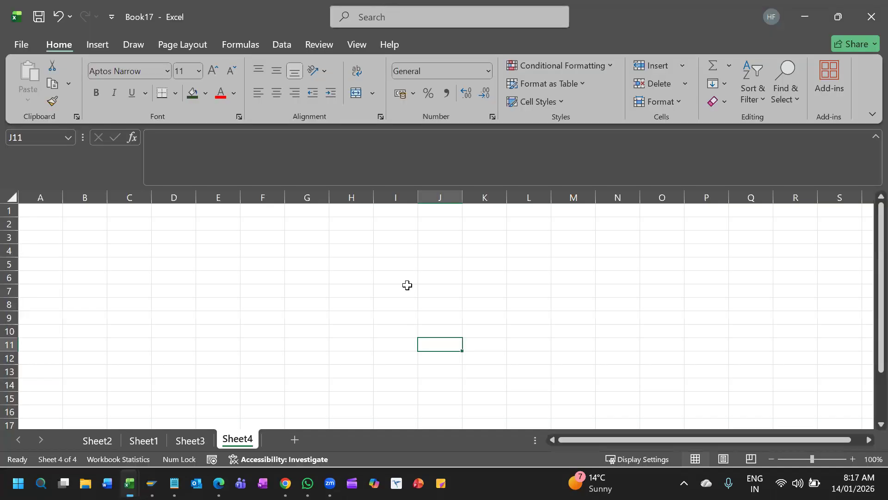
left_click(453, 271)
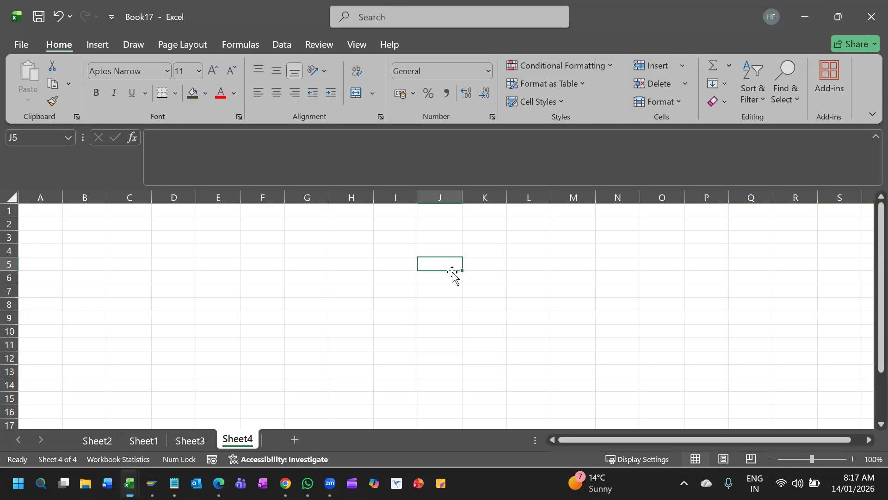
key("Caps_Lock")
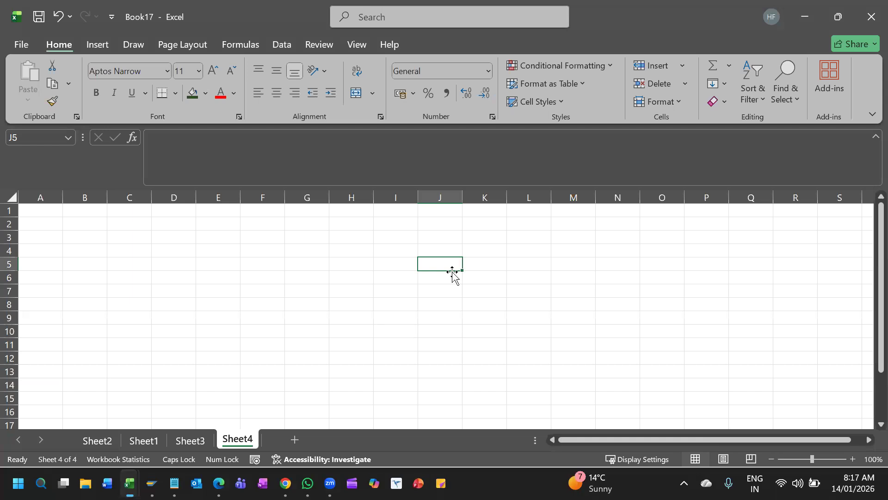
type("OM")
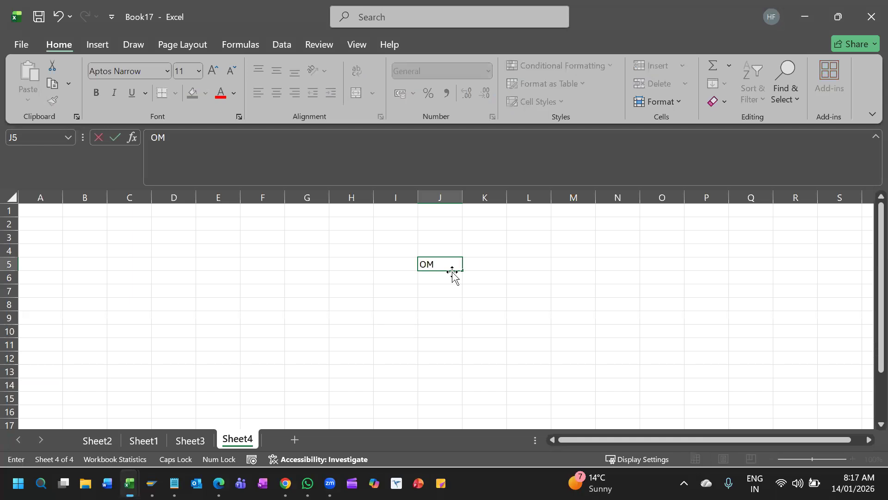
type("X2")
key("Return")
type("OMX3")
key("Return")
type("OMX1")
key("Return")
Step: Enter the description "Material Ledger Type" in cell K5 beside OMX2
key("Up")
key("Up")
key("Up")
key("Right")
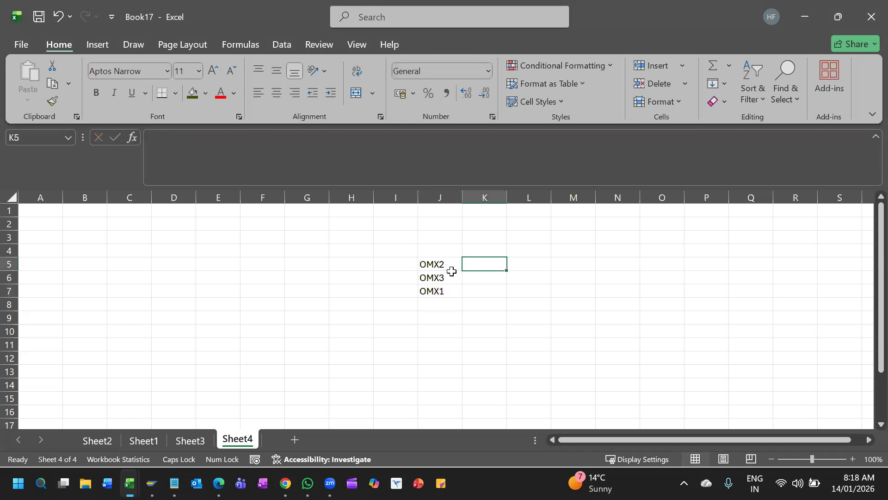
type("Material")
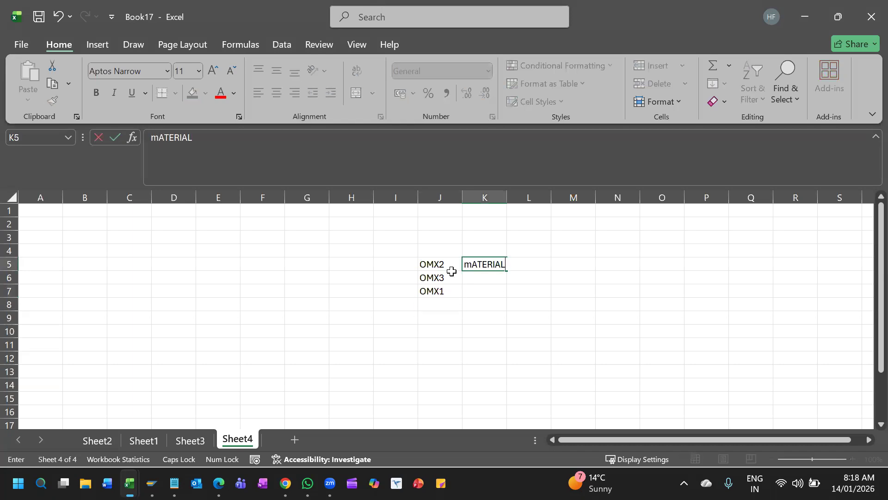
type(" Ledge")
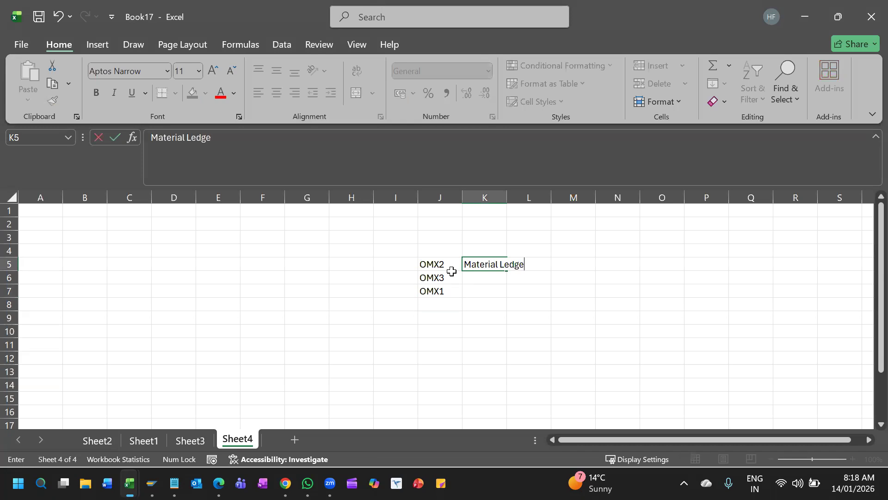
type("r Type")
key("Return")
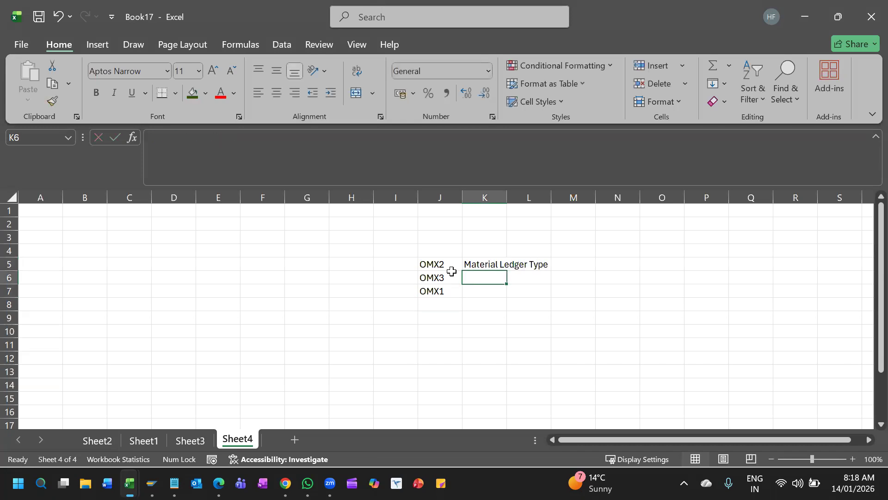
Step: Enter "Assign ML Type to Valuation Area" in cell K6 beside OMX3 and switch back to SAP
key("Left")
type("A")
key("Escape")
key("Right")
type("Assgi")
key("BackSpace")
key("BackSpace")
type("ign")
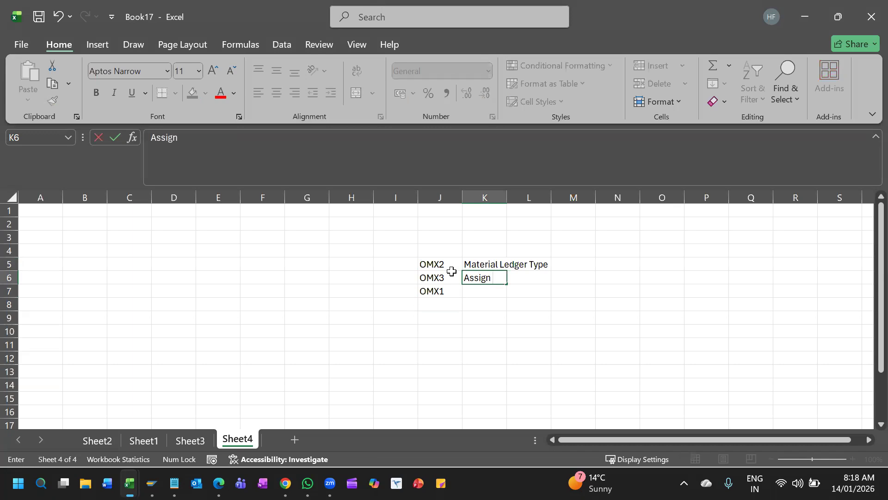
type(" ML Type to Va")
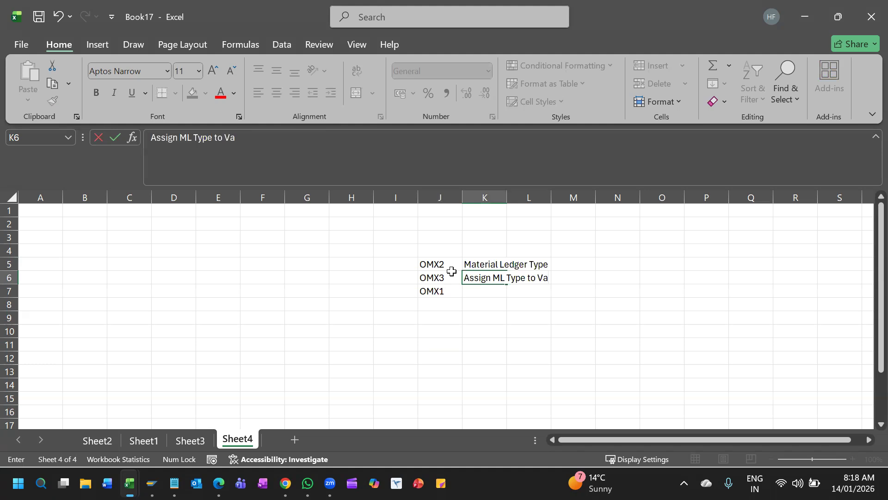
type("luation Area")
key("Return")
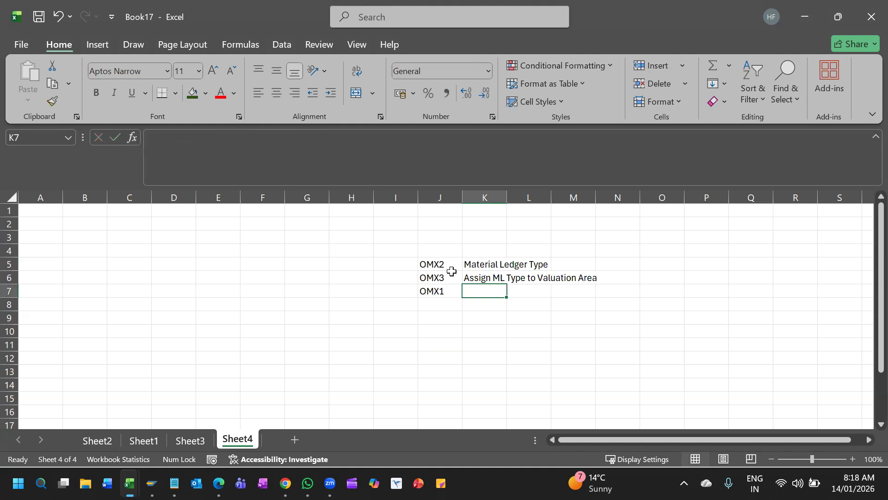
key("alt+Tab")
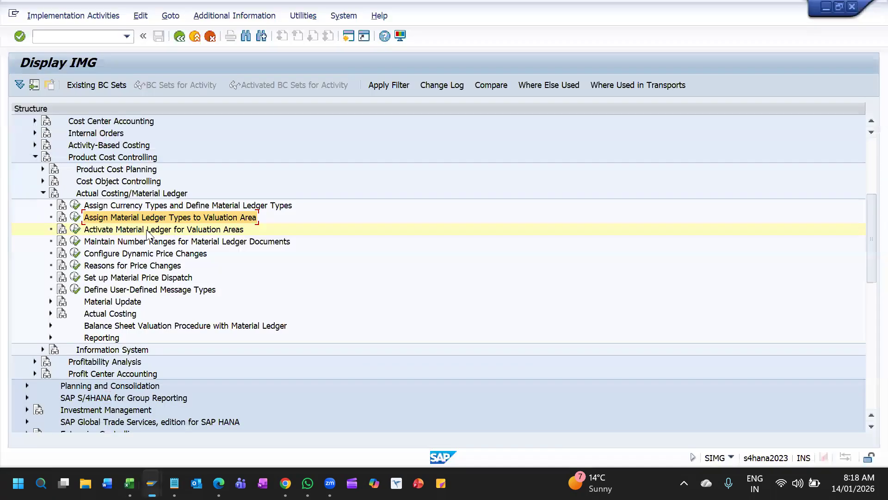
Step: Select the Activate Material Ledger for Valuation Areas activity, switch to Excel and enter "Activate ML" in cell K7 beside OMX1
left_click(150, 230)
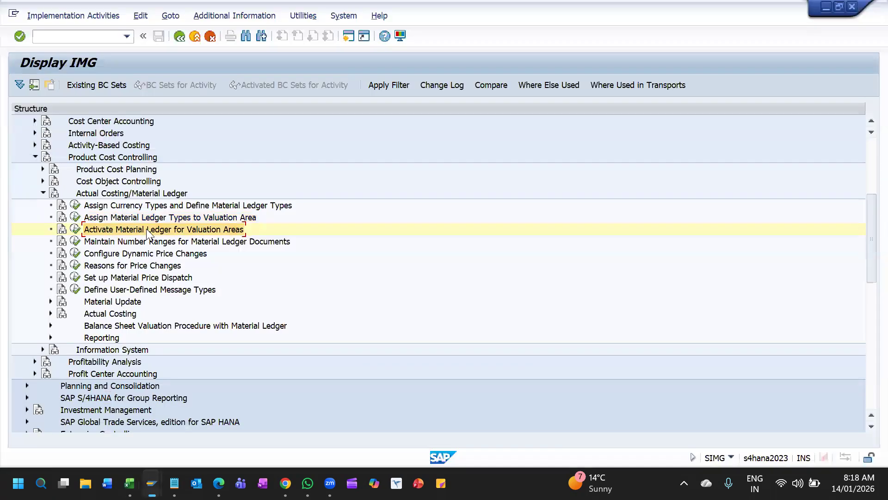
key("alt+Tab")
type("Activat")
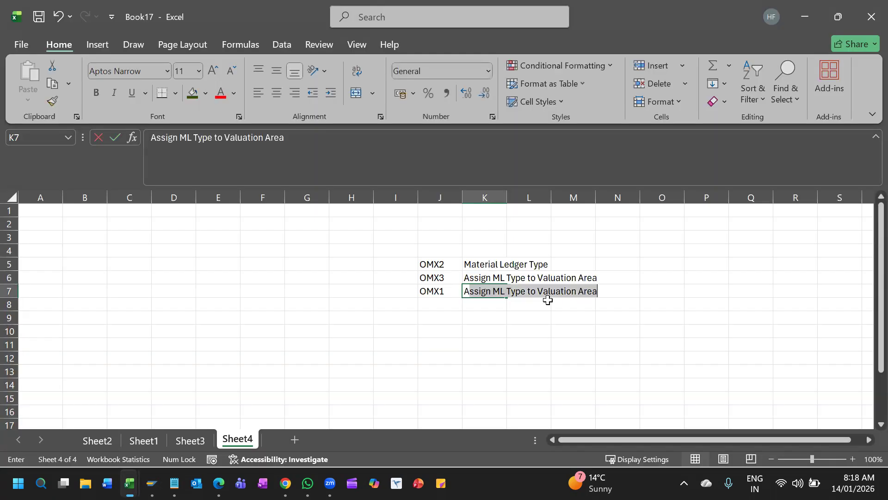
type("e ML")
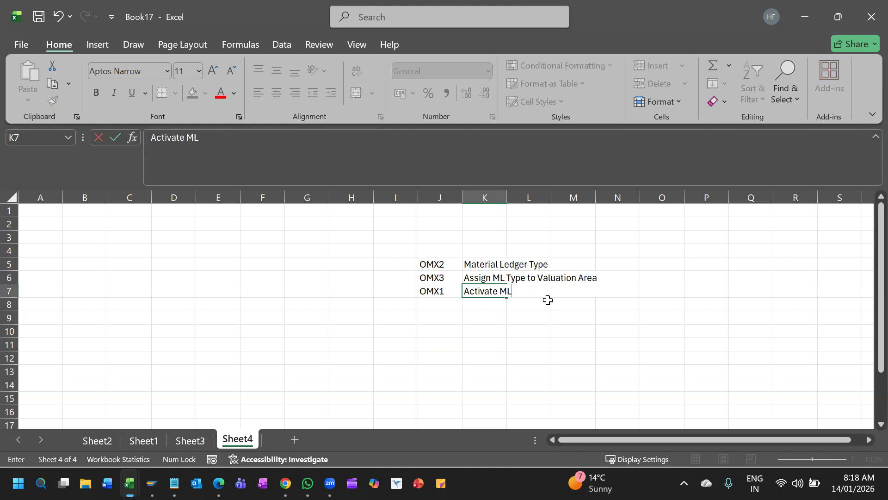
key("Return")
key("Up")
key("Up")
key("Up")
key("Left")
key("shift+Down")
key("shift+Right")
key("shift+Up")
key("shift+Down")
key("shift+Down")
Step: Enter the transaction code CKMSTART in cell J9 and move on to cell K9
key("Down")
key("Down")
key("Down")
key("Down")
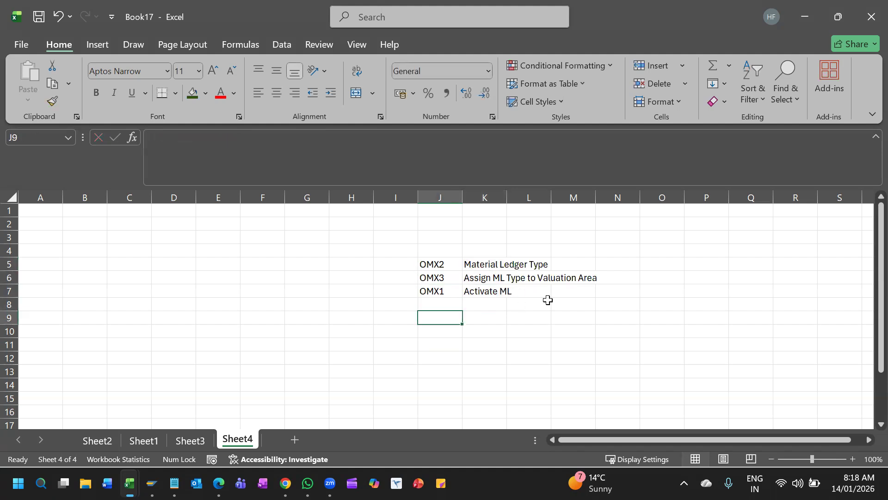
type("CKMstart")
key("BackSpace")
key("BackSpace")
key("BackSpace")
key("BackSpace")
key("Caps_Lock")
type("START")
key("Return")
key("Up")
key("Right")
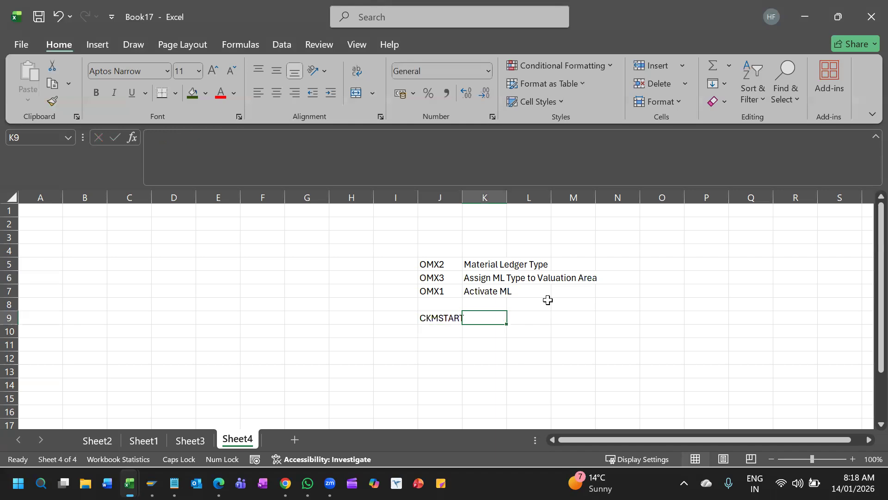
Step: Switch back to SAP and open a new session showing SAP Easy Access
left_click(815, 11)
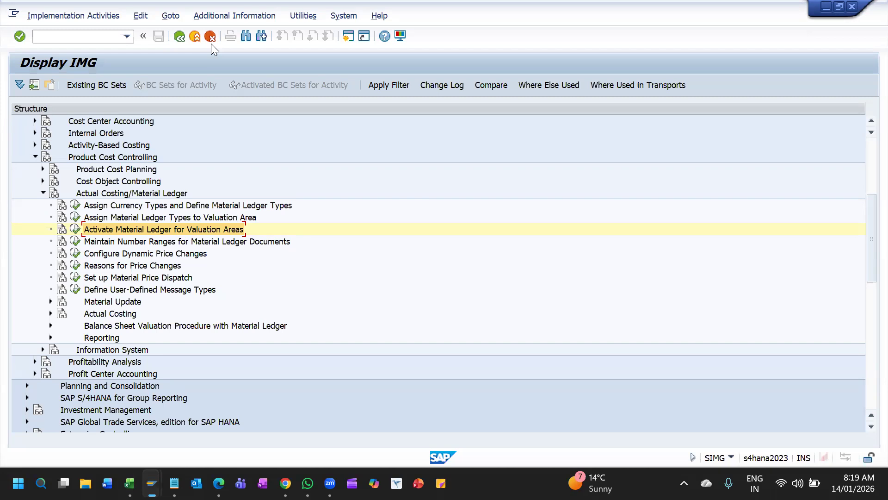
left_click(346, 37)
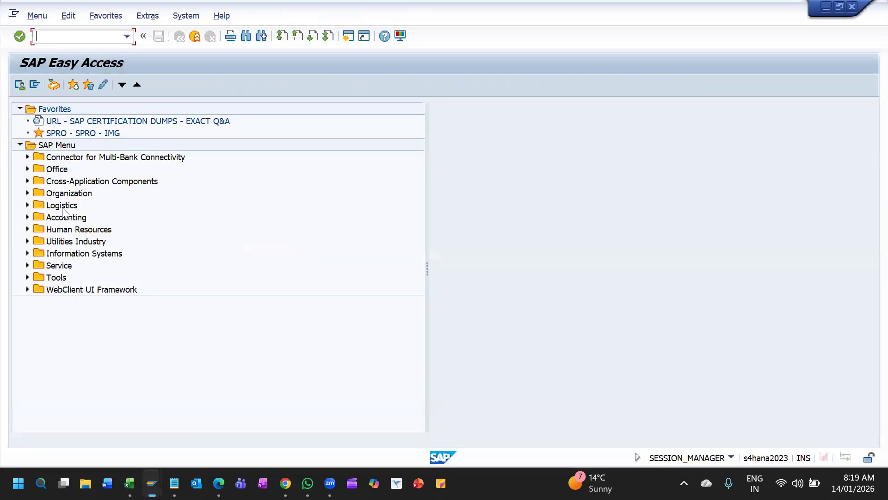
Step: Look through the Logistics folder of the SAP menu for the path to CKMSTART, and collapse it
double_click(61, 205)
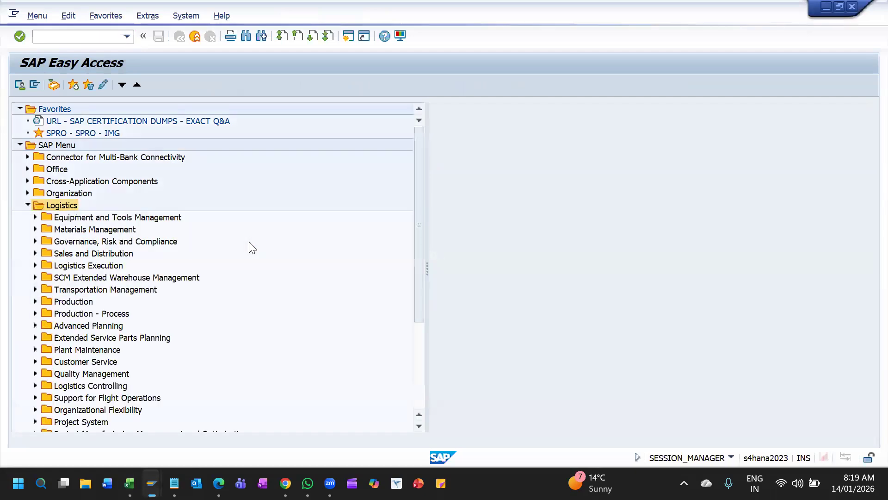
key("Down")
key("Down")
key("Down")
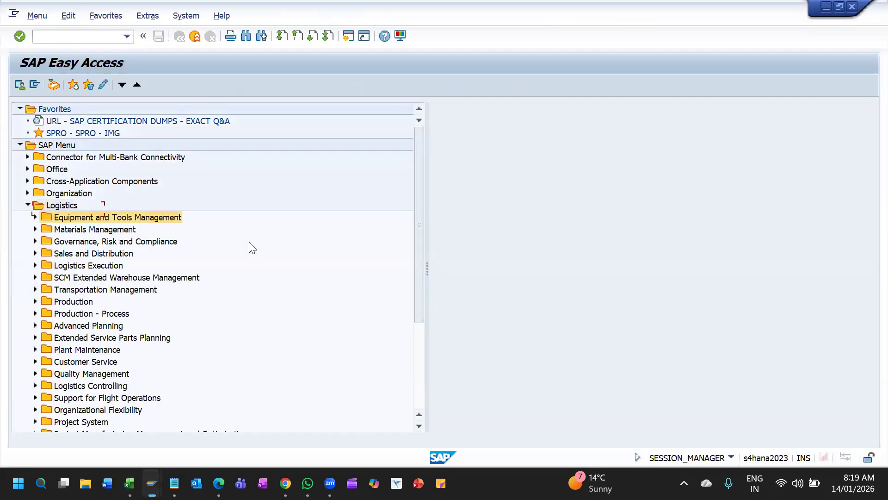
key("Up")
key("Down")
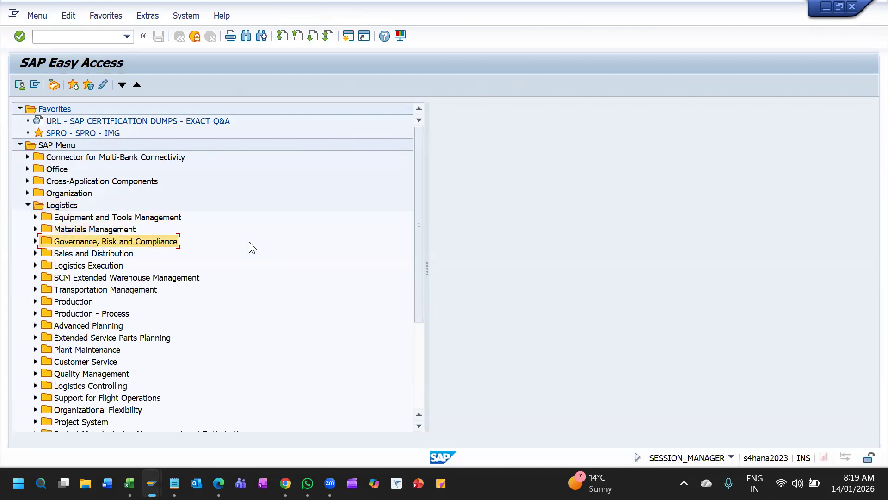
key("Down")
key("Down")
key("Down")
key("Down")
key("Down")
key("Left")
key("Left")
key("Down")
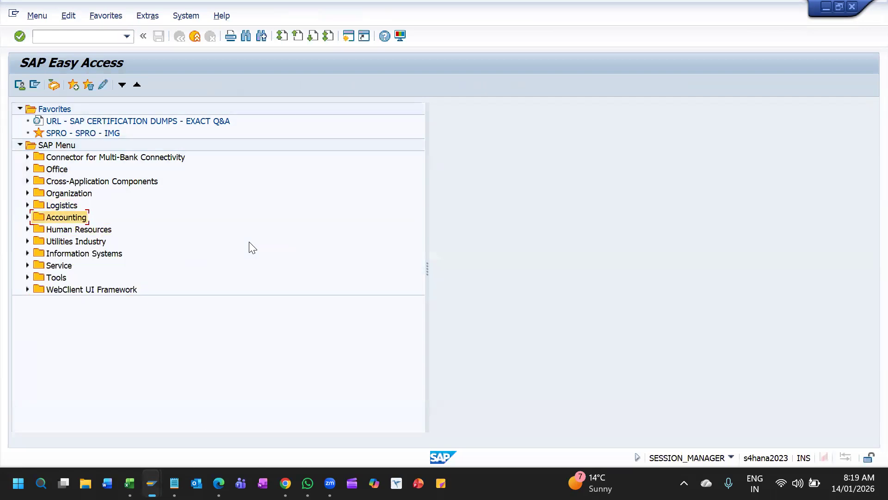
Step: Examine the Materials Management subfolders under Logistics for the CKMSTART transaction, and collapse both folders
key("Up")
key("Right")
key("Down")
key("Down")
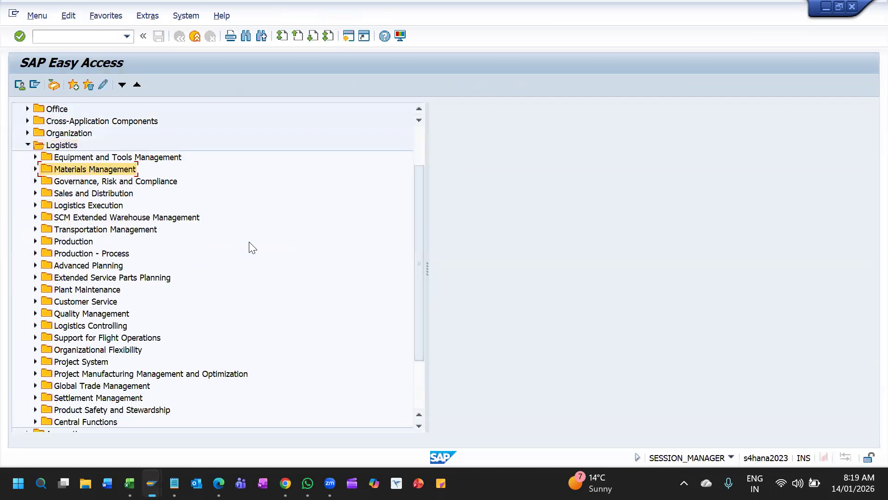
key("Down")
key("Up")
key("Right")
key("Down")
key("Down")
key("Down")
key("Down")
key("Down")
key("Down")
key("Down")
key("Down")
key("Down")
key("Down")
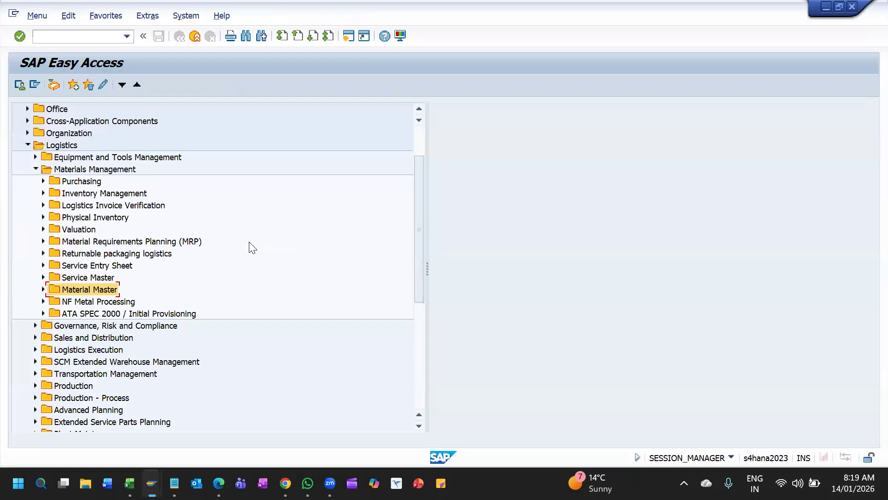
key("Up")
key("Up")
key("Up")
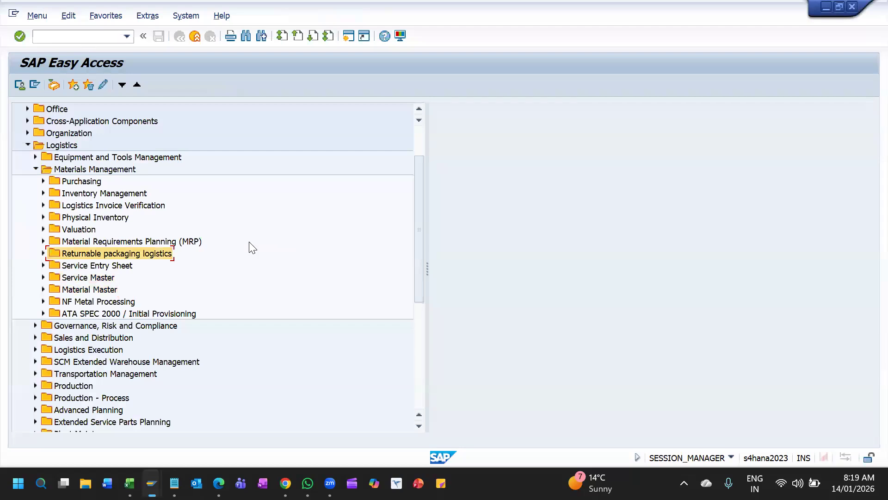
key("Left")
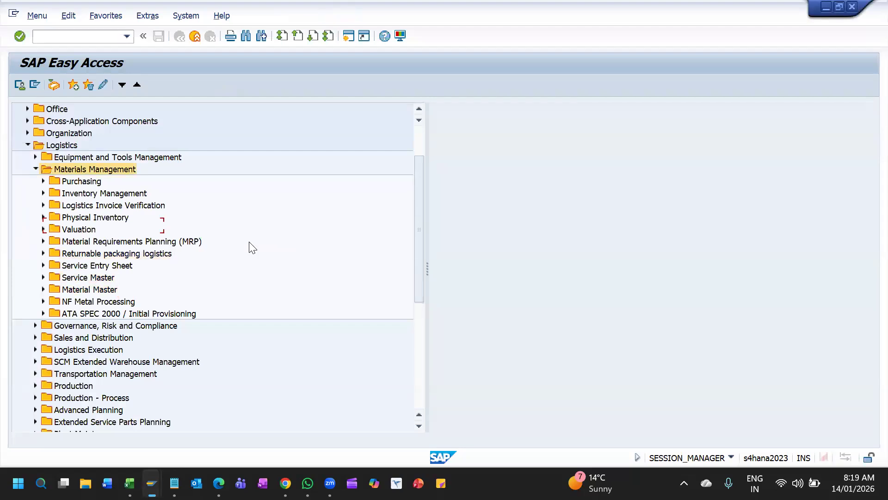
key("Left")
key("Left")
key("Left")
Step: Expand Accounting, Controlling, Product Cost Controlling and Actual Costing/Material Ledger in the SAP menu
key("Down")
key("Right")
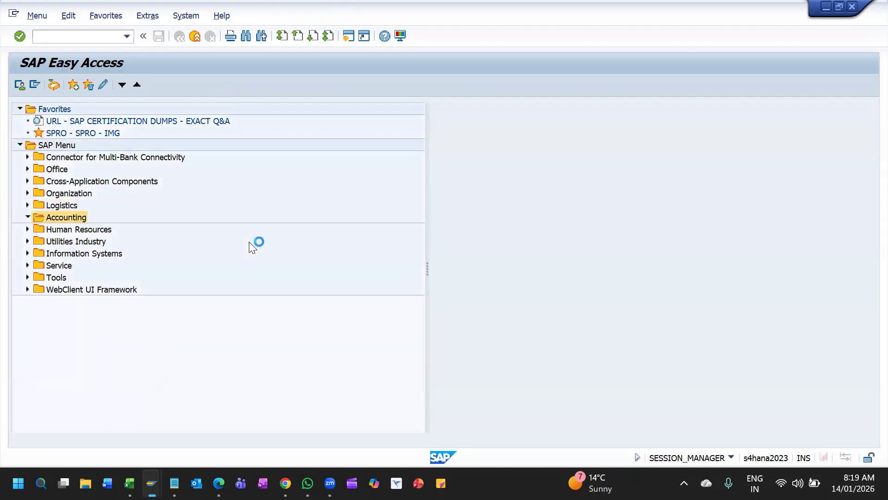
key("Down")
key("Down")
key("Down")
key("Right")
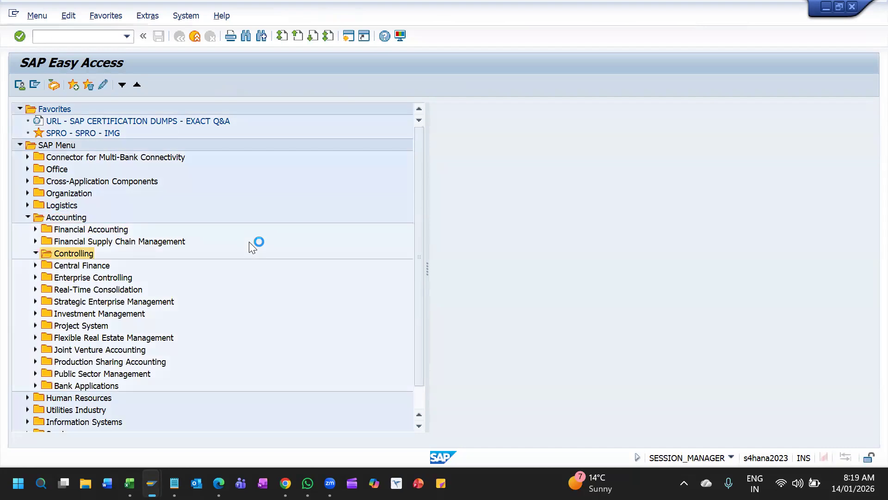
key("Down")
key("Down")
key("Down")
key("Down")
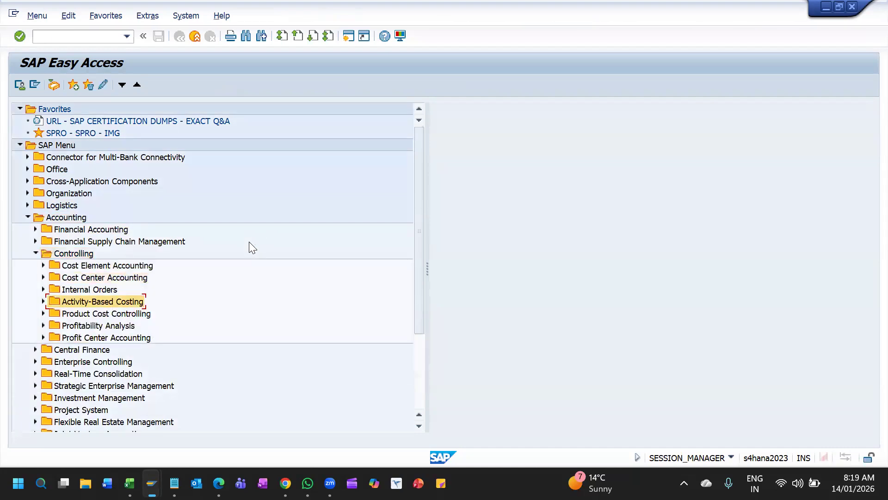
key("Down")
key("Right")
key("Down")
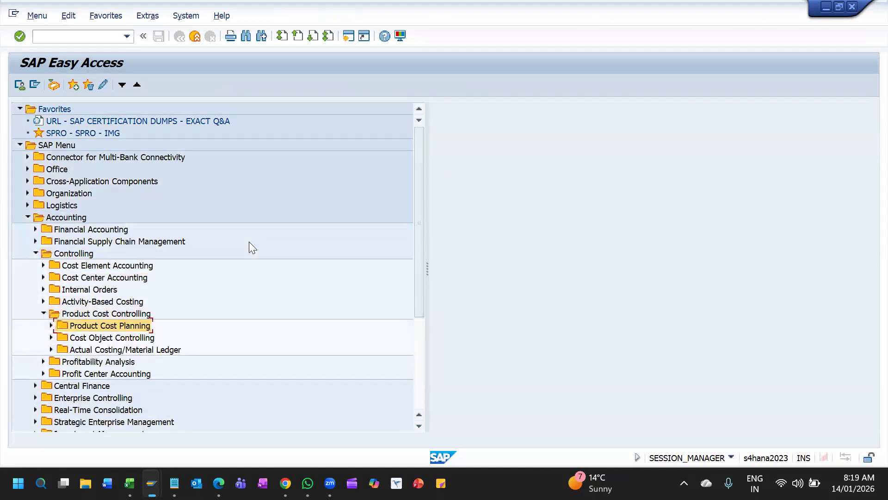
key("Down")
key("Down")
key("Right")
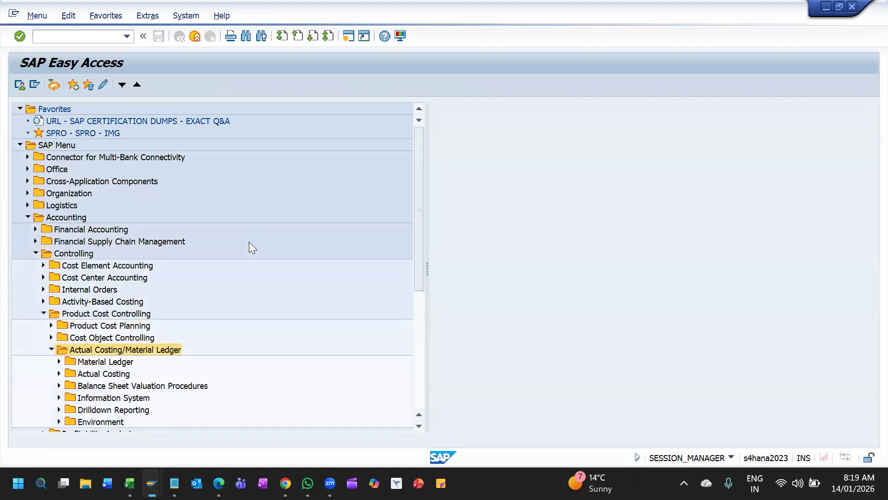
Step: Look through the Material Ledger folder, including Set Prices, for the CKMSTART transaction, and collapse it
key("Down")
key("Down")
key("Down")
key("Down")
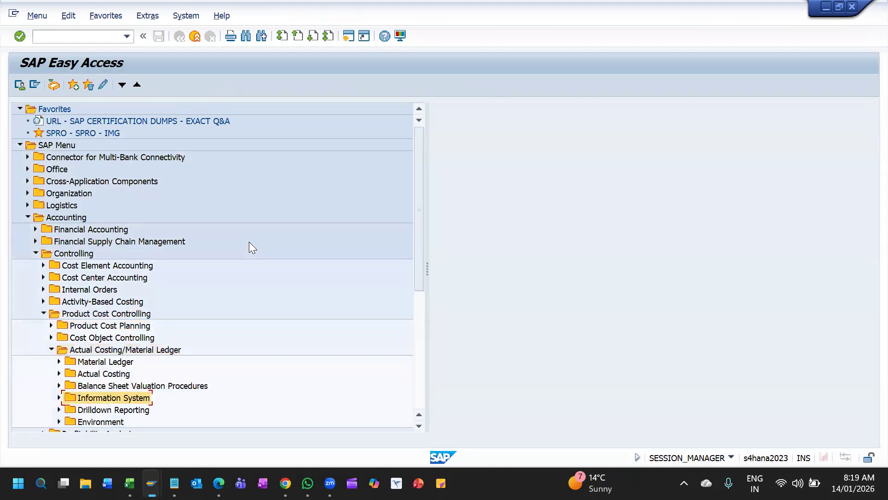
key("Up")
key("Up")
key("Up")
key("Right")
key("Down")
key("Down")
key("Down")
key("Down")
key("Right")
key("Down")
key("Down")
key("Down")
key("Down")
key("Down")
key("Down")
key("Down")
key("Down")
key("Down")
key("Down")
key("Up")
key("Up")
key("Up")
key("Up")
key("Up")
key("Up")
key("Up")
key("Up")
key("Up")
key("Up")
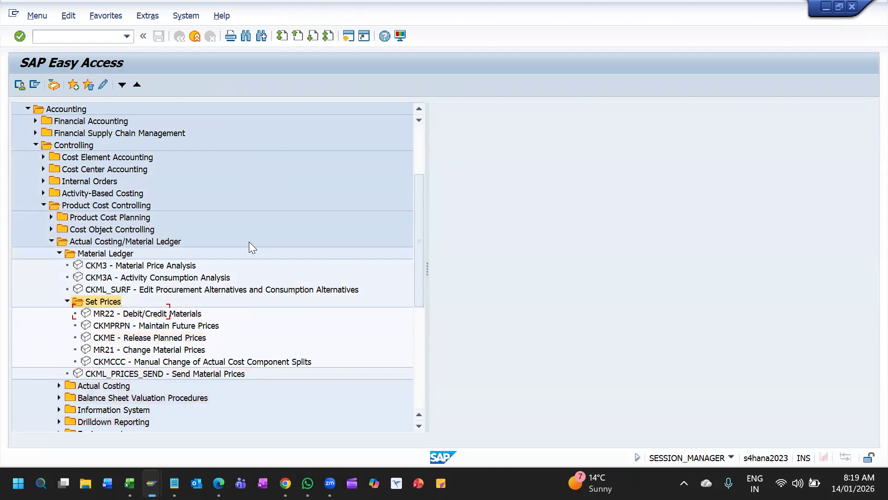
key("Left")
key("Left")
key("Up")
key("Down")
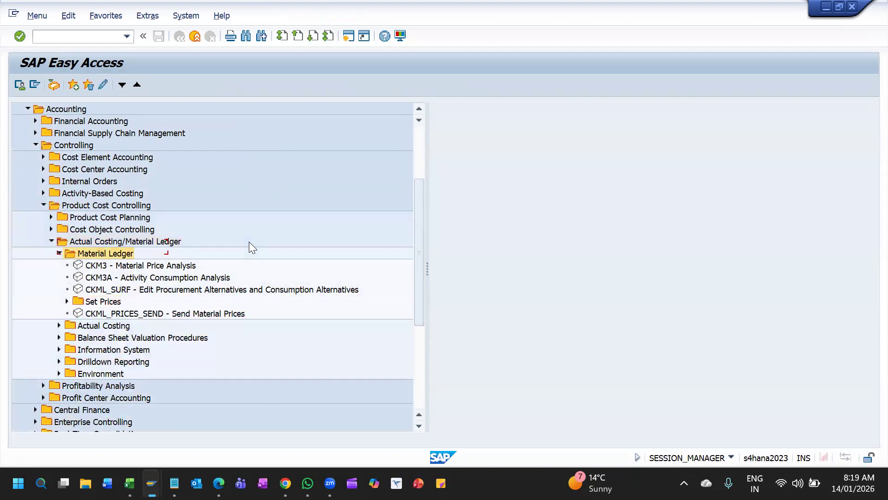
key("Left")
Step: Look through the Actual Costing folder, including Distribution of Usage Variances, for the CKMSTART transaction, and collapse it
key("Down")
key("Down")
key("Up")
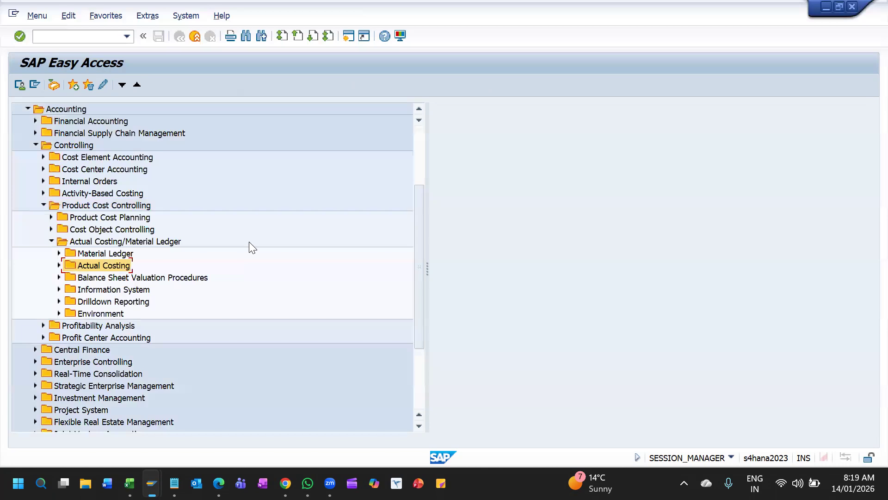
key("Right")
key("Down")
key("Down")
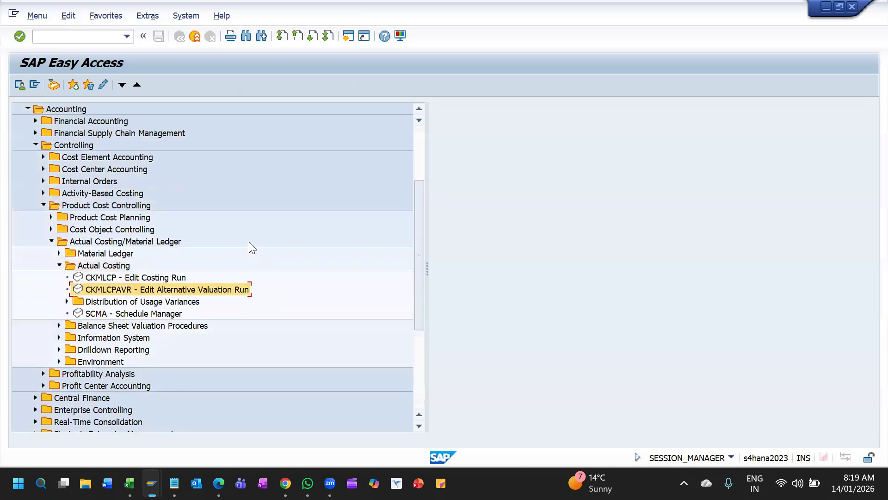
key("Down")
key("Right")
key("Left")
key("Left")
key("Left")
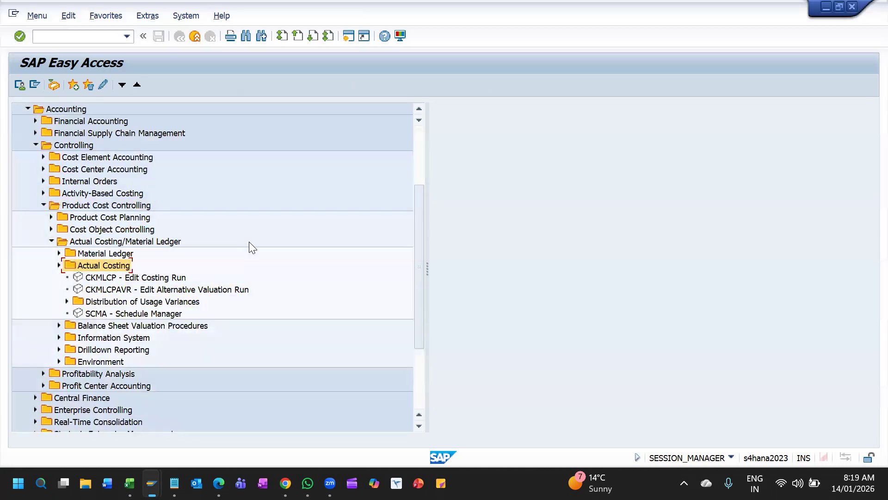
Step: Expand Environment and its Production Startup folder, and select CKMSTART - Set Valuation Areas as Productive
key("Down")
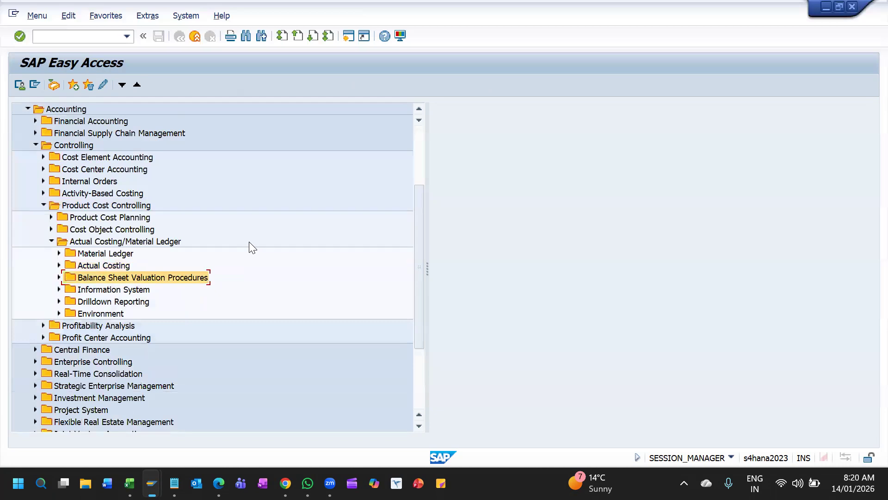
key("Down")
key("Down")
key("Down")
key("Right")
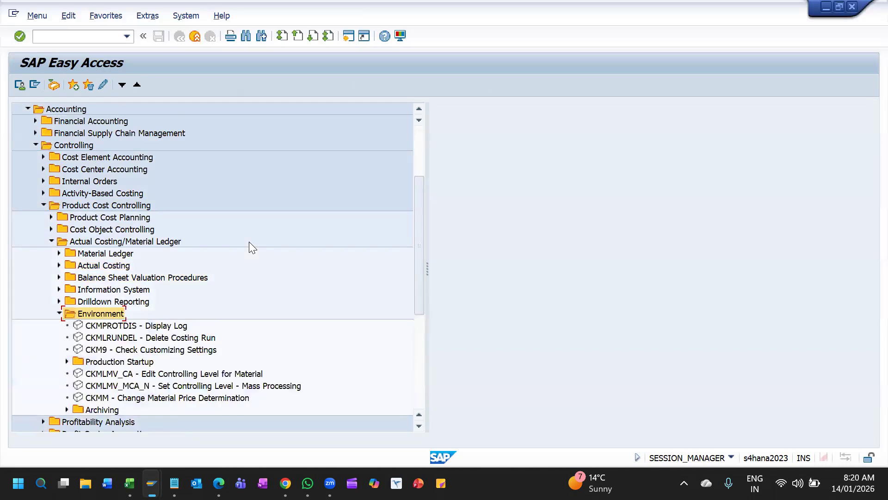
key("Down")
key("Down")
key("Down")
key("Down")
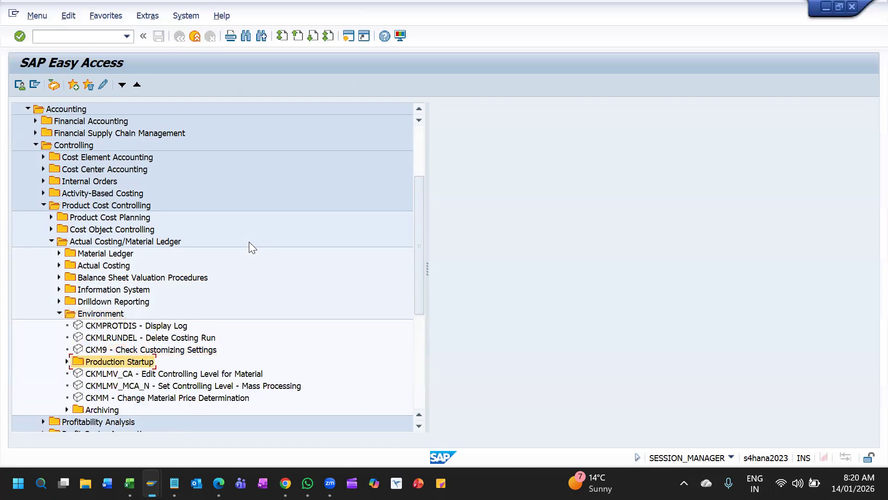
key("Right")
key("Down")
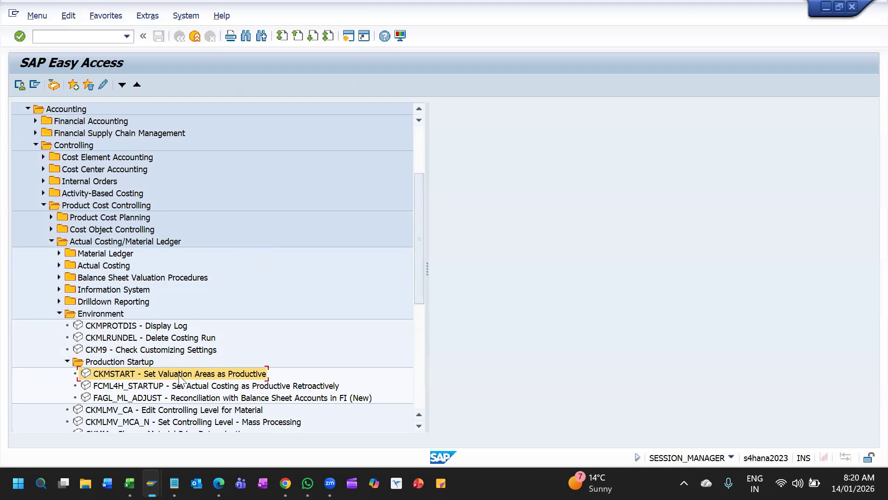
Step: Switch to the Excel workbook Book17 and enter "Set as Productive" in cell K9 beside CKMSTART
key("alt+Tab")
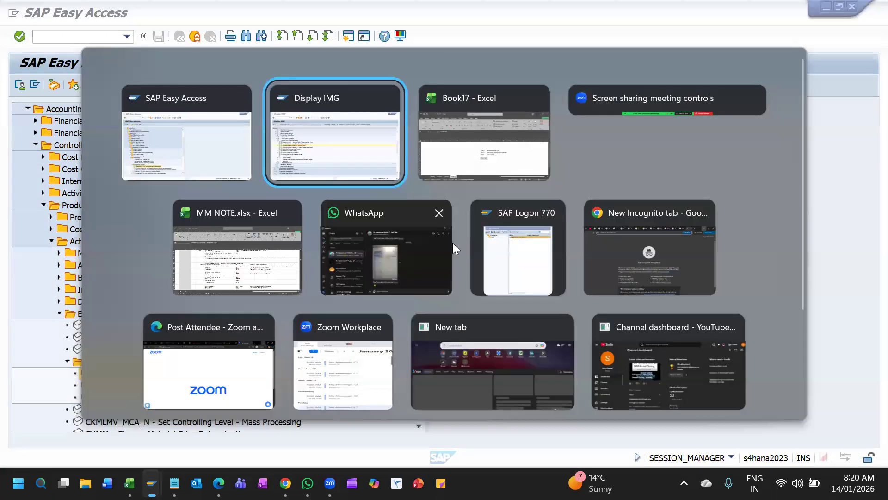
key("alt+Tab")
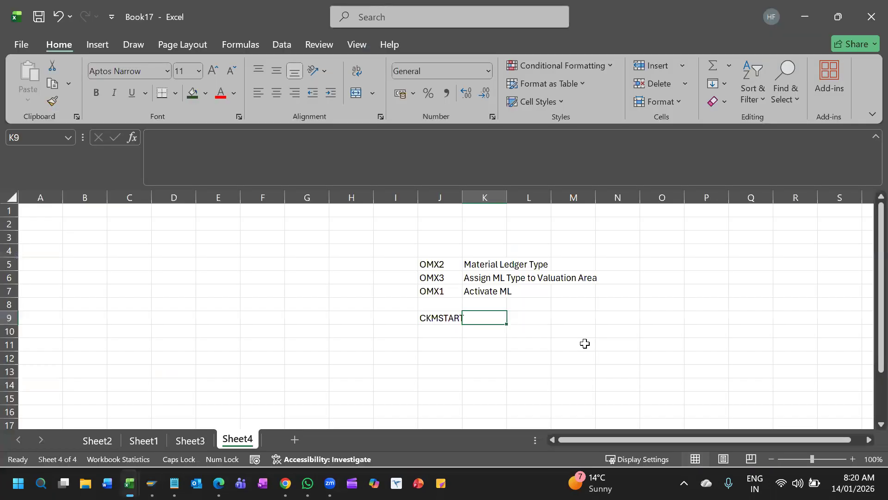
type("Set")
key("alt+Tab")
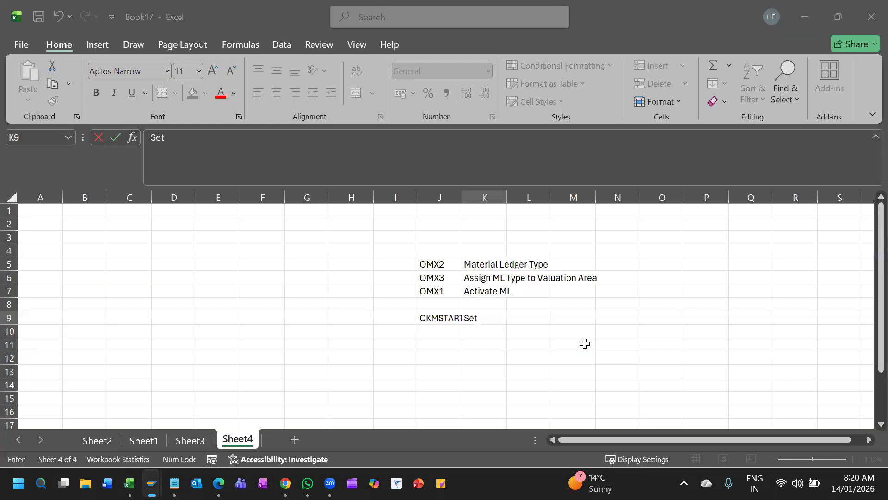
key("alt+Tab")
type("as Pro")
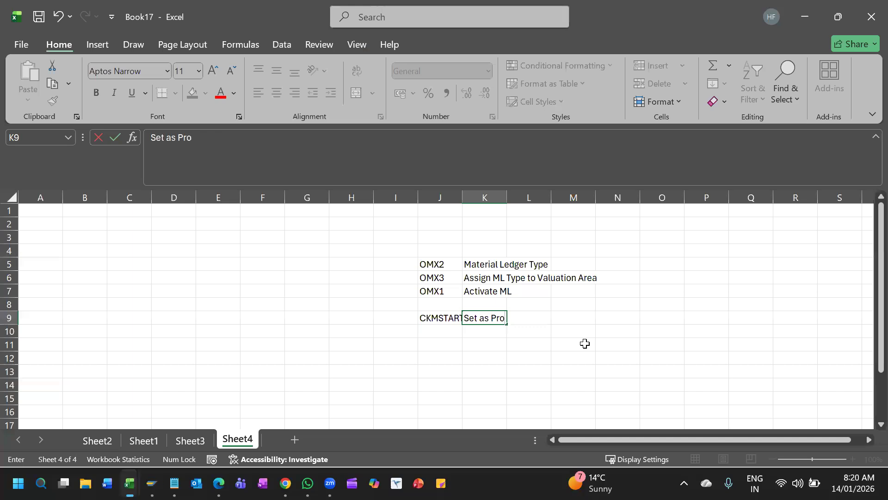
type("ductivw")
key("Return")
key("Up")
key("F2")
key("BackSpace")
type("e")
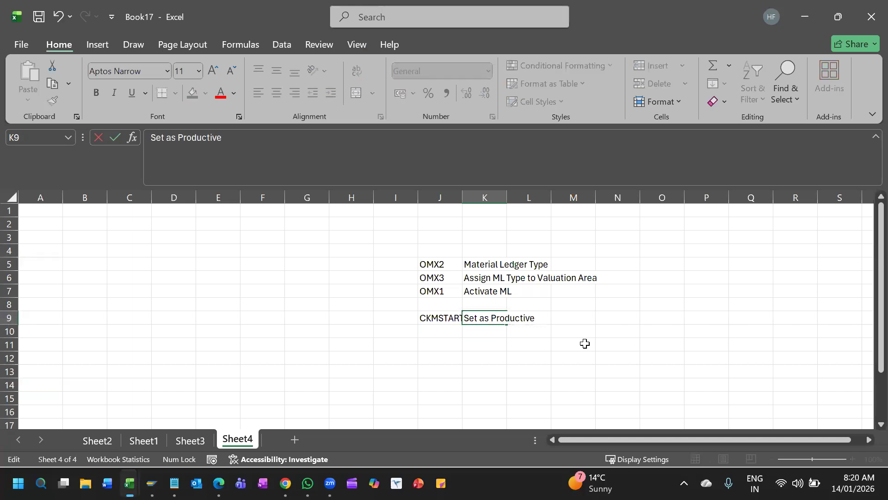
Step: Confirm the K9 entry, switch back to SAP Easy Access and collapse the Accounting folder
key("Return")
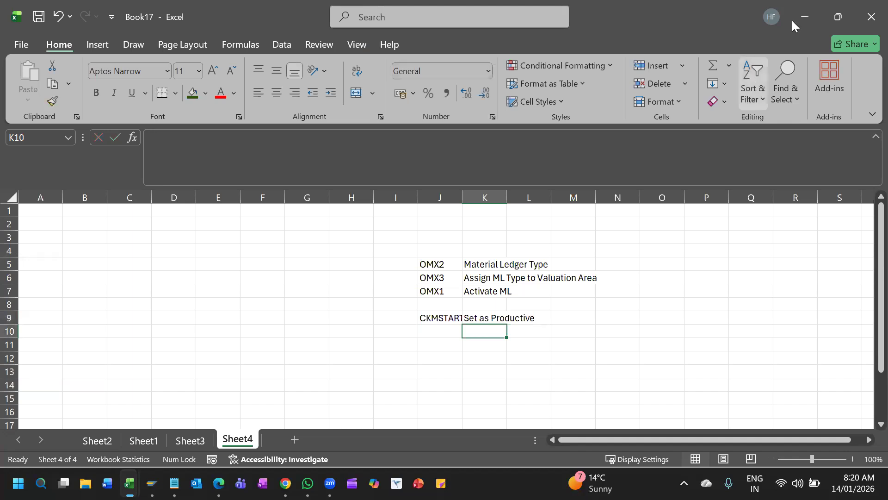
key("alt+Tab")
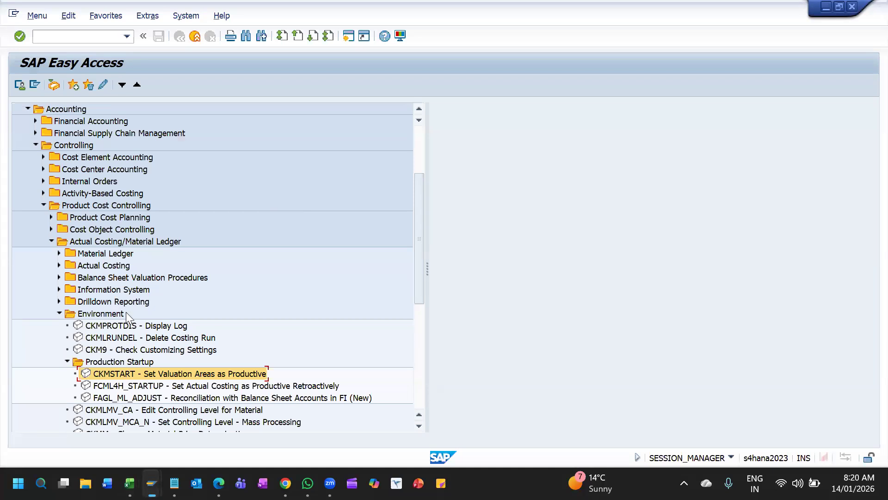
scroll(129, 292, "up", 3)
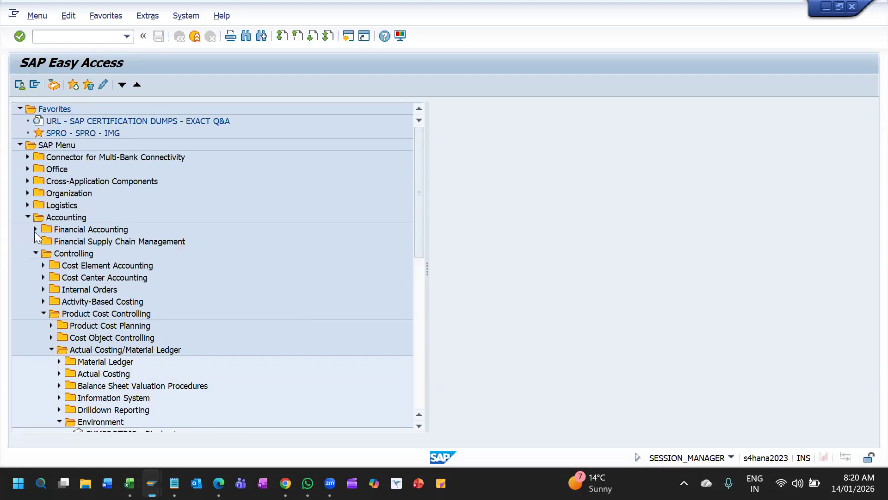
left_click(26, 216)
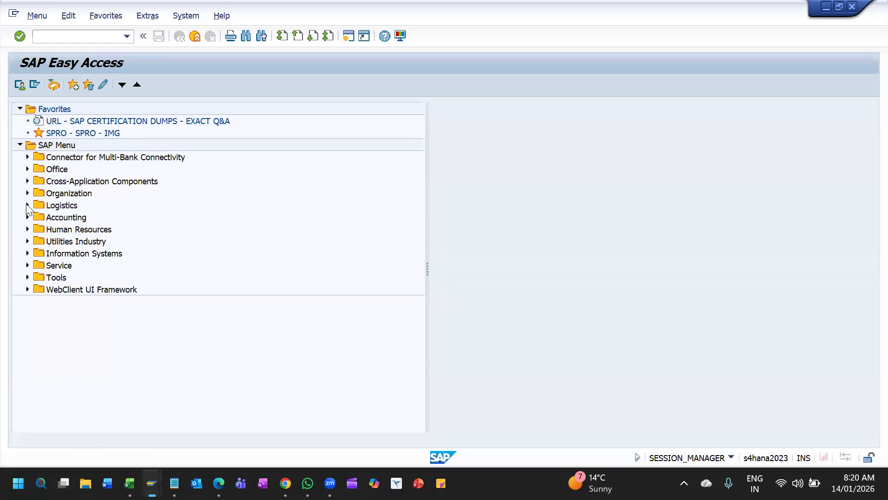
Step: Expand the Logistics folder and its Materials Management subfolder in the SAP menu
left_click(27, 205)
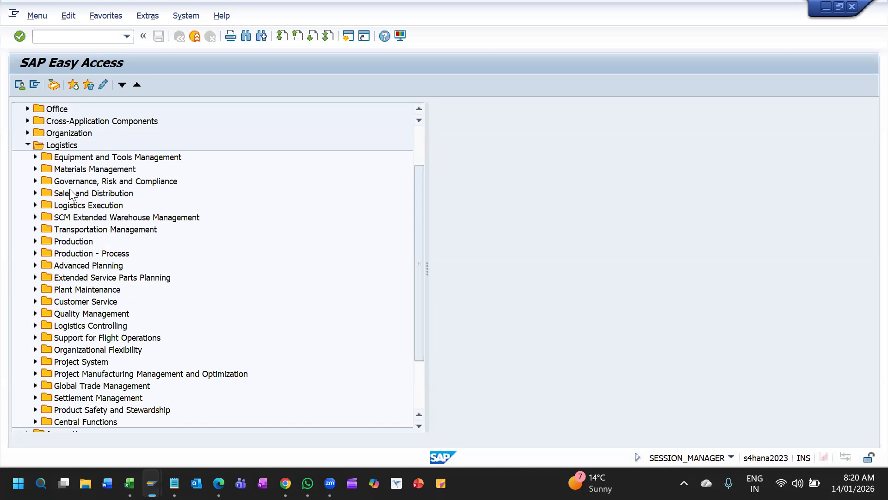
left_click(95, 173)
double_click(96, 175)
key("Down")
key("Down")
key("Down")
key("Down")
key("Down")
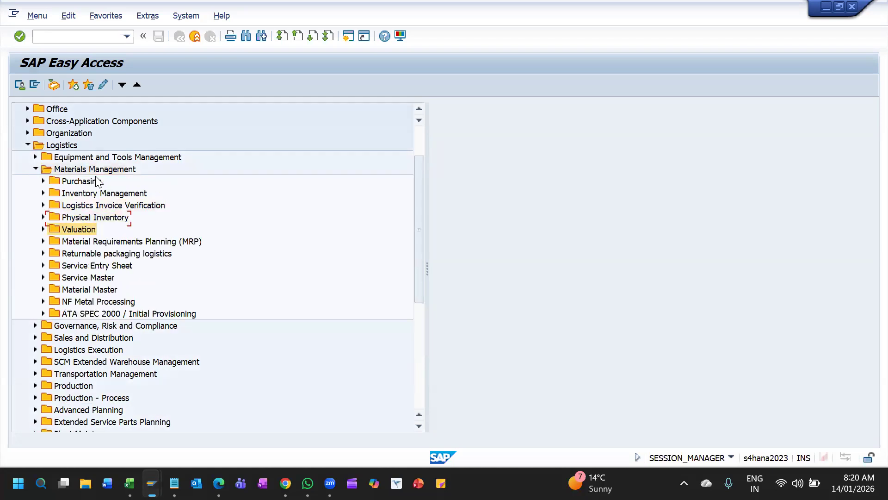
Step: Go through the Materials Management subfolders and expand Material Master
key("Up")
key("Up")
key("Down")
key("Down")
key("Down")
key("Down")
key("Down")
key("Down")
key("Down")
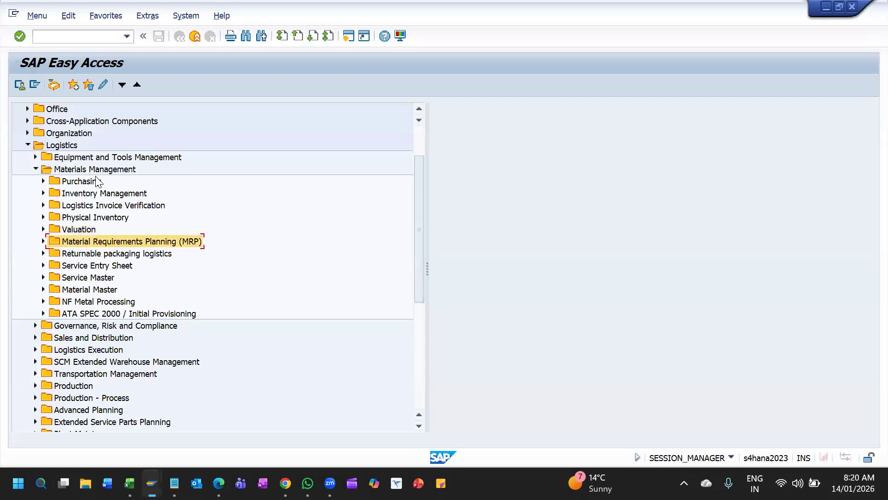
key("Right")
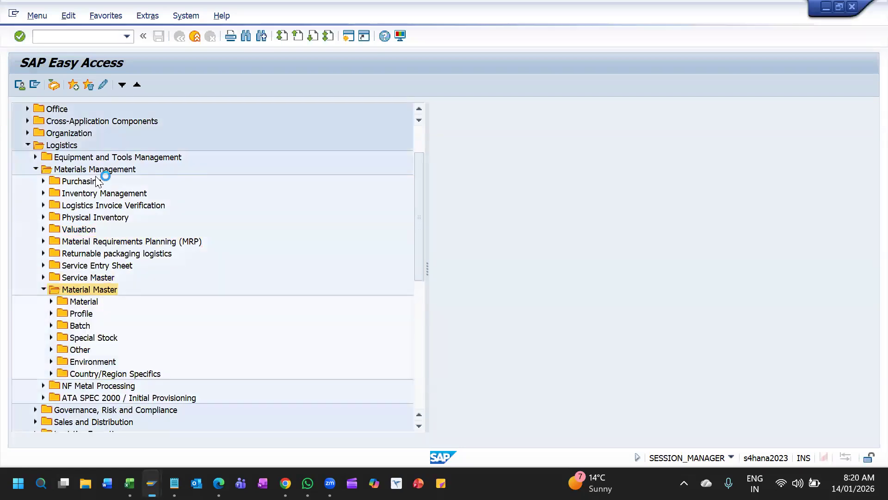
Step: Look through the Material Master subfolders, including Other, and collapse the Material Master folder
key("Down")
key("Down")
key("Down")
key("Down")
key("Down")
key("Down")
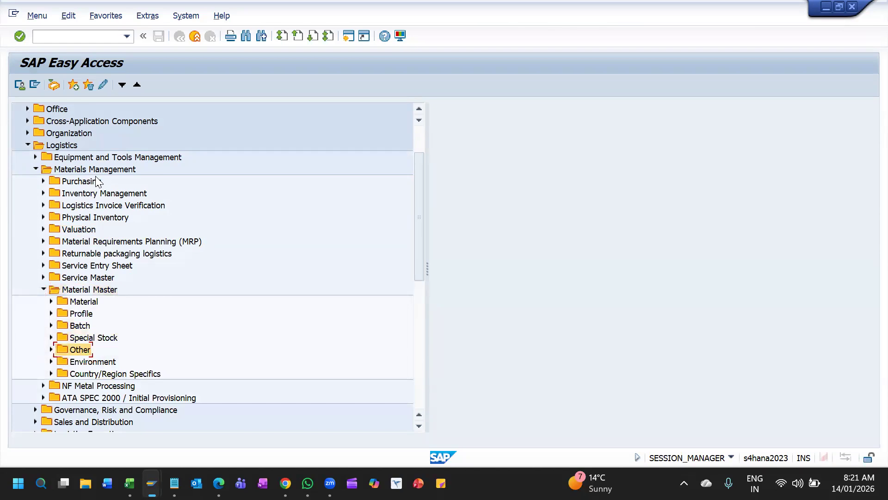
key("Right")
key("Left")
key("Up")
key("Up")
key("Up")
key("Up")
key("Up")
key("Up")
key("Up")
key("Down")
key("Down")
key("Right")
key("Left")
key("Down")
key("Down")
key("Down")
key("Left")
key("Left")
Step: Expand Purchasing and its Master Data folder, and look through the entries inside
key("Up")
key("Up")
key("Up")
key("Up")
key("Up")
key("Up")
key("Up")
key("Up")
key("Up")
key("Right")
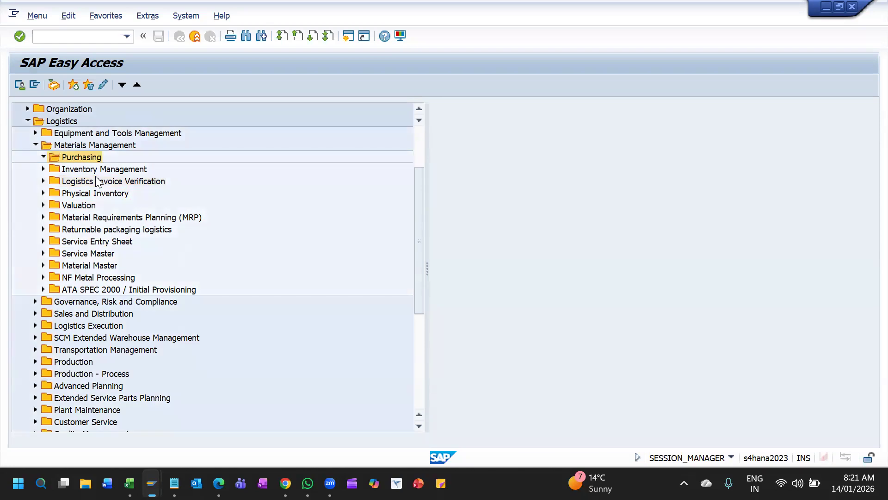
key("Down")
key("Down")
key("Down")
key("Down")
key("Down")
key("Right")
key("Down")
key("Down")
key("Down")
key("Down")
key("Down")
key("Down")
key("Down")
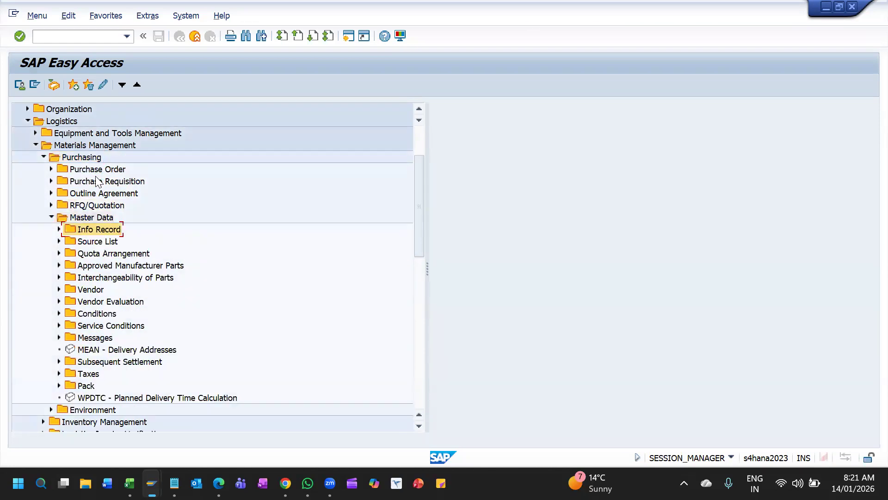
Step: Collapse the Master Data, Purchasing and Materials Management folders
key("Left")
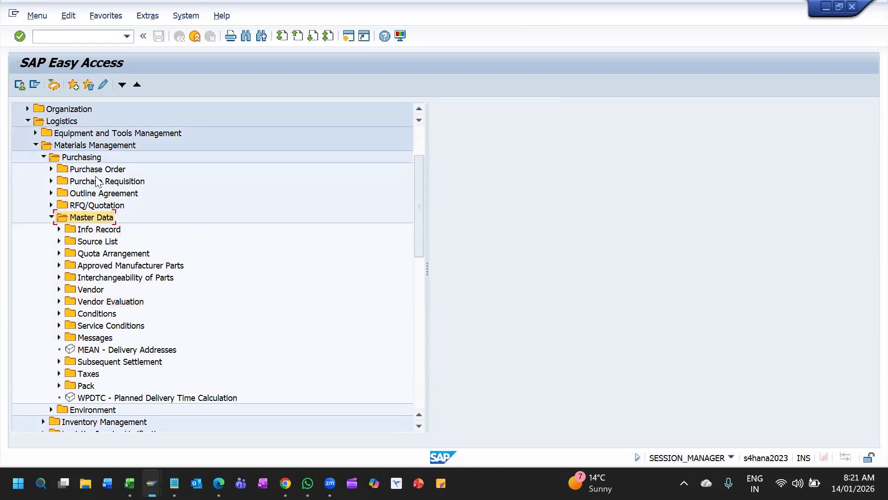
key("Left")
key("Left")
key("Left")
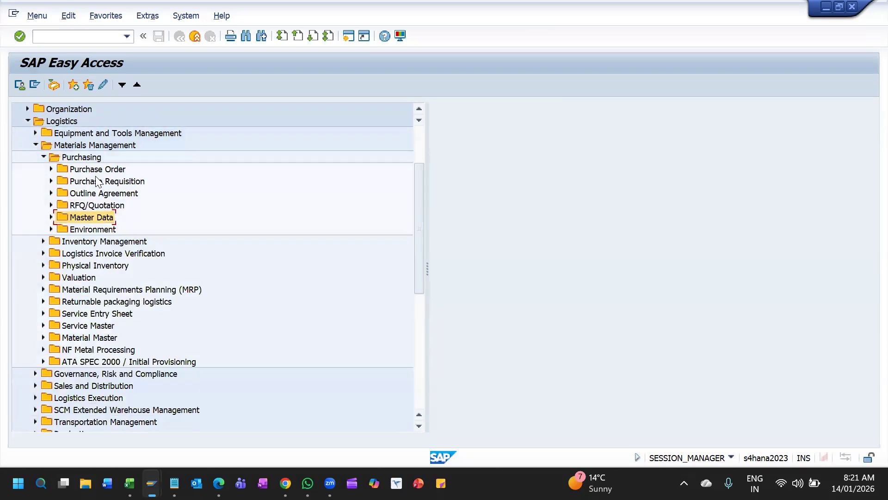
key("Left")
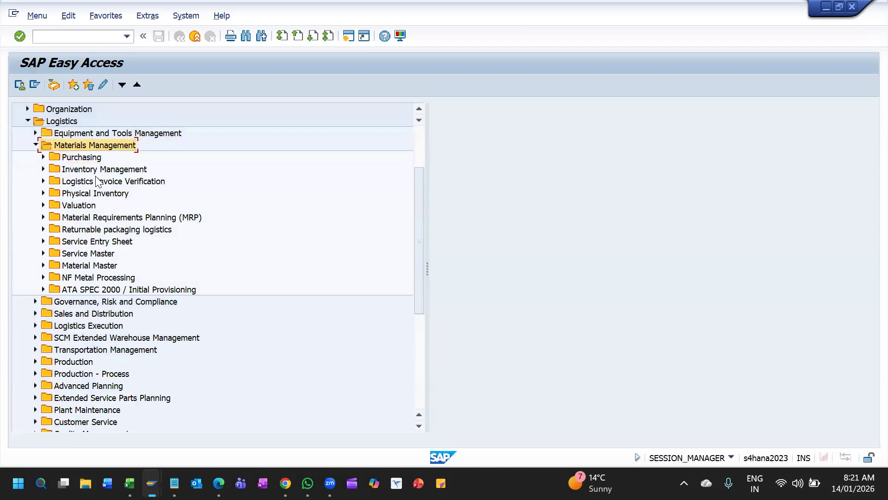
key("Left")
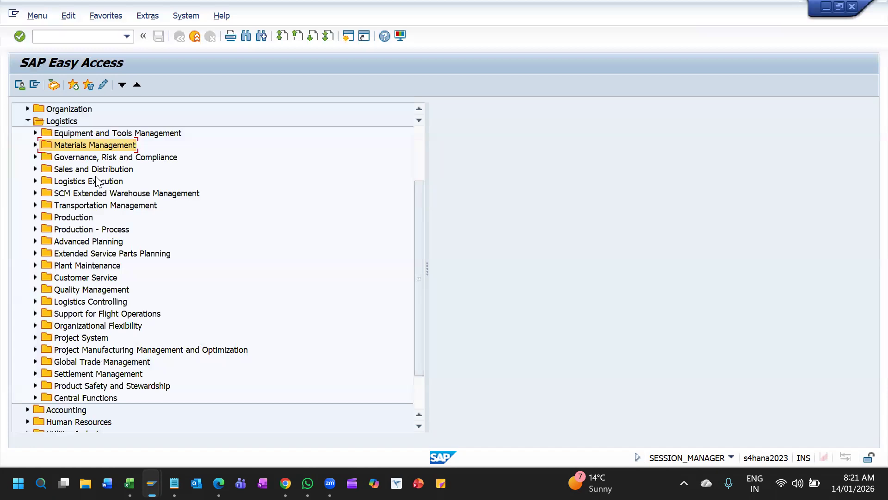
Step: Open transaction CKMSTART and try to schedule the background test run for plant 1TCP
left_click(96, 38)
type("CKMSTART")
key("Return")
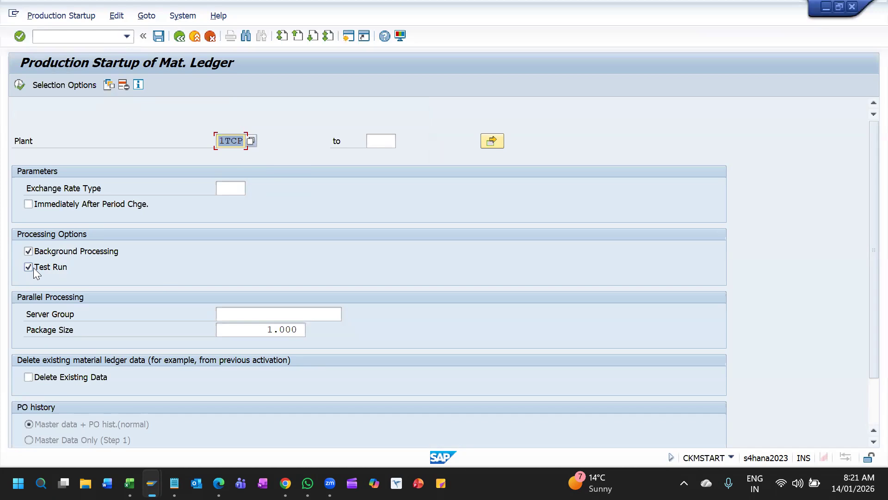
left_click(19, 85)
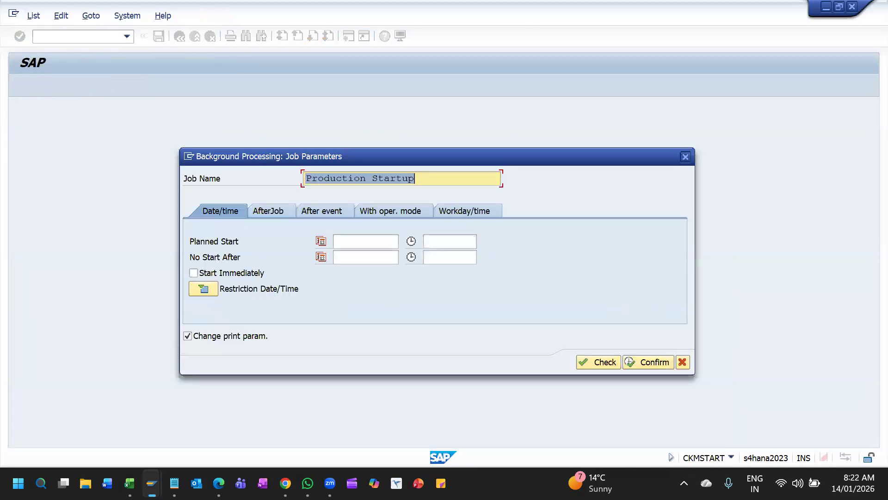
left_click(666, 361)
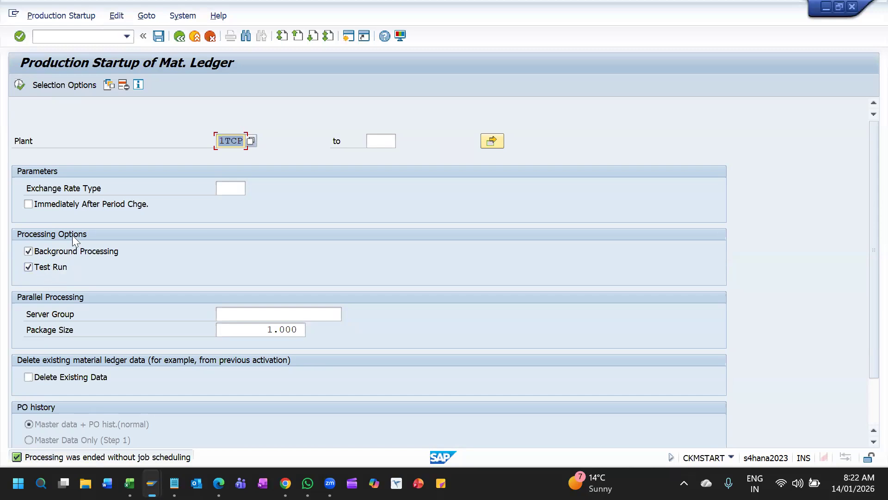
Step: Execute the production startup for plant 1TCP without Test Run, scheduling the background job PRODUCTION STARTUP to start immediately
left_click(51, 268)
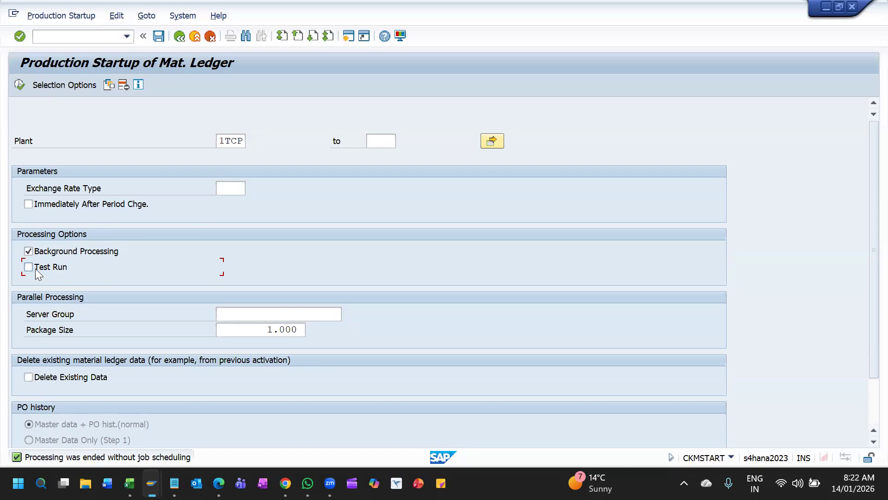
left_click(19, 85)
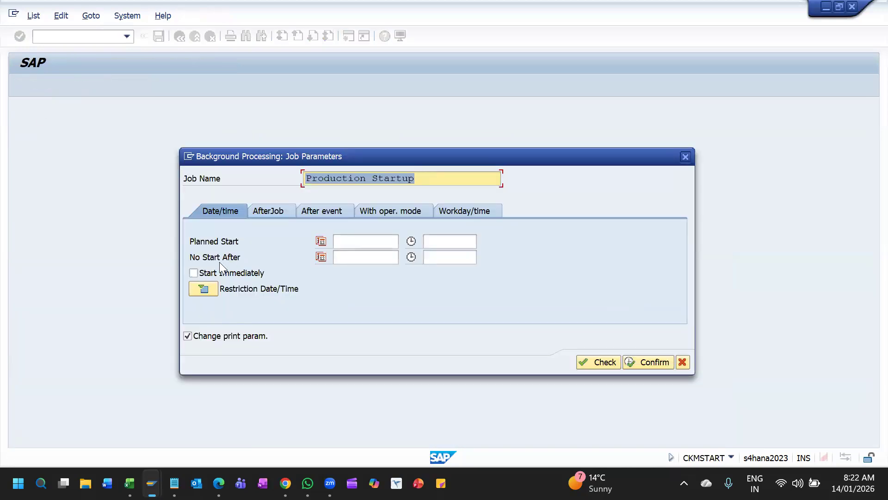
left_click(193, 272)
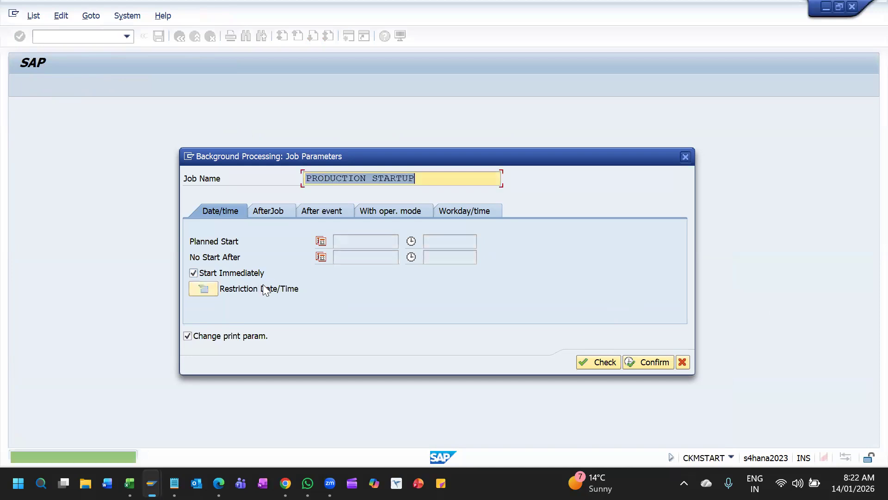
left_click(602, 357)
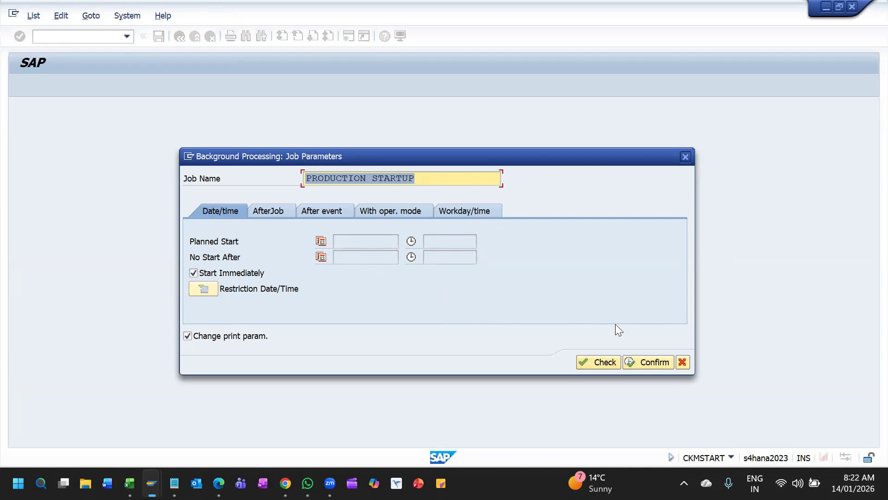
left_click(642, 362)
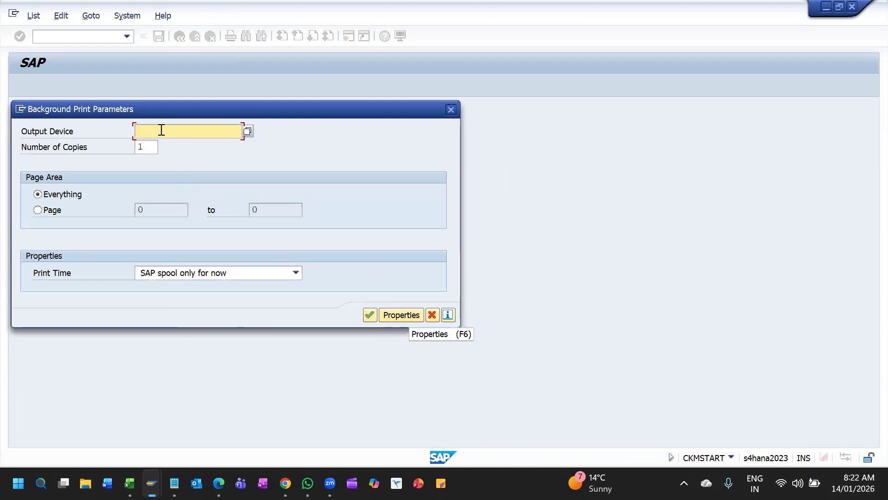
Step: Set the background print output device to LP01 and confirm the print parameters and formatting information
type("L")
key("Down")
key("Return")
left_click(370, 315)
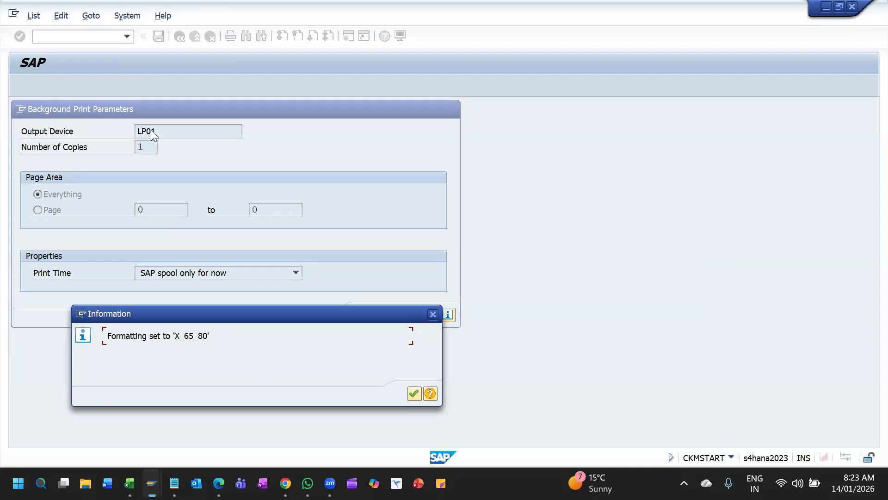
left_click(414, 393)
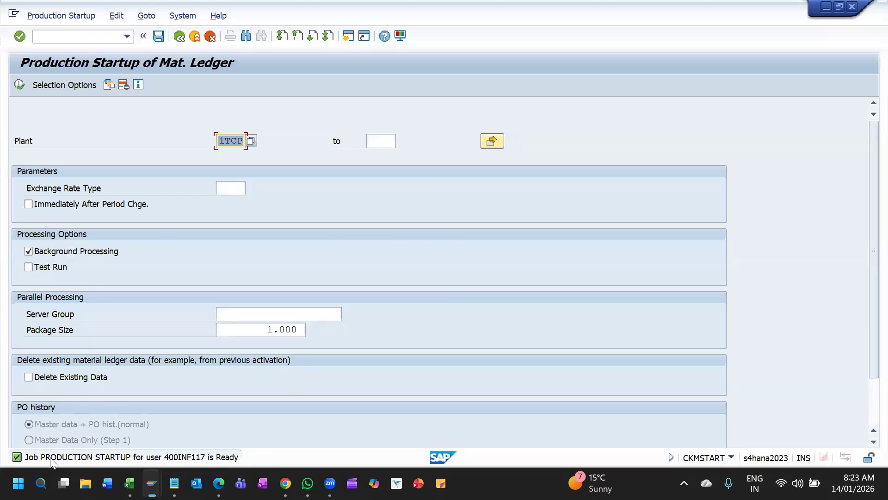
Step: Check the PRODUCTION STARTUP job's status in the job overview for 14.01.2026 and return to SAP Easy Access
left_click(182, 16)
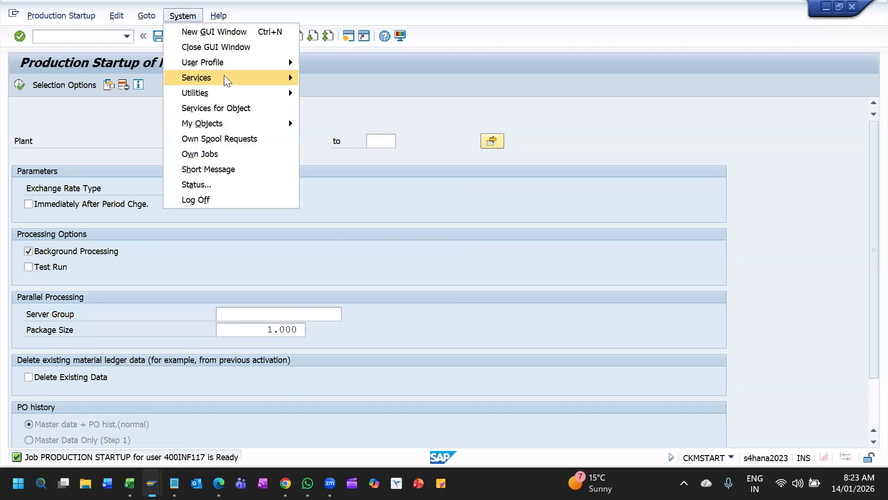
mouse_move(224, 77)
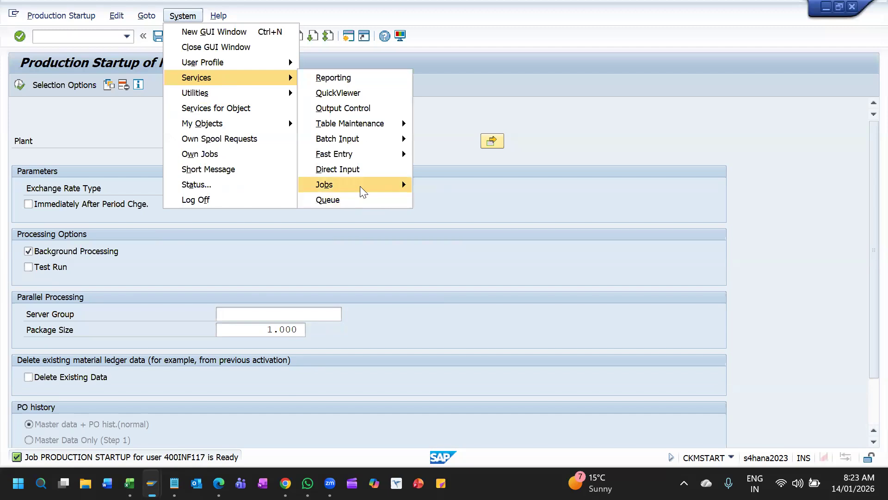
mouse_move(360, 186)
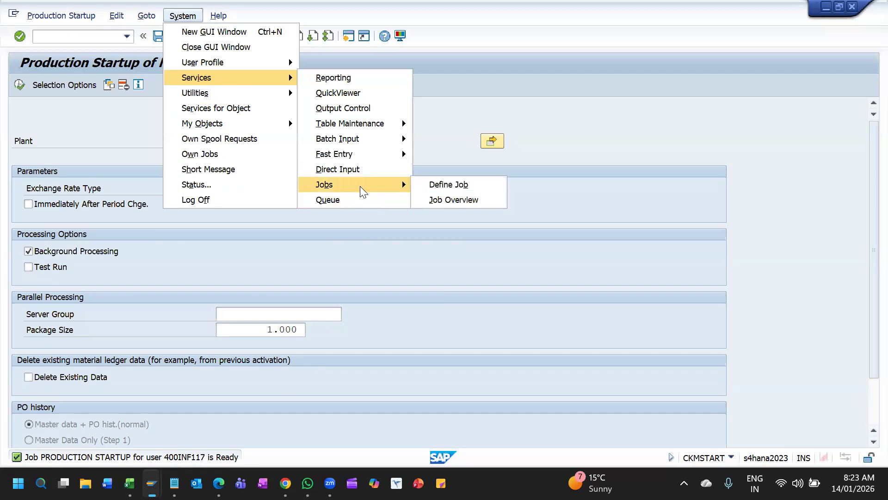
left_click(452, 202)
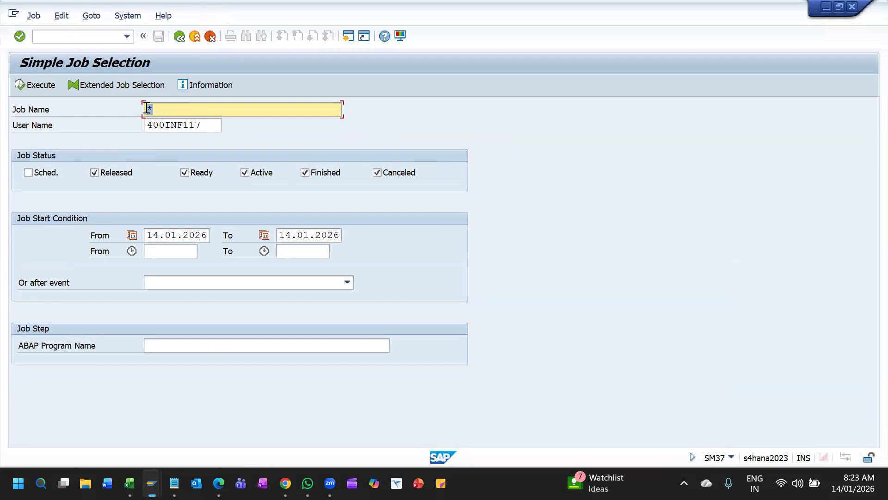
left_click(25, 83)
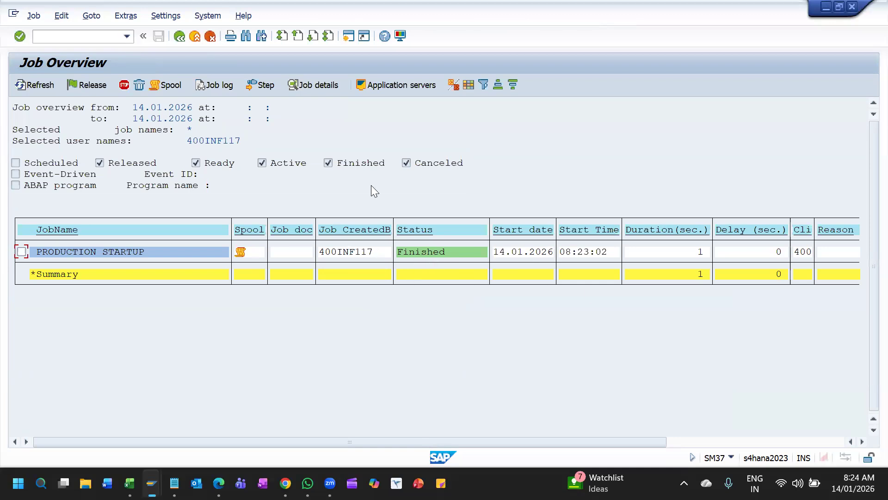
left_click(178, 152)
left_click(183, 40)
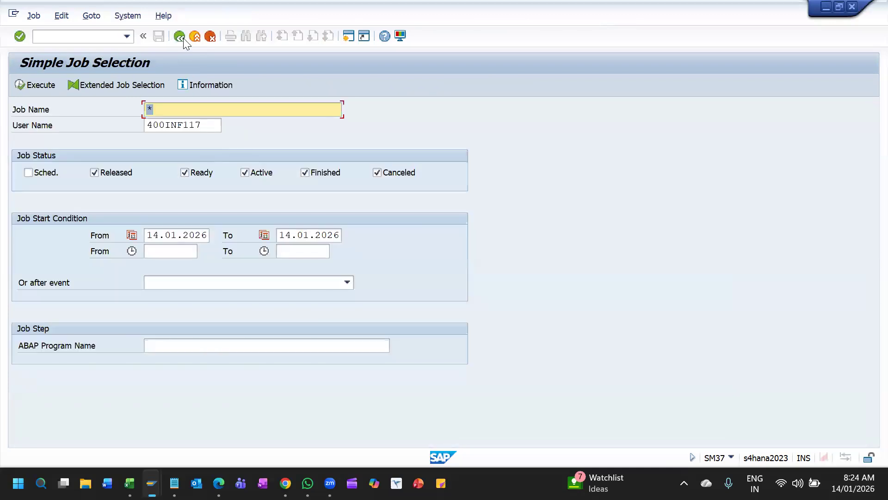
left_click(184, 40)
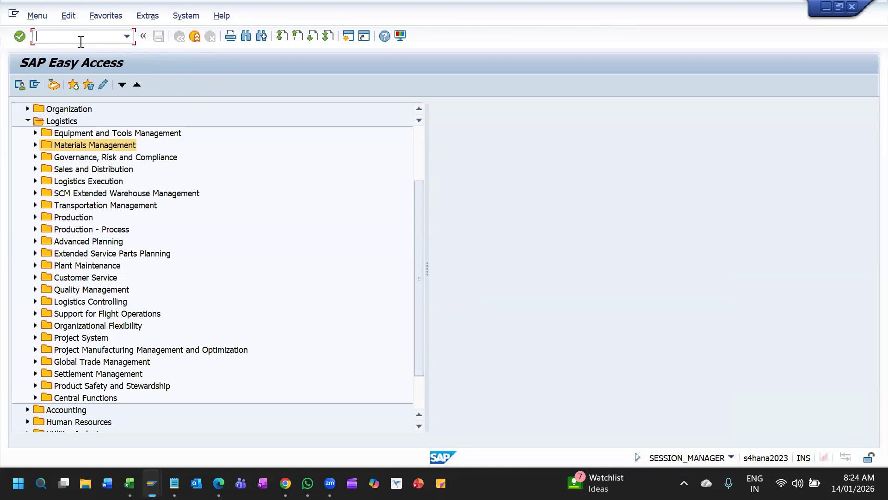
Step: Open the Simple Job Selection screen with transaction SM37
type("mi07")
key("Return")
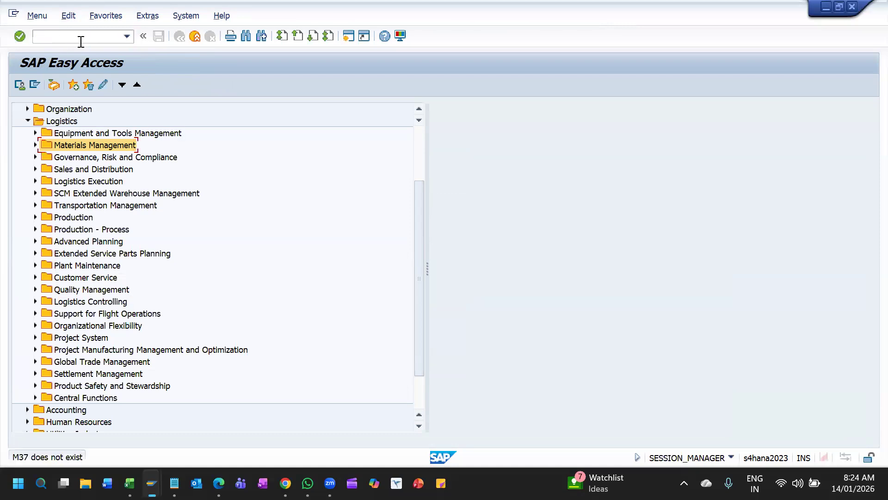
left_click(80, 41)
type("SM37")
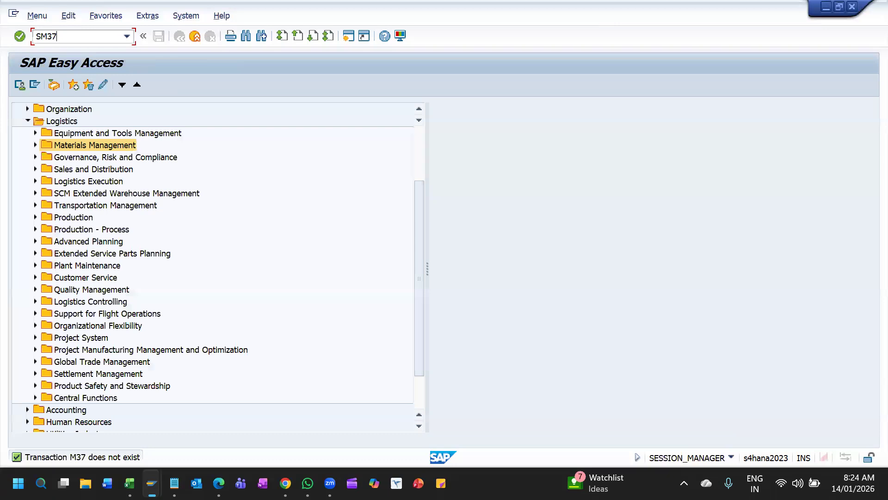
key("Return")
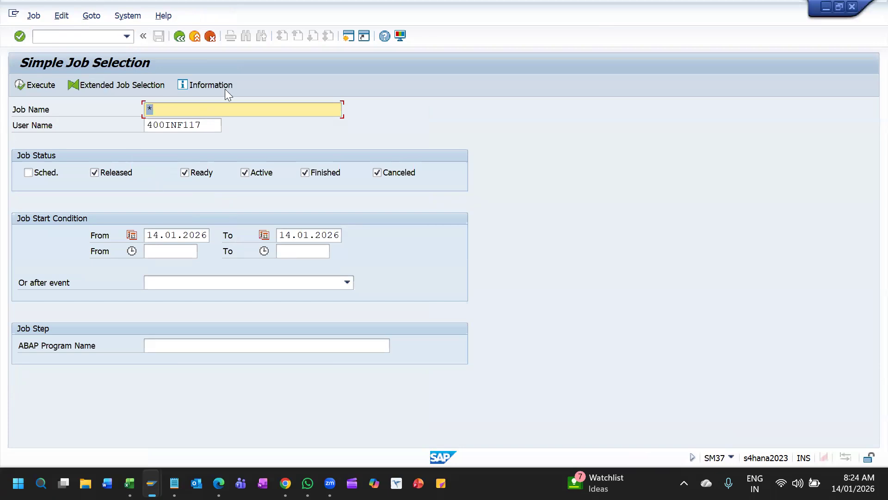
Step: Try to execute CKMSTART for plant 1TCP with Background Processing and Test Run set, and return to SAP Easy Access
key("F3")
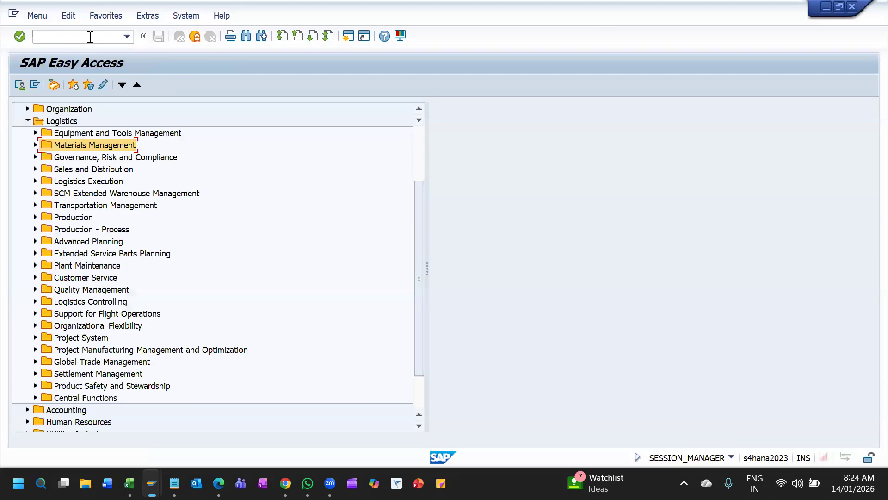
key("Down")
key("Down")
key("Return")
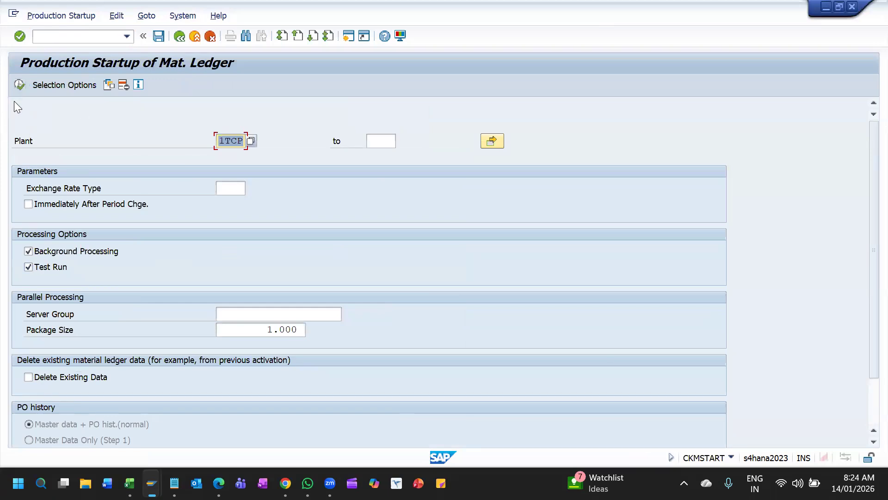
left_click(19, 85)
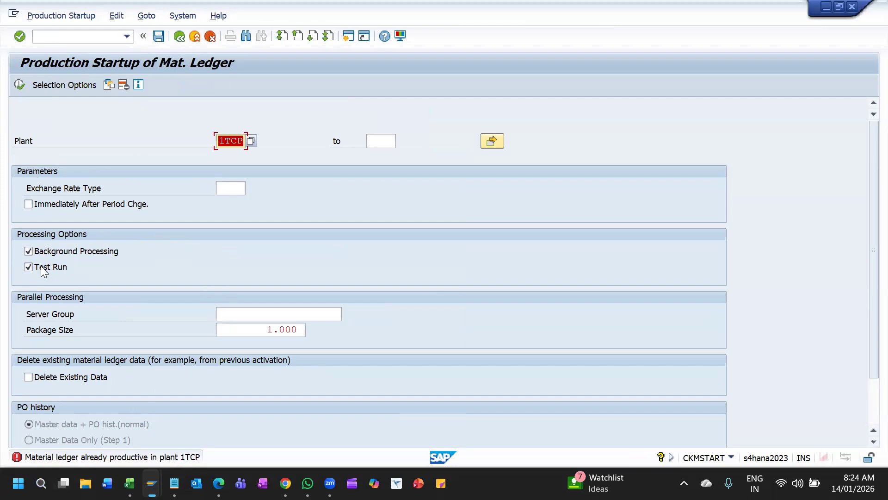
left_click(194, 36)
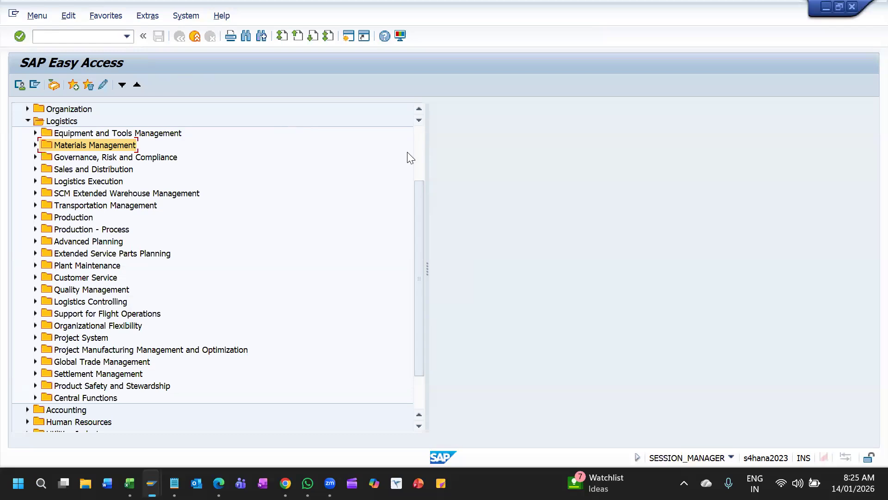
Step: Run the SM37 job selection with job name * and user name * for 14.01.2026
left_click(420, 139)
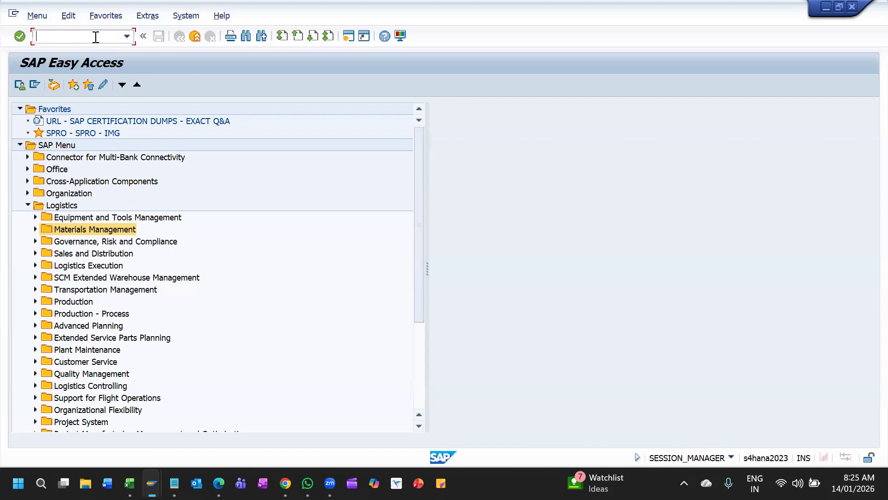
type("SM37")
key("Return")
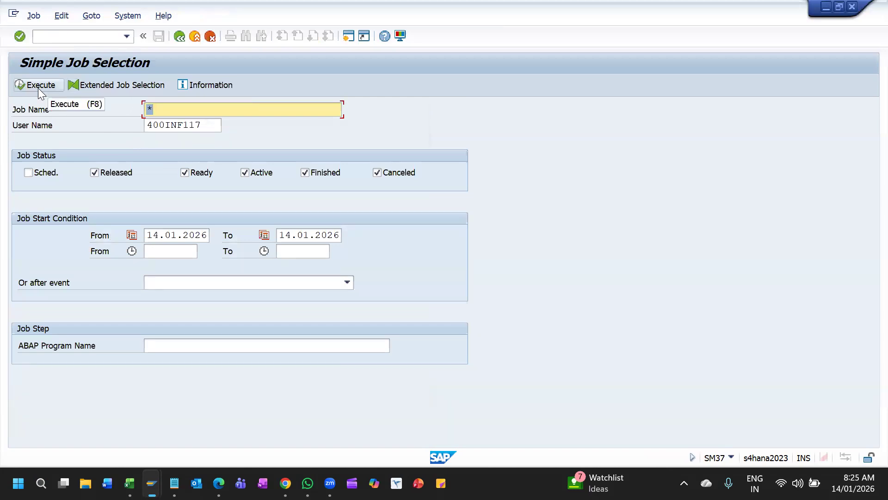
key("Tab")
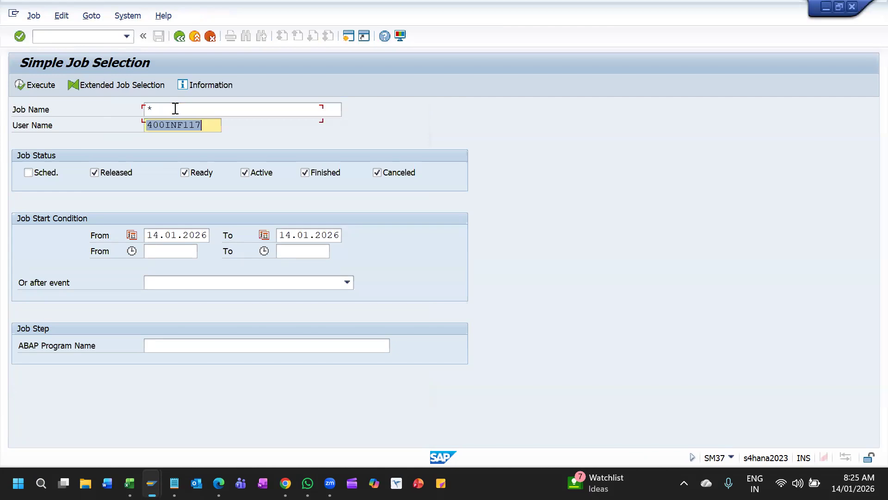
type("*")
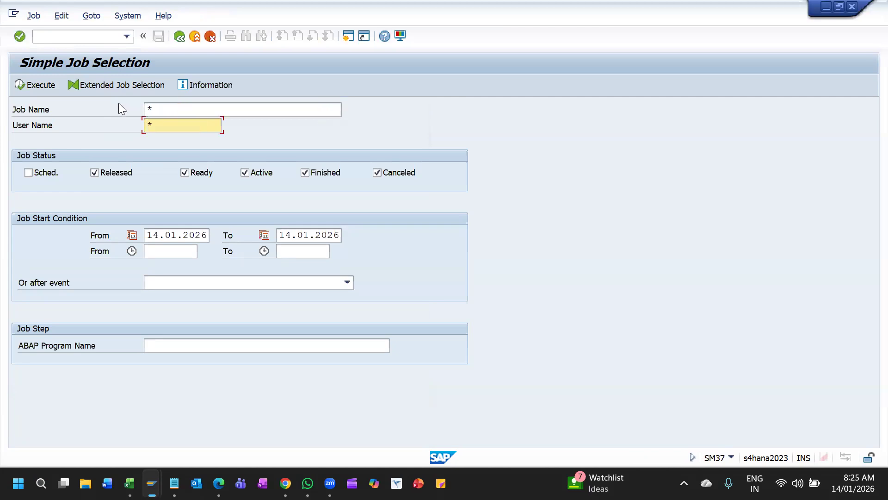
left_click(36, 87)
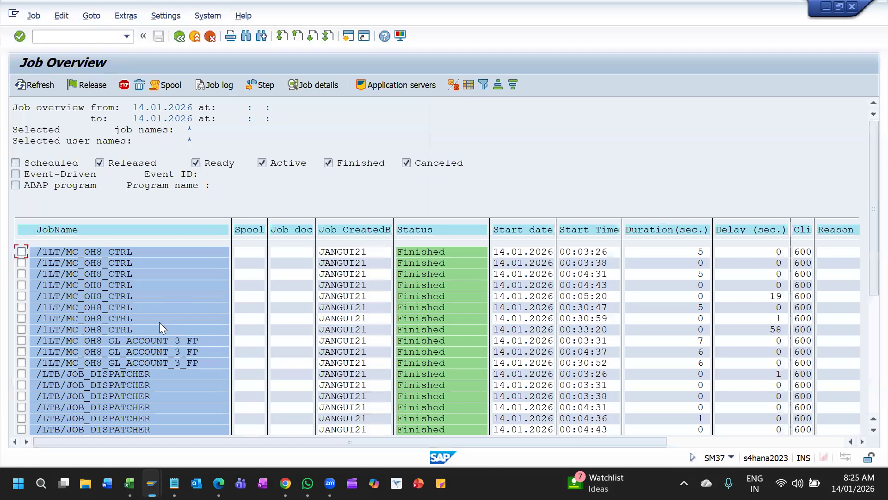
Step: Look through the job overview's job names, including the F110 jobs and PRODUCTION STARTUP
scroll(173, 336, "down", 2)
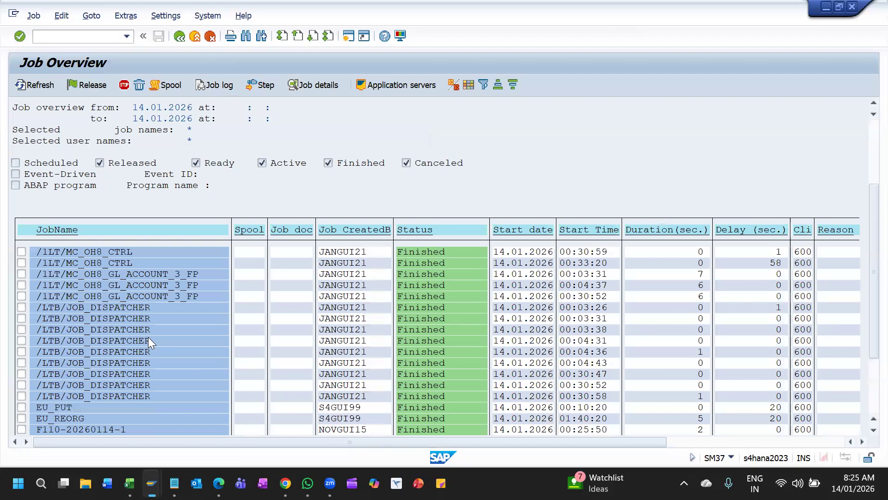
scroll(148, 335, "down", 2)
scroll(151, 335, "down", 3)
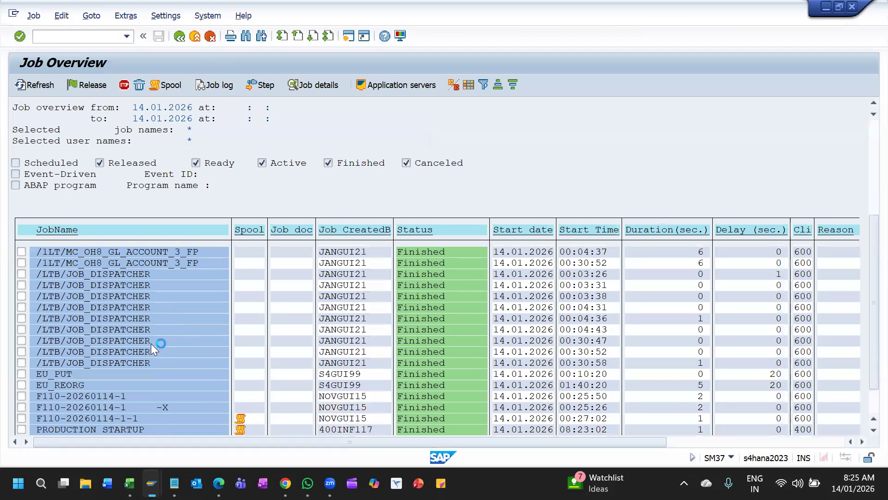
left_click_drag(48, 373, 85, 372)
left_click(144, 369)
left_click_drag(139, 371, 35, 374)
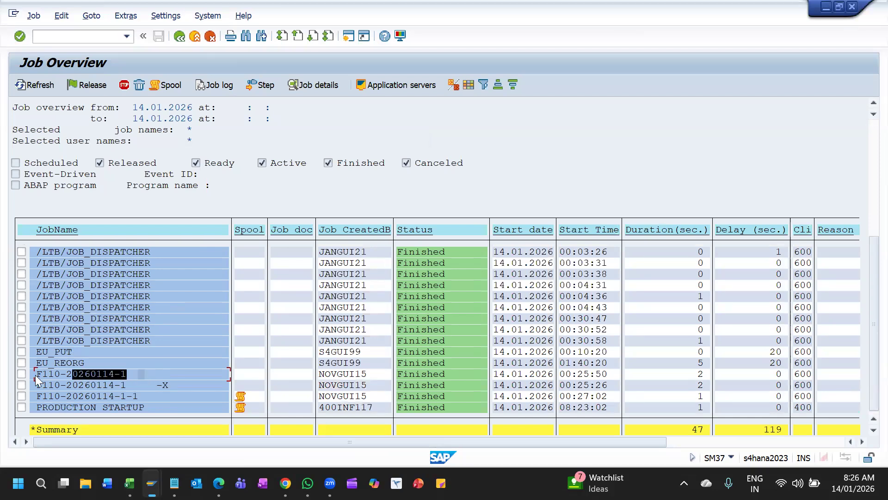
left_click(49, 374)
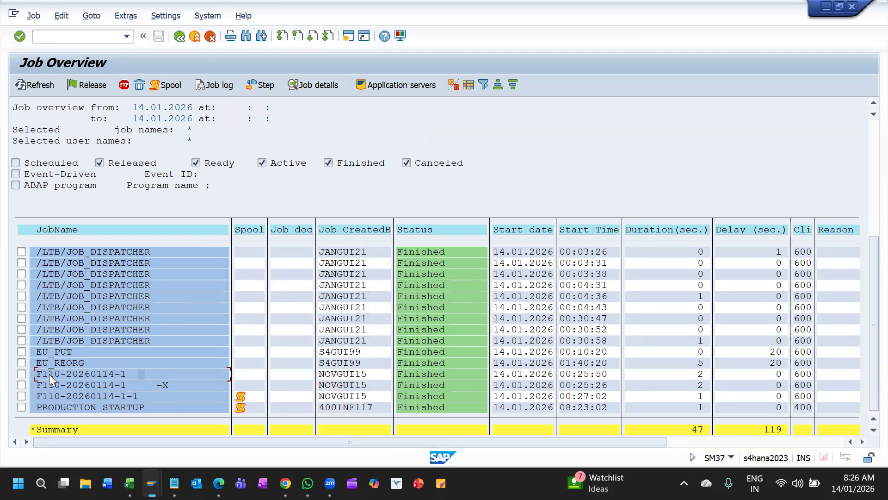
left_click_drag(48, 408, 142, 408)
left_click(143, 408)
Step: Recheck the PRODUCTION STARTUP entry at the end of the job overview and return to SAP Easy Access
scroll(141, 377, "up", 2)
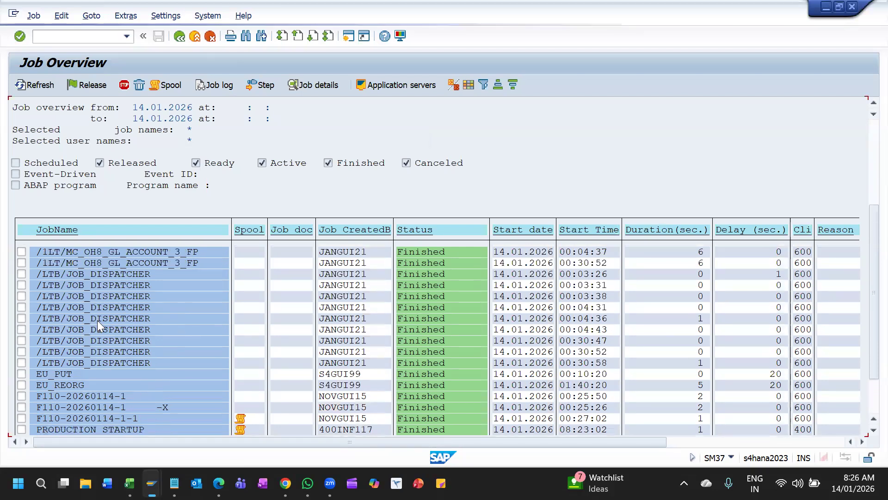
scroll(97, 320, "up", 1)
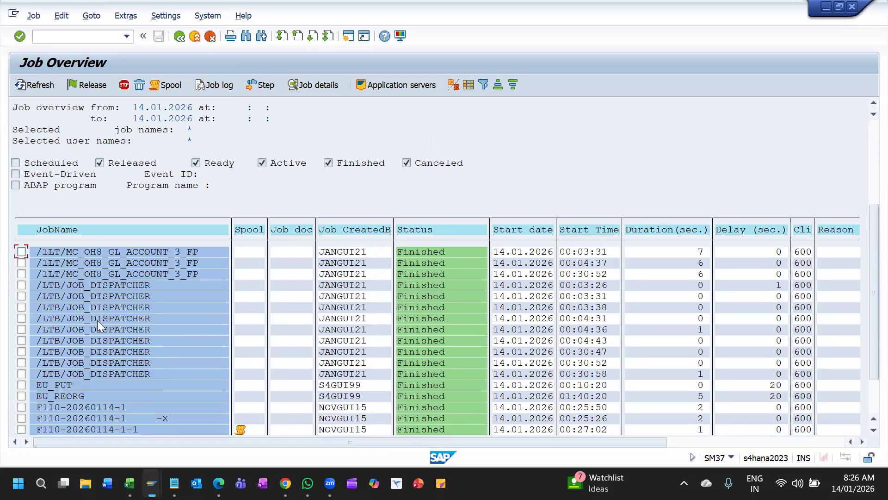
scroll(99, 326, "down", 1)
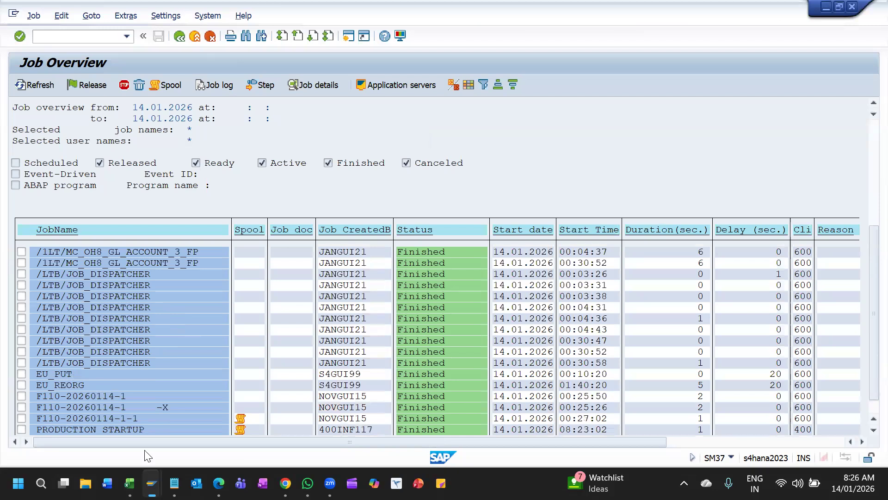
scroll(162, 410, "down", 2)
mouse_move(162, 410)
left_mouse_down()
mouse_move(37, 404)
mouse_move(145, 406)
left_mouse_up()
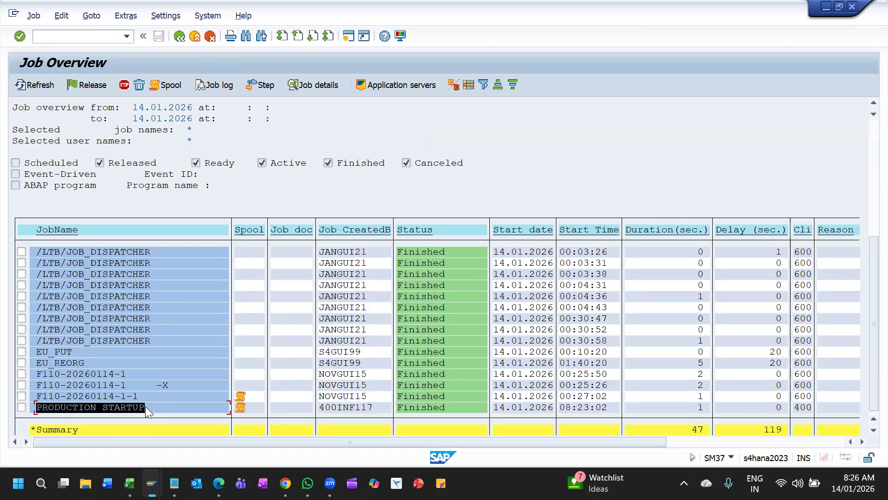
left_click(53, 411)
left_click_drag(37, 407, 143, 408)
left_click(143, 408)
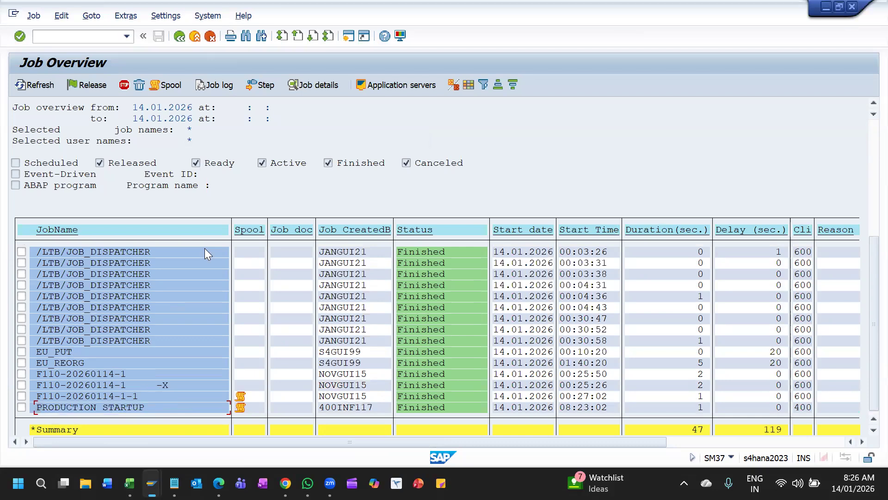
left_click(199, 179)
left_click(179, 37)
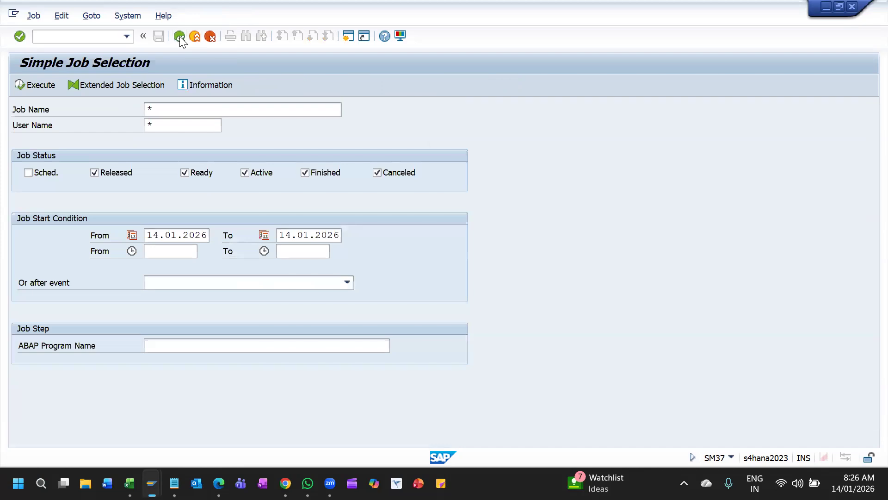
left_click(179, 37)
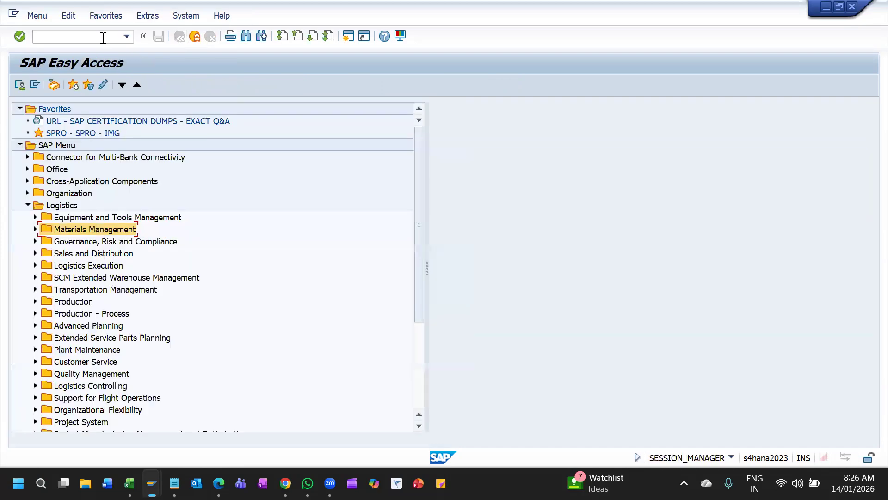
Step: Expand Materials Management, Inventory Management and Goods Movement in the SAP menu to reach MIGO - Goods Movement
left_click(81, 228)
key("Right")
key("Down")
key("Down")
key("Down")
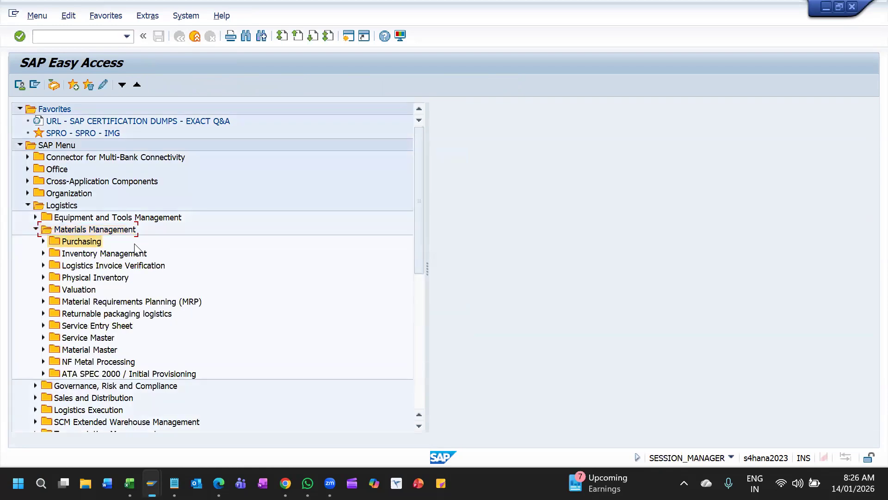
key("Up")
key("Right")
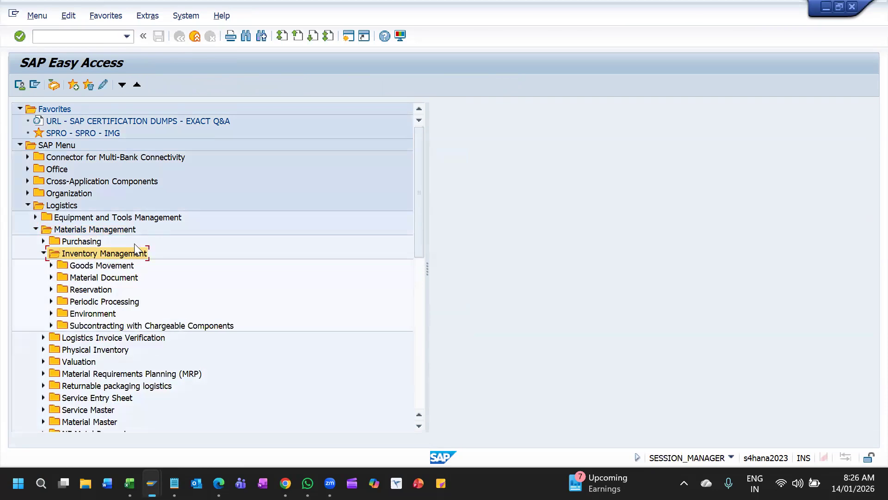
key("Down")
key("Right")
key("Down")
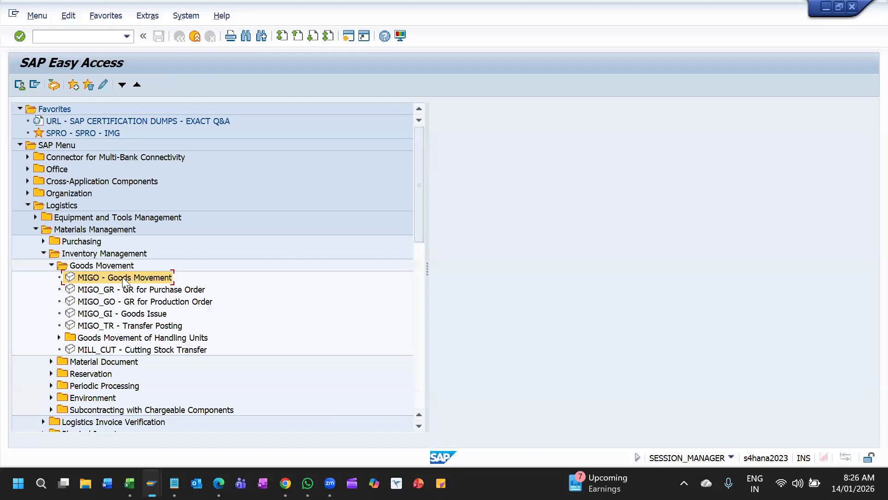
Step: Open MIGO_GO - GR for Production Order, examine its header and item detail views, and return to SAP Easy Access
left_click(109, 288)
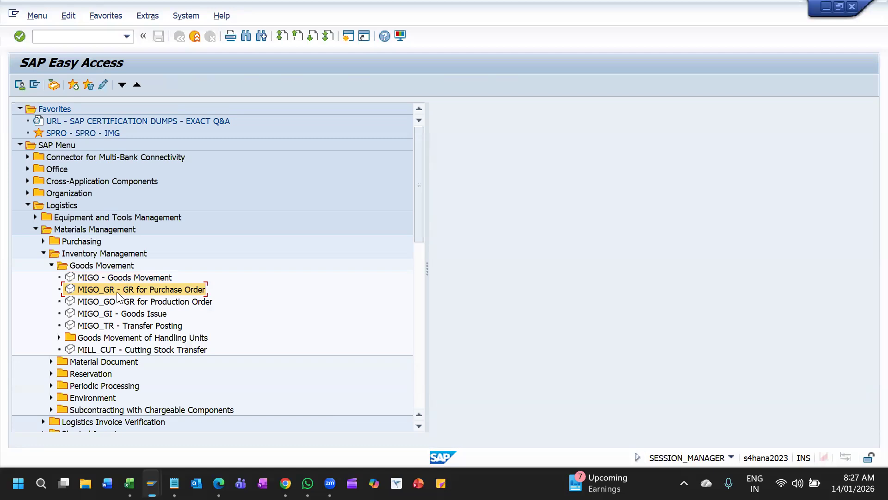
double_click(111, 302)
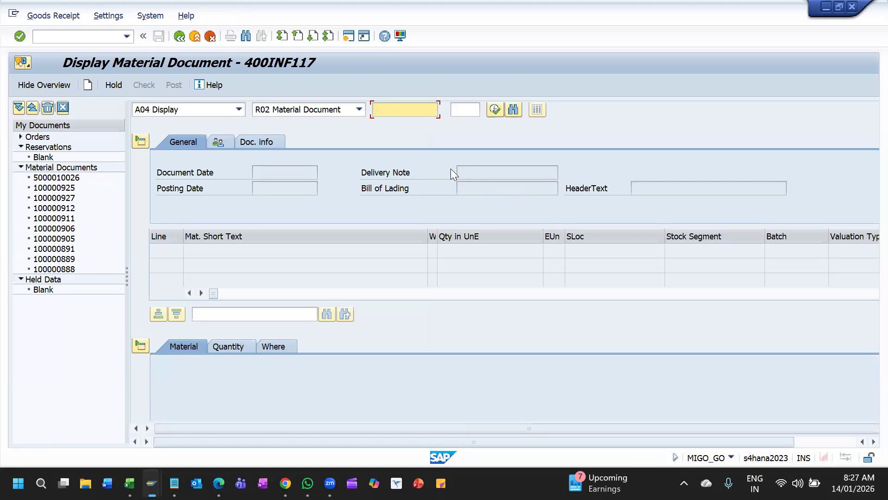
left_click(254, 139)
left_click(215, 143)
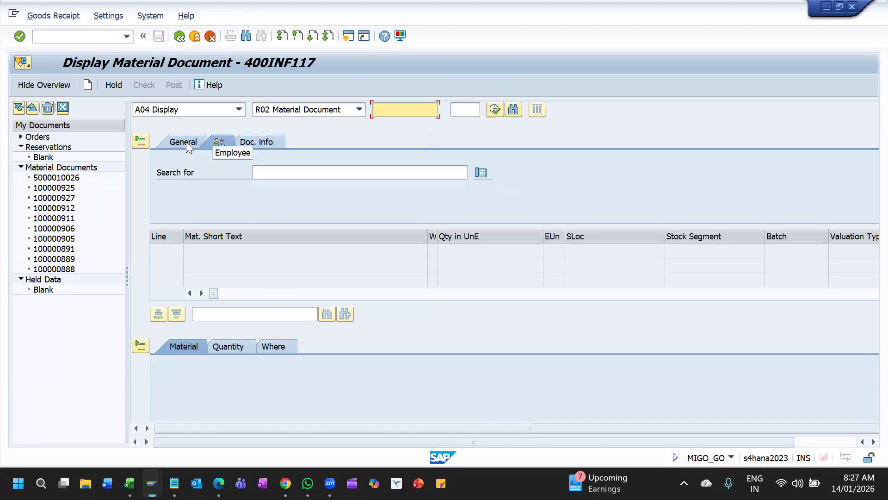
left_click(185, 142)
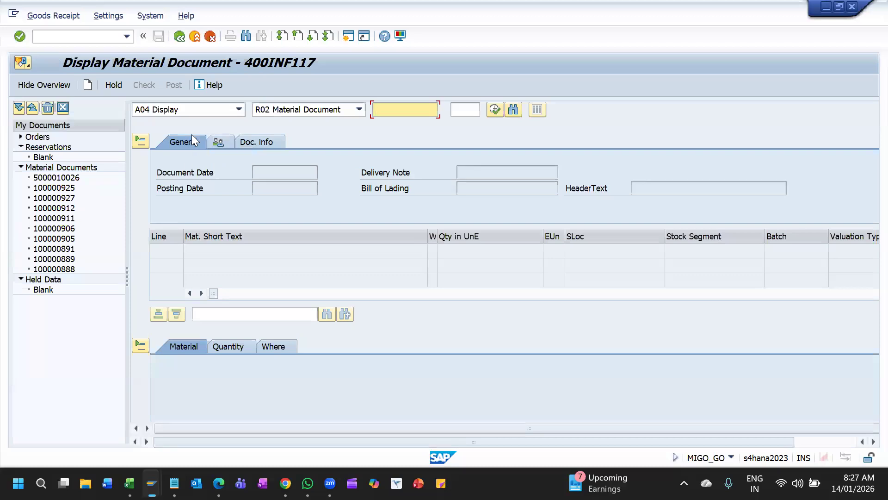
left_click(238, 347)
left_click(180, 40)
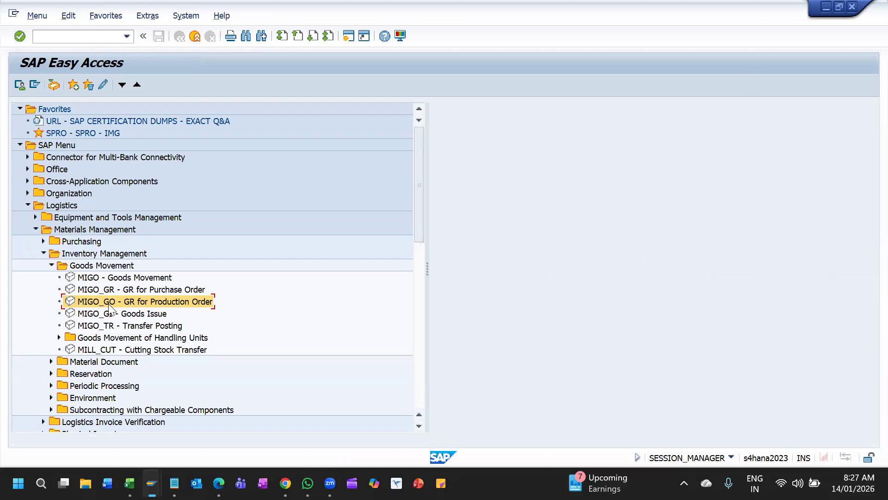
Step: Review the MIGO goods receipt screen and the MIGO_GO material document screen with its action options, returning to SAP Easy Access
double_click(94, 278)
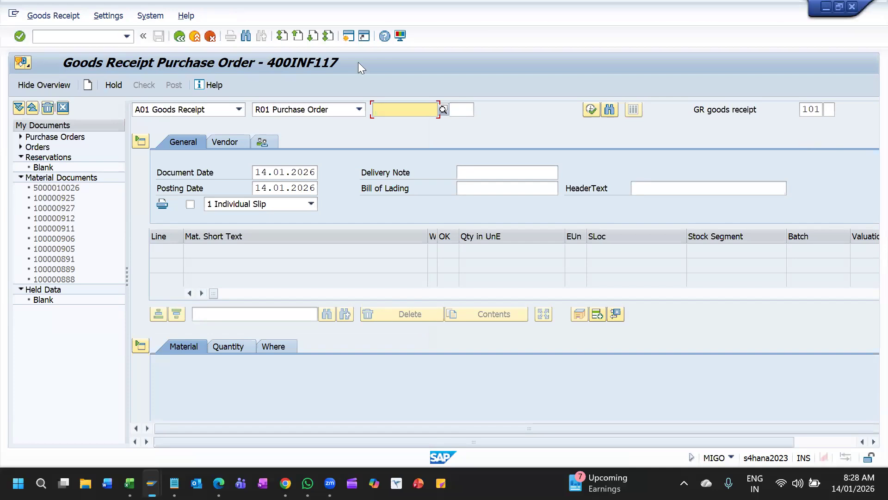
left_click(195, 37)
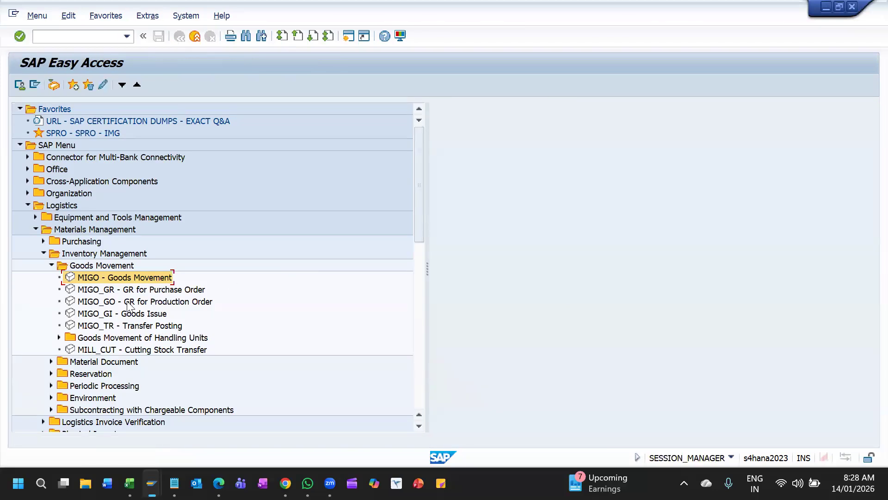
double_click(128, 303)
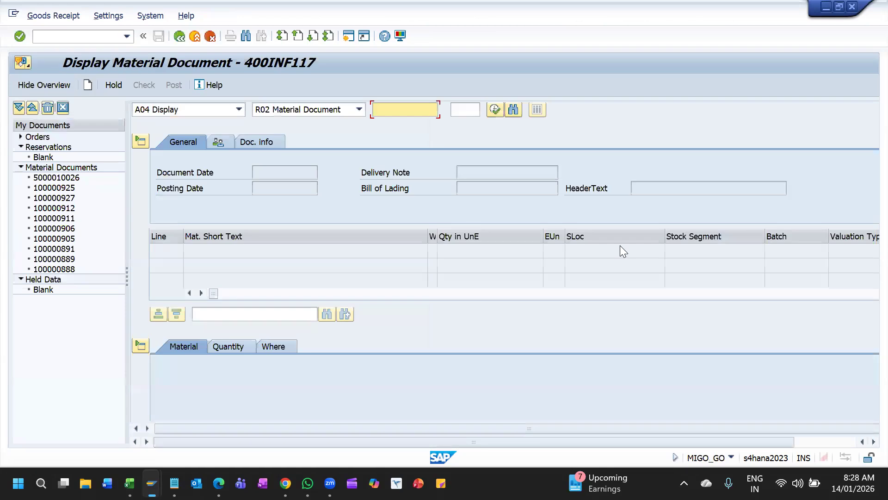
left_click(817, 439)
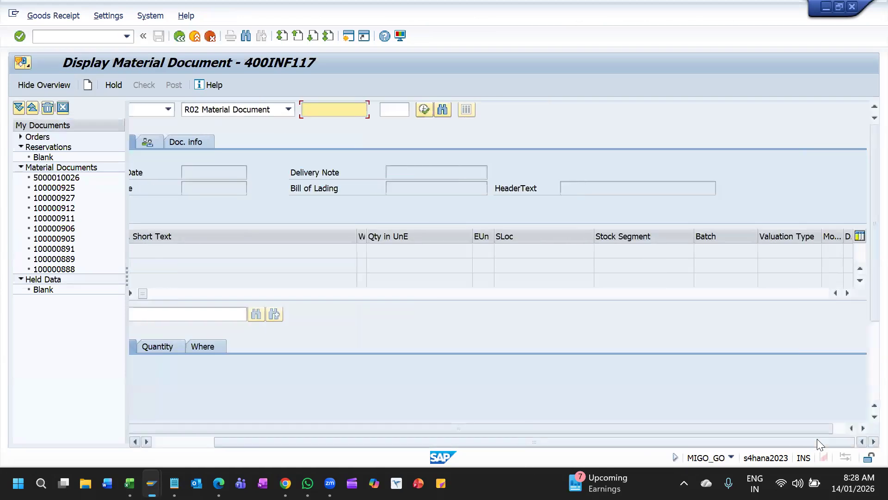
left_click_drag(502, 442, 403, 421)
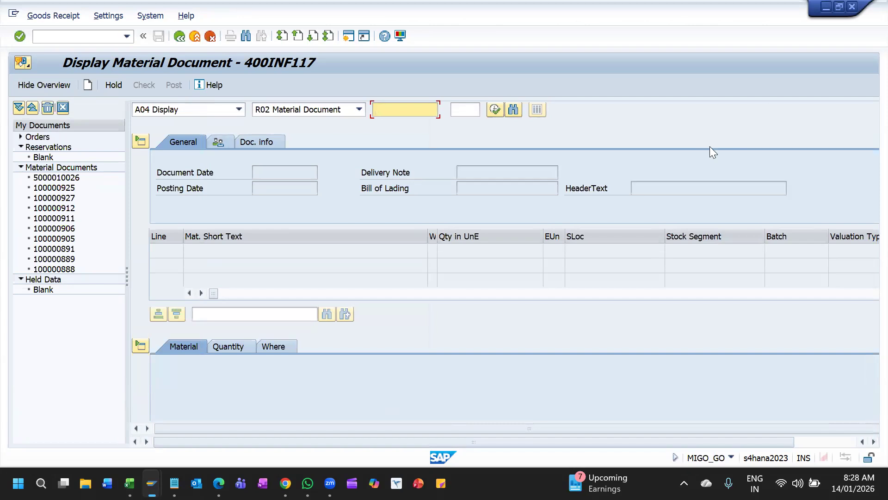
left_click(470, 109)
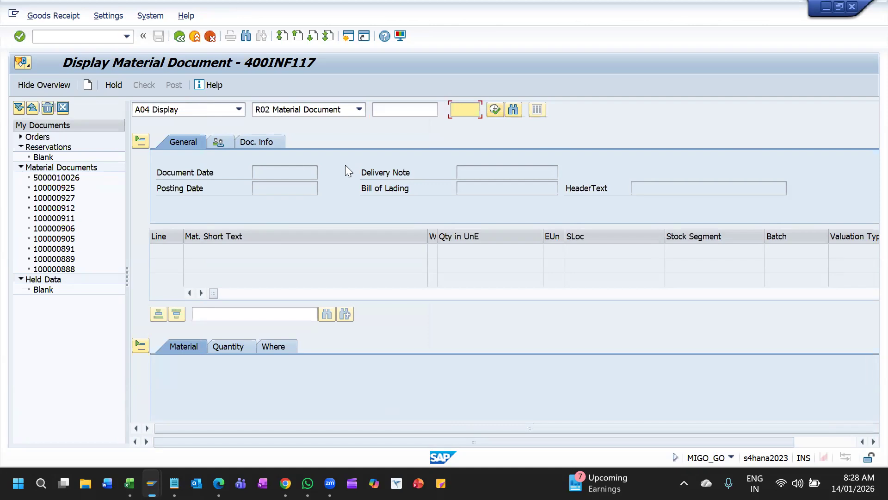
left_click(239, 108)
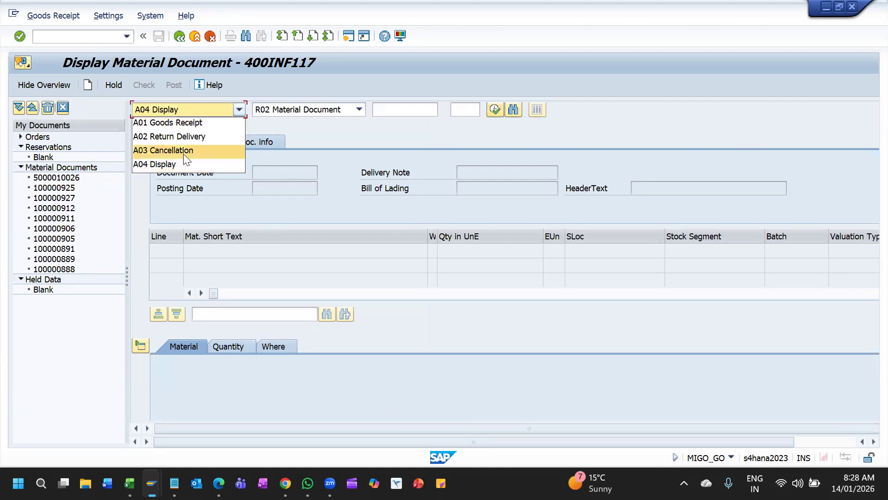
left_click(87, 88)
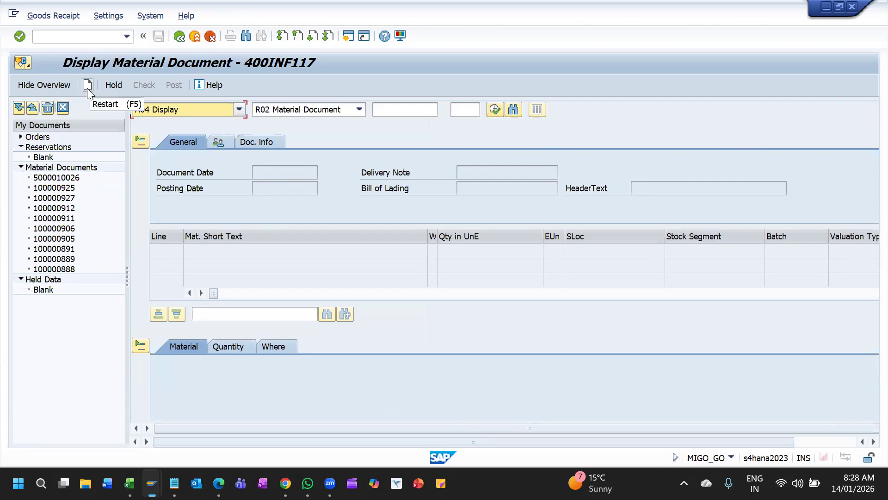
left_click(87, 88)
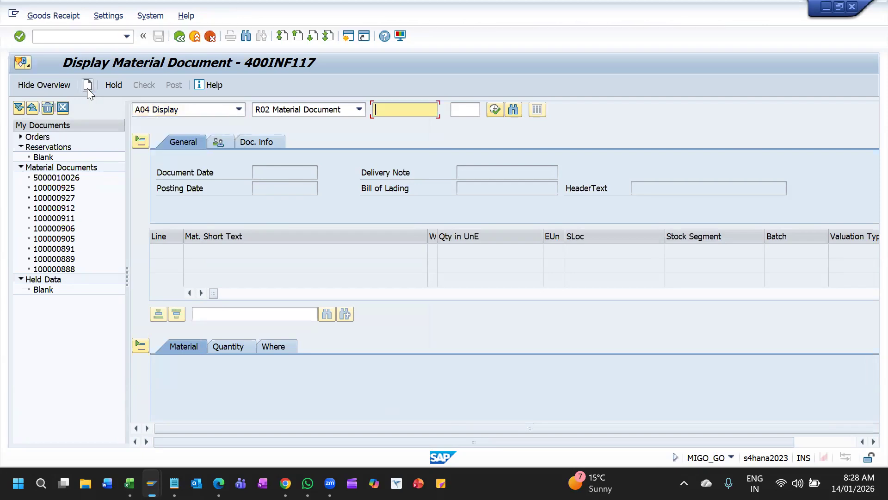
left_click(195, 37)
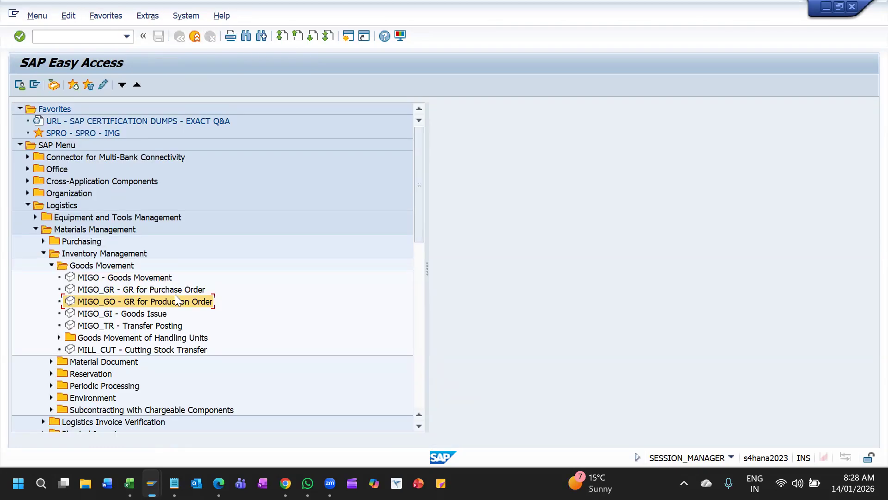
Step: Check the MIGO_GI - Goods Issue screen, then open MIGO - Goods Movement and expand its Purchase Orders list
double_click(122, 313)
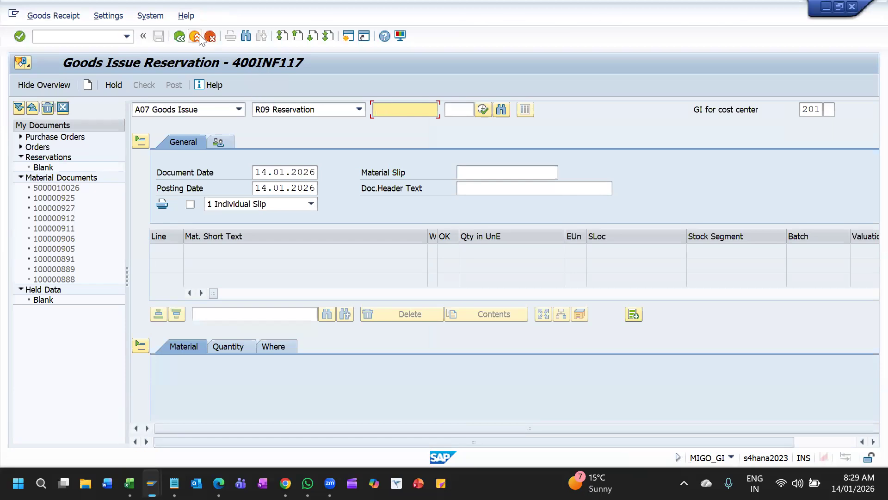
left_click(179, 37)
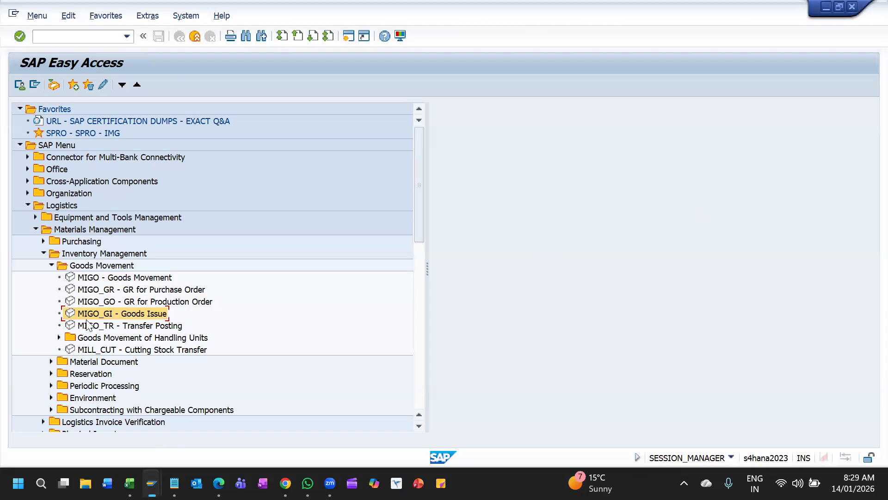
left_click(92, 276)
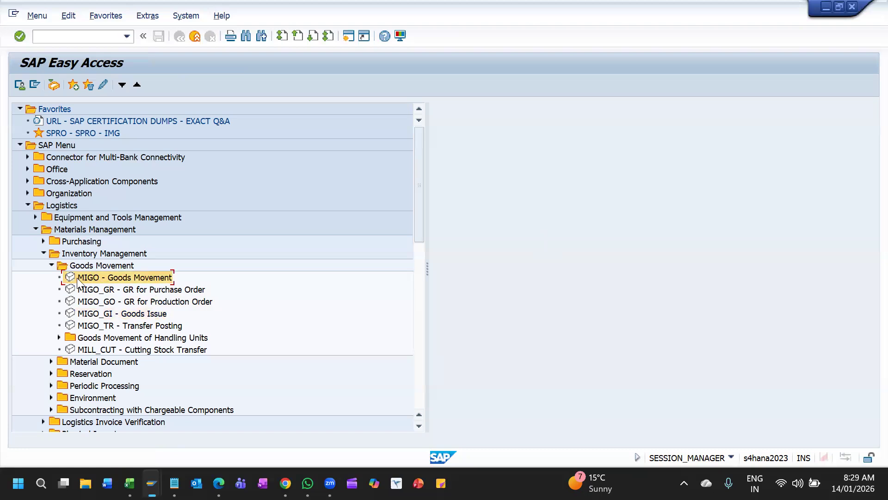
double_click(100, 277)
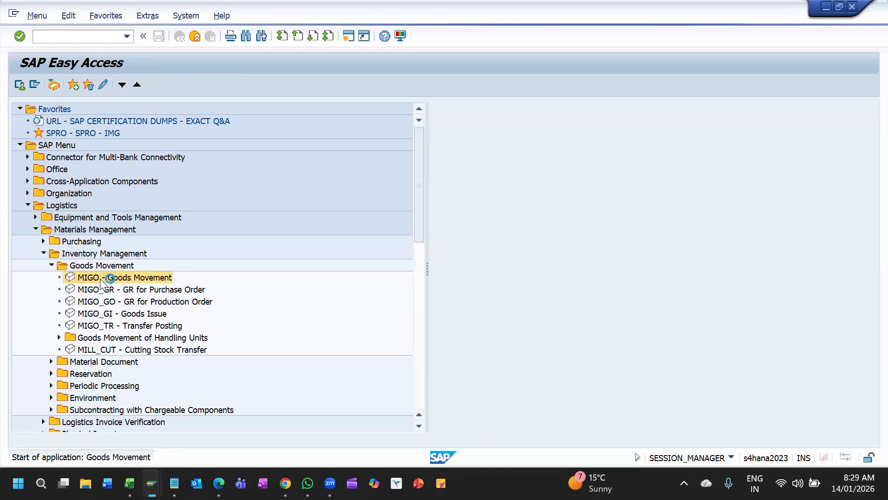
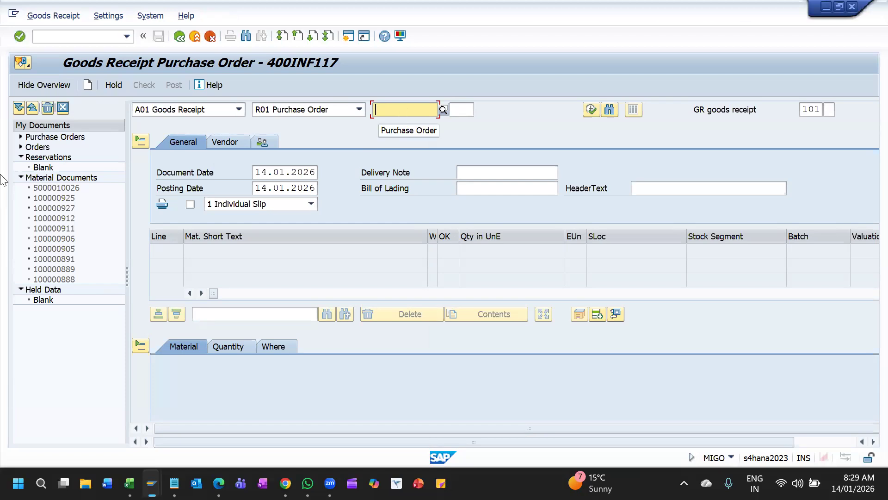
left_click(20, 137)
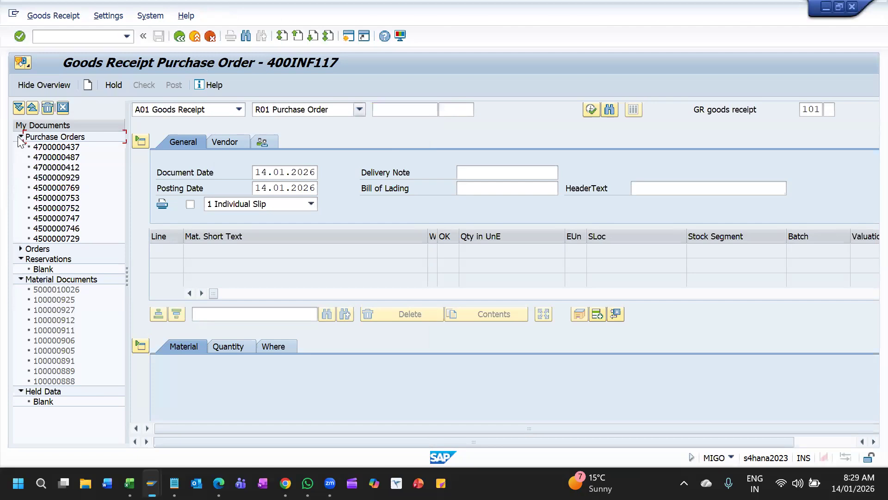
Step: Start transaction ME2A in a new session and try purchasing organization 1TC as a selection value
left_click(349, 38)
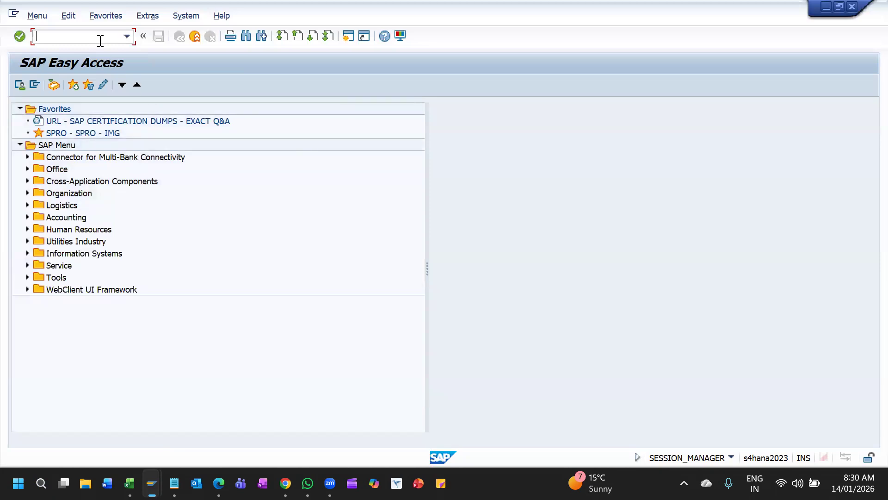
type("ME2A")
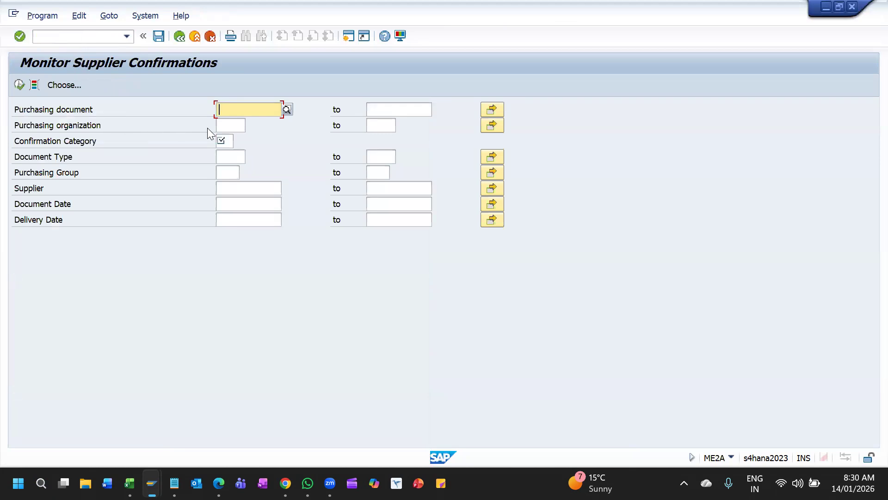
left_click(232, 139)
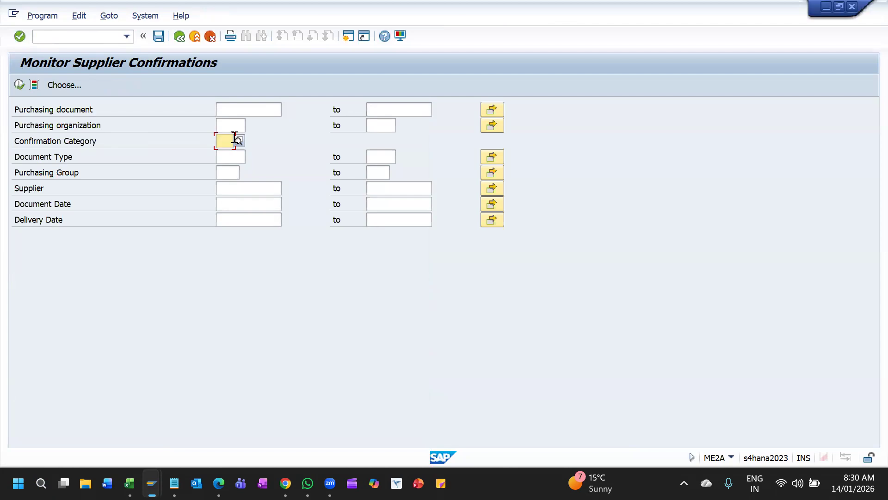
left_click(234, 126)
type("1")
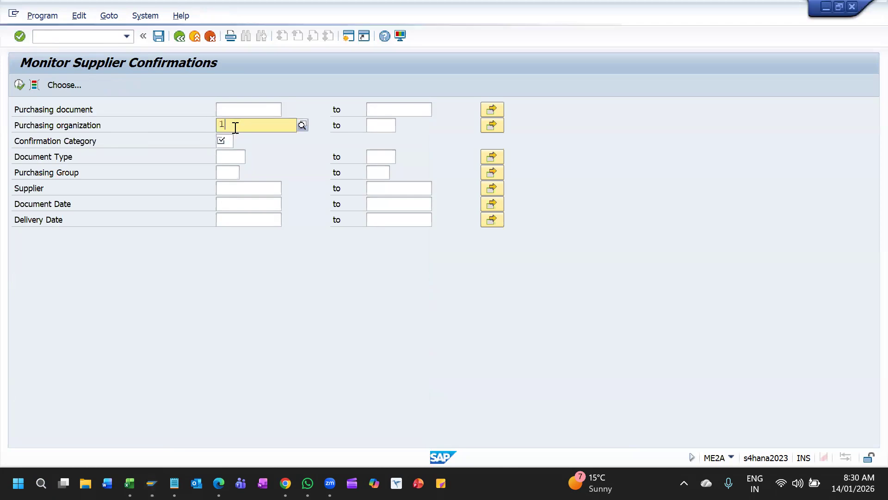
type("TC")
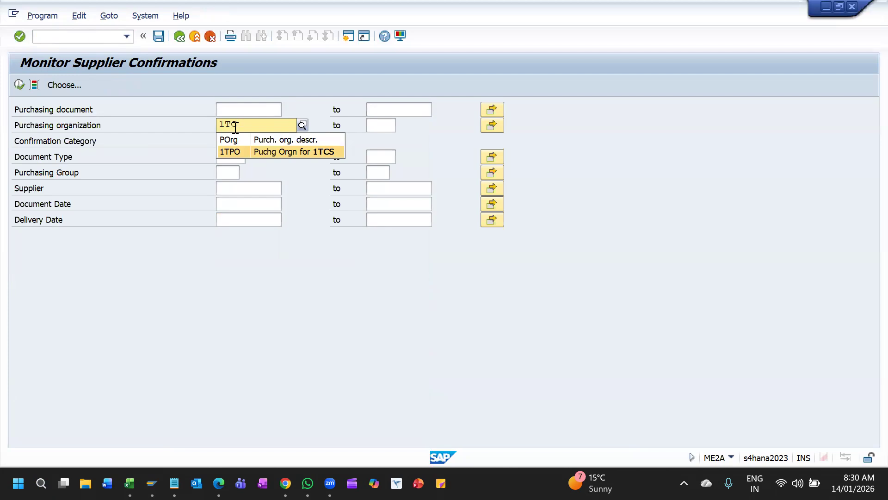
left_click(169, 242)
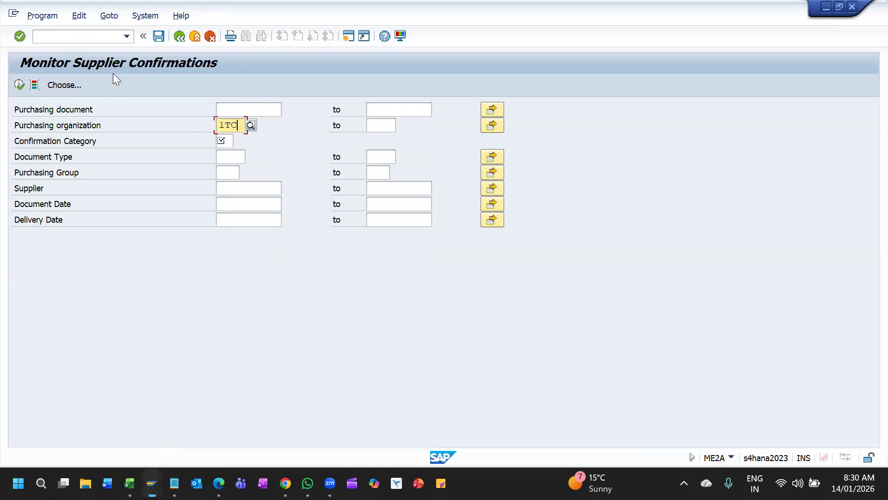
Step: Leave the supplier confirmations selection and open transaction ME2N for purchasing documents per document number
key("F3")
type("ME2A")
key("BackSpace")
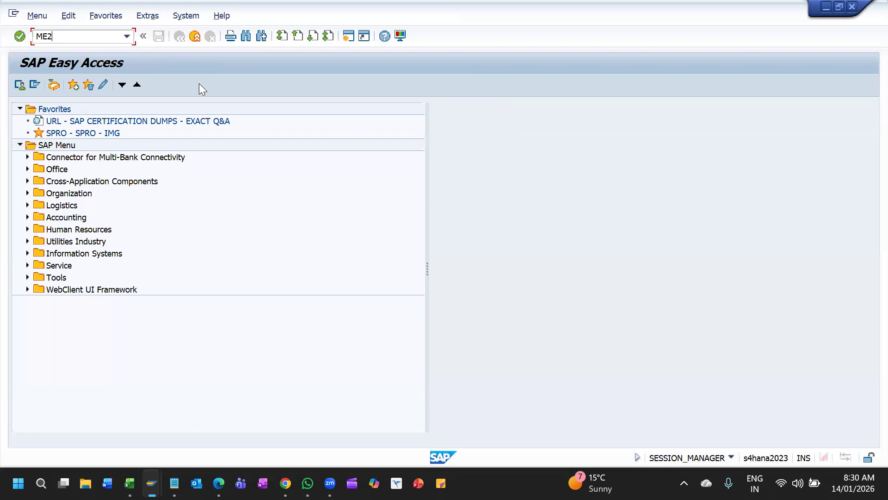
type("N")
key("Return")
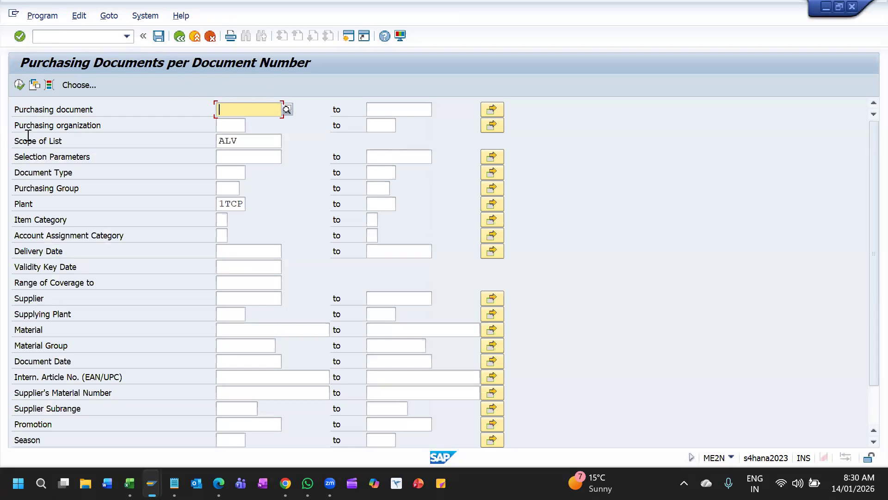
left_click(47, 126)
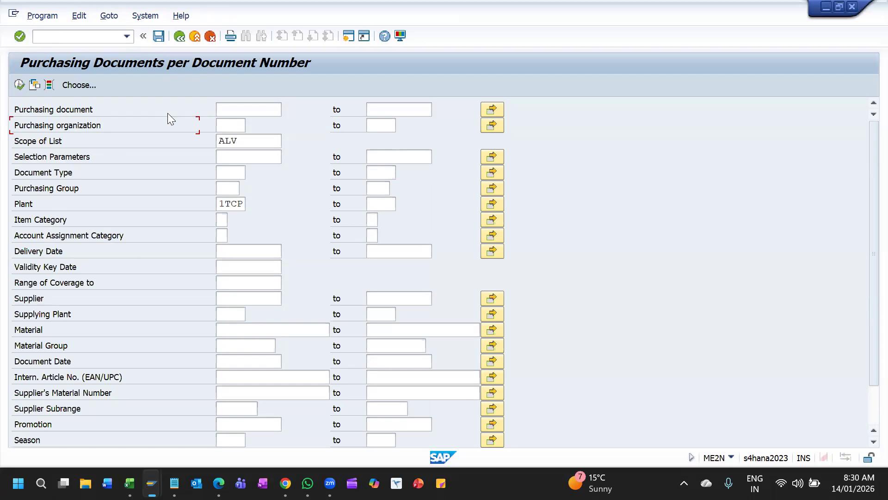
Step: Switch to transaction ME2M, view the purchasing documents for material selection, and return to SAP Easy Access
key("F3")
type("ME2N")
key("BackSpace")
type("M")
key("Return")
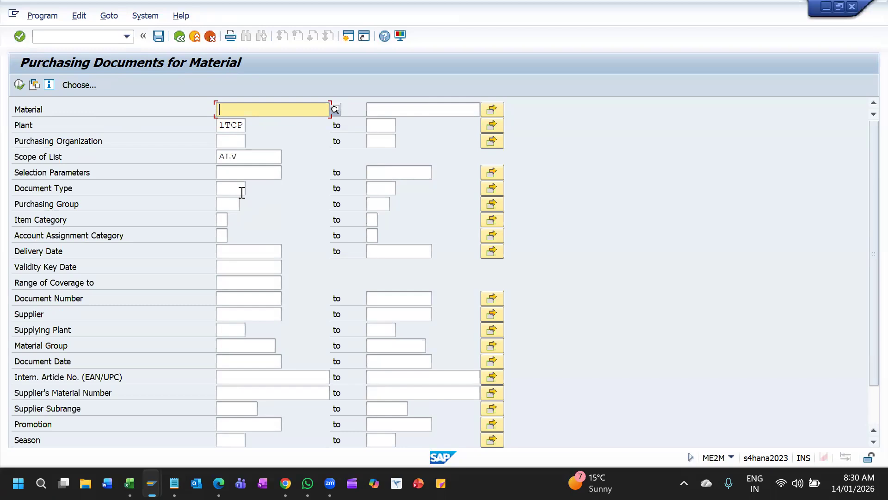
key("F3")
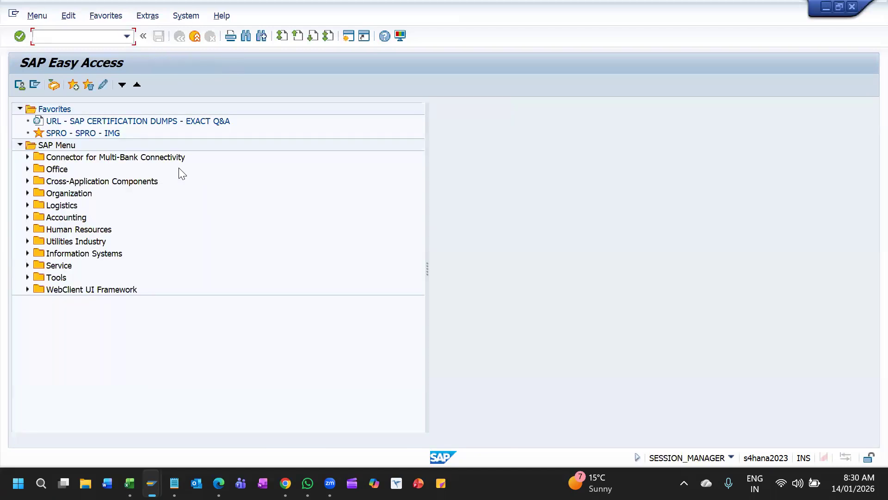
Step: Reopen the ME2N selection for purchasing documents per document number
key("Down")
key("Down")
key("Return")
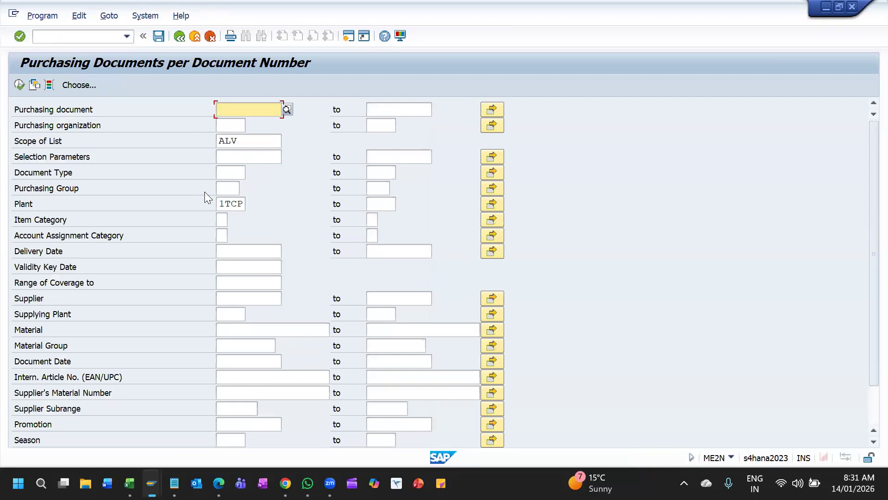
Step: Open another session from the MIGO window and expand Logistics, Materials Management and Purchasing in the SAP menu
left_click(345, 39)
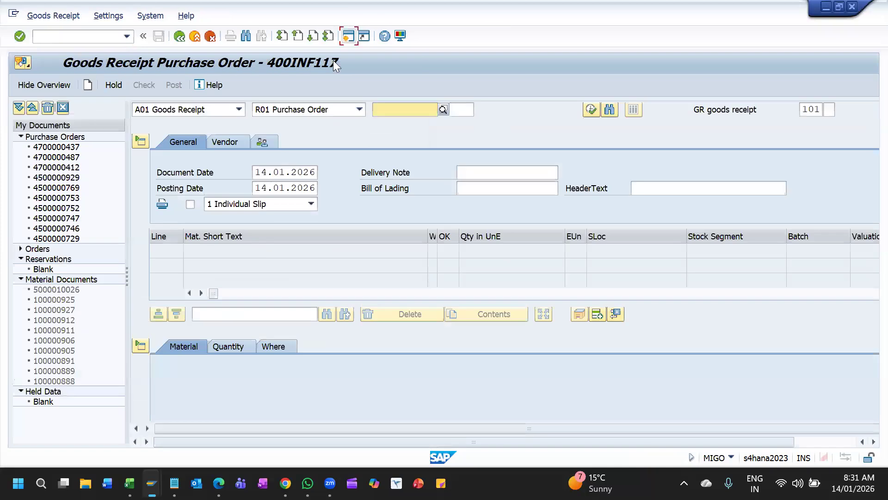
left_click(347, 37)
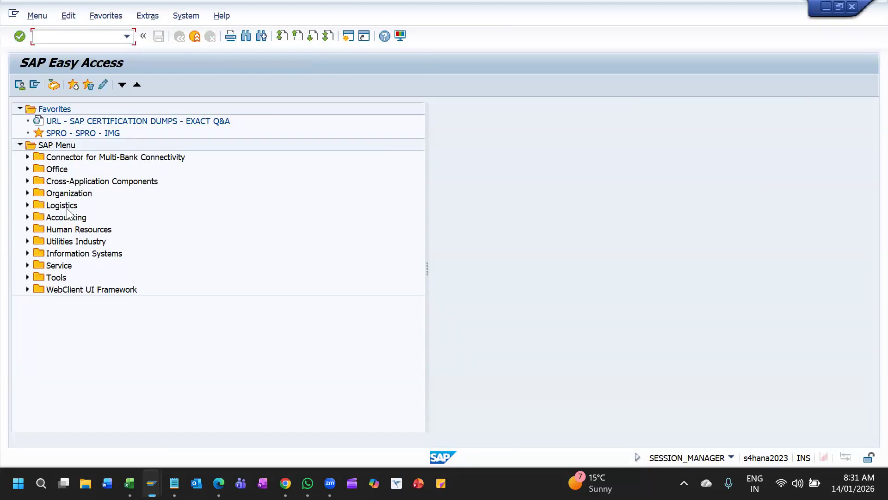
key("Right")
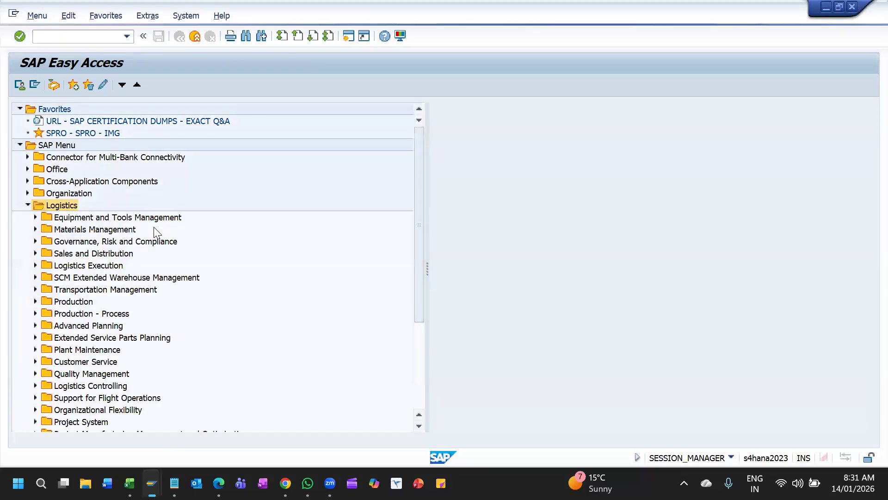
key("Down")
key("Down")
key("Right")
key("Down")
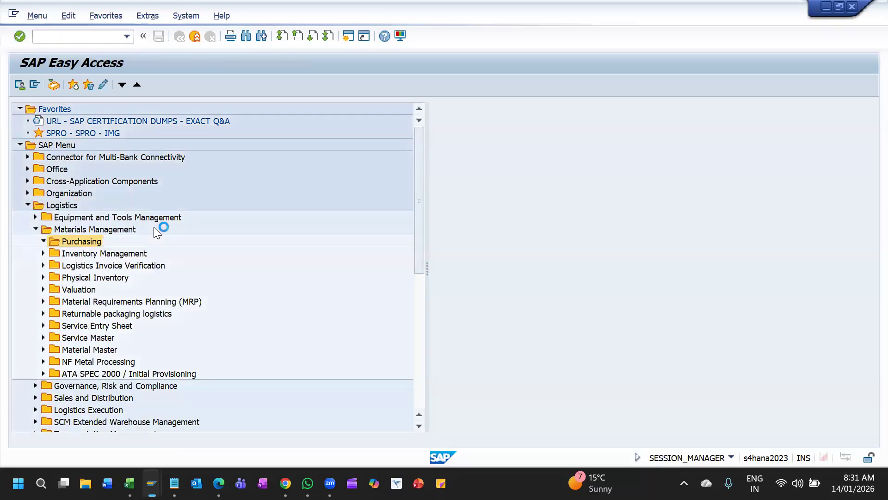
key("Right")
Step: Expand Purchase Order and its Create folder under Purchasing to reach ME21N - Vendor/Supplying Plant Known
key("Down")
key("Down")
key("Up")
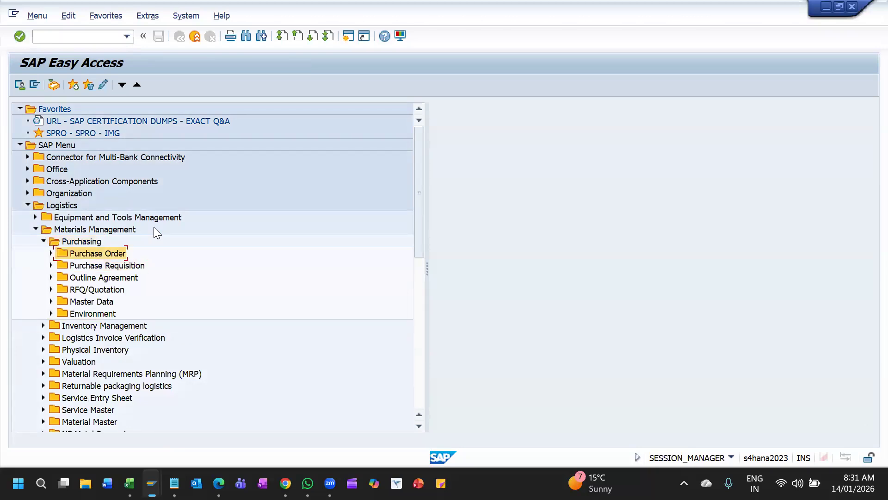
key("Right")
key("Down")
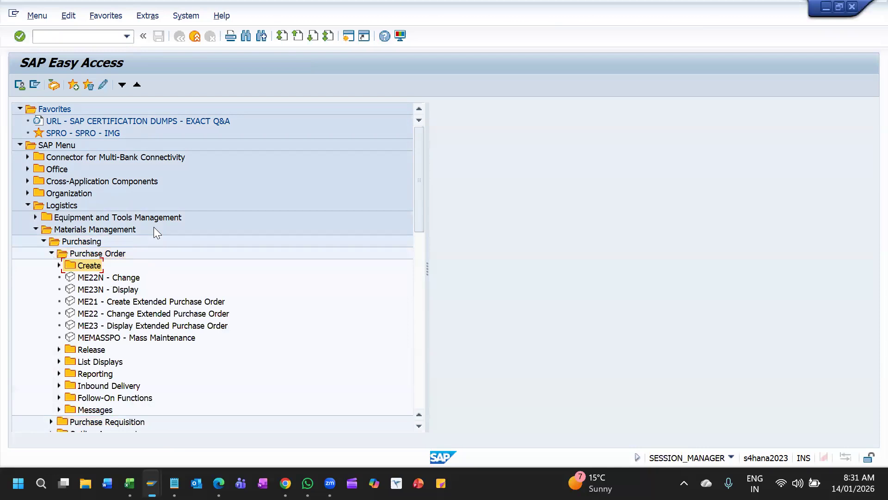
key("Right")
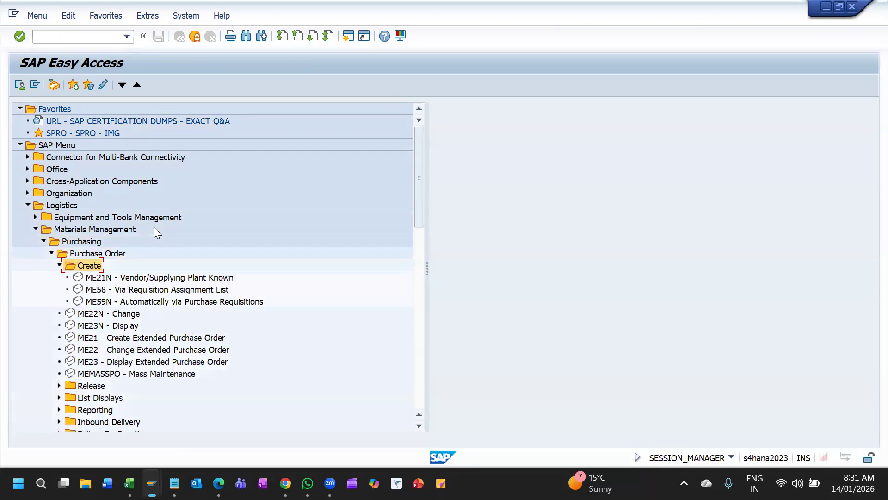
Step: Examine the ME21N, ME23N, ME21 and ME23 entries for creating and displaying purchase orders
key("Down")
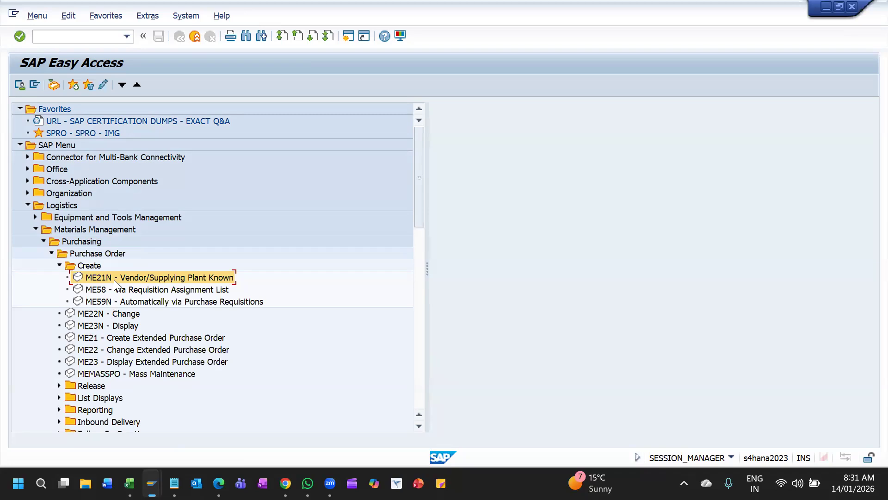
left_click(101, 326)
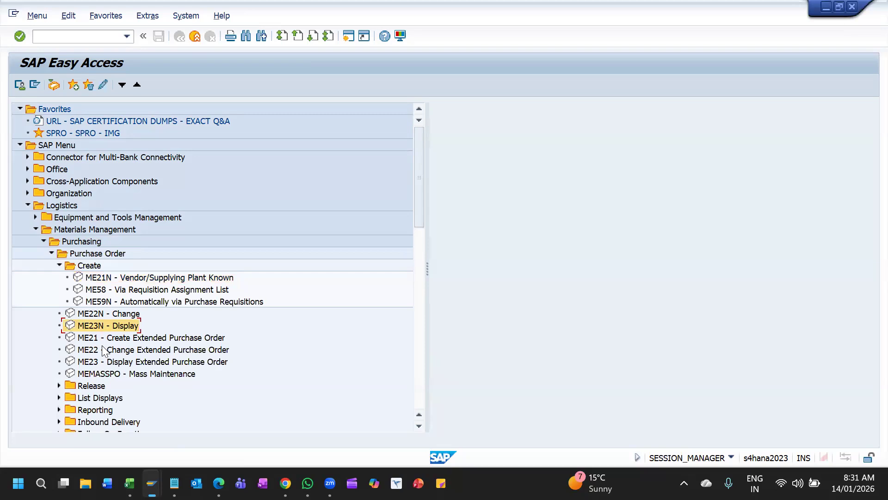
key("Down")
key("Down")
key("Down")
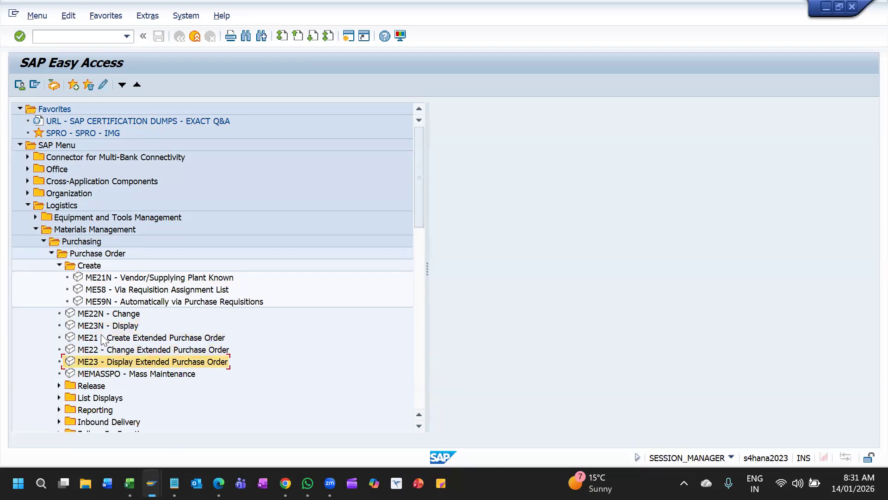
left_click(113, 279)
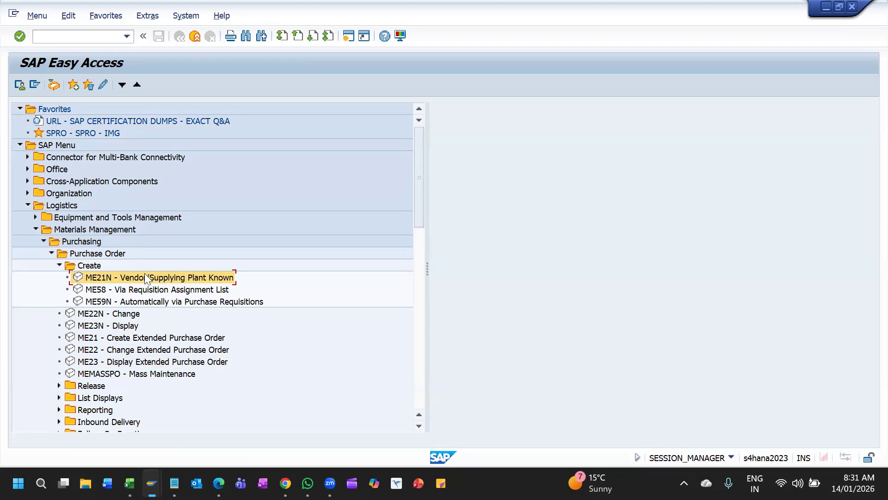
left_click(127, 342)
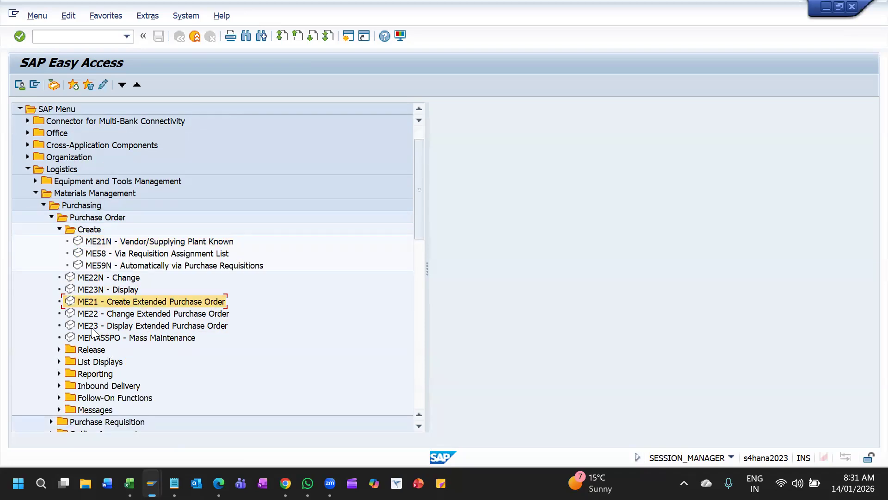
Step: Expand List Displays under Purchase Order and go through the ME2L, ME2M, ME2C and ME2N report entries
scroll(91, 331, "down", 1)
left_click(59, 349)
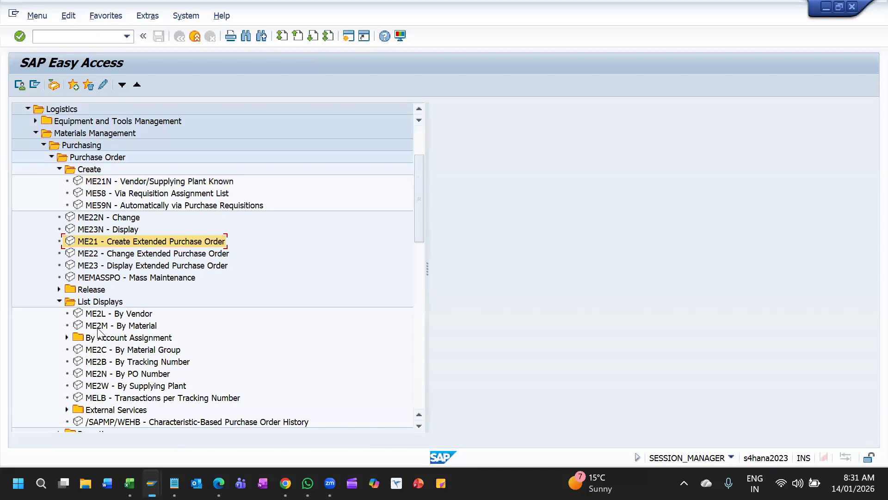
left_click(96, 314)
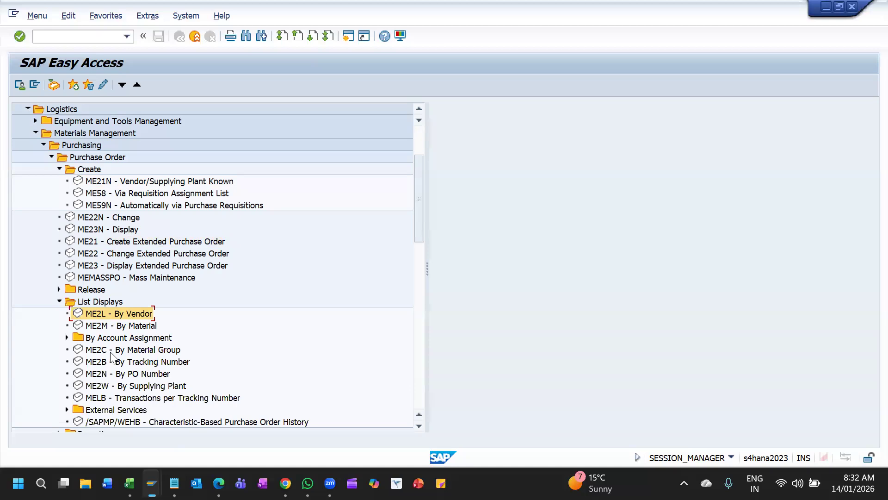
left_click(128, 326)
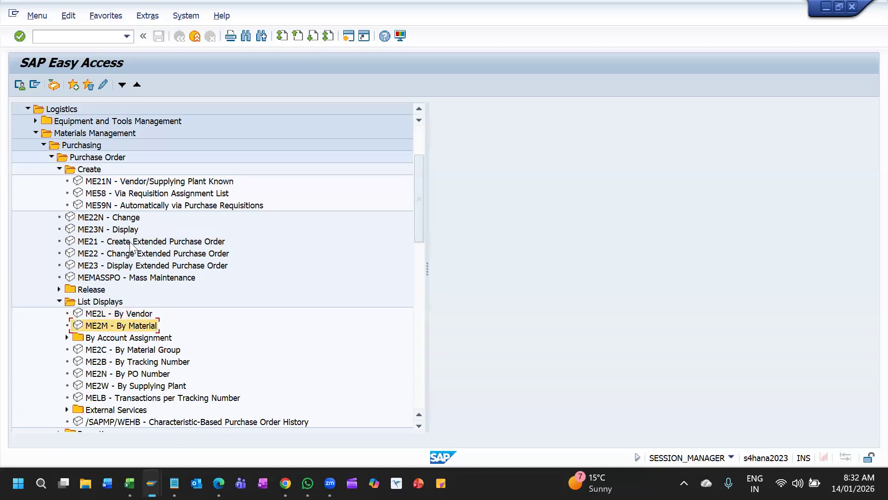
left_click(121, 350)
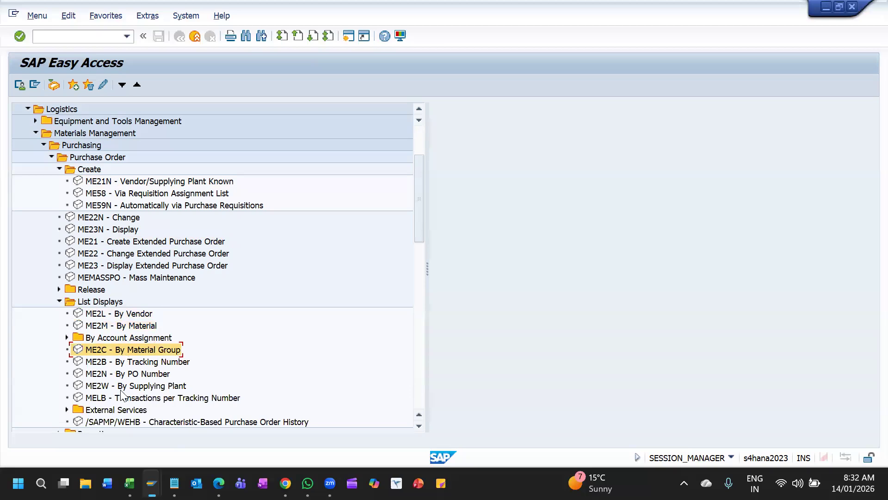
left_click(144, 375)
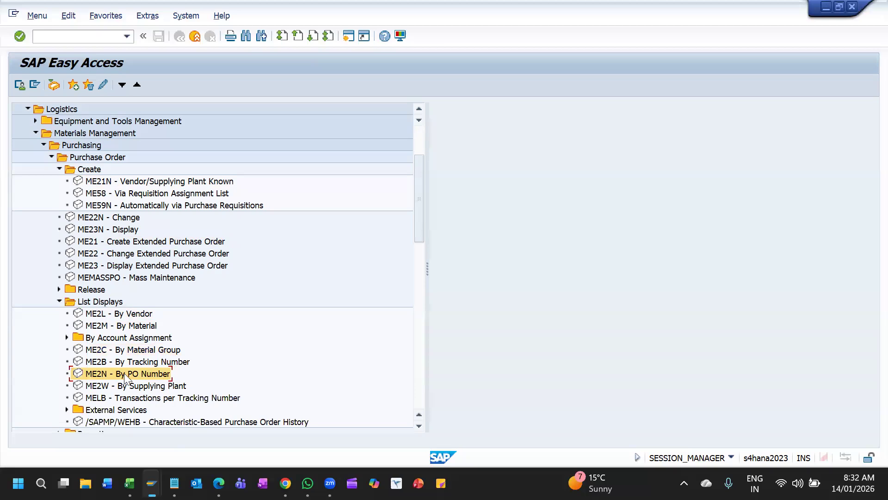
Step: View the selection screen of ME2N - By PO Number, return to the SAP menu and bring up the ME2N selection again
double_click(143, 375)
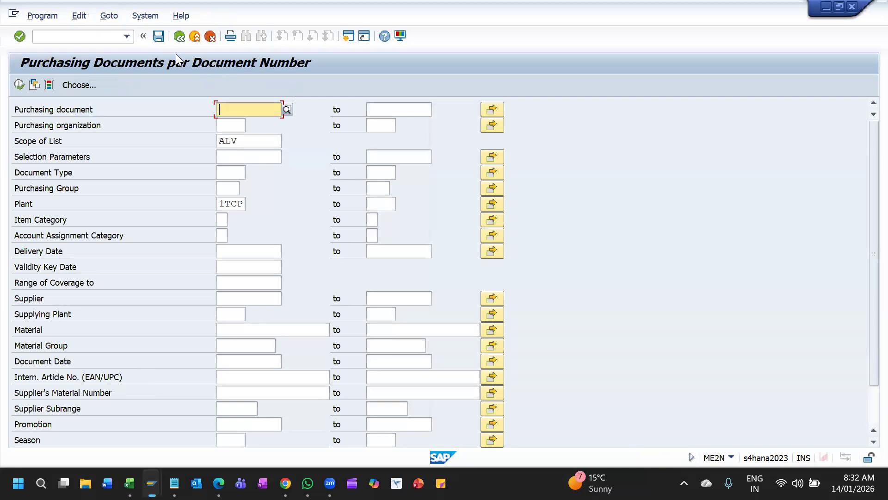
left_click(179, 37)
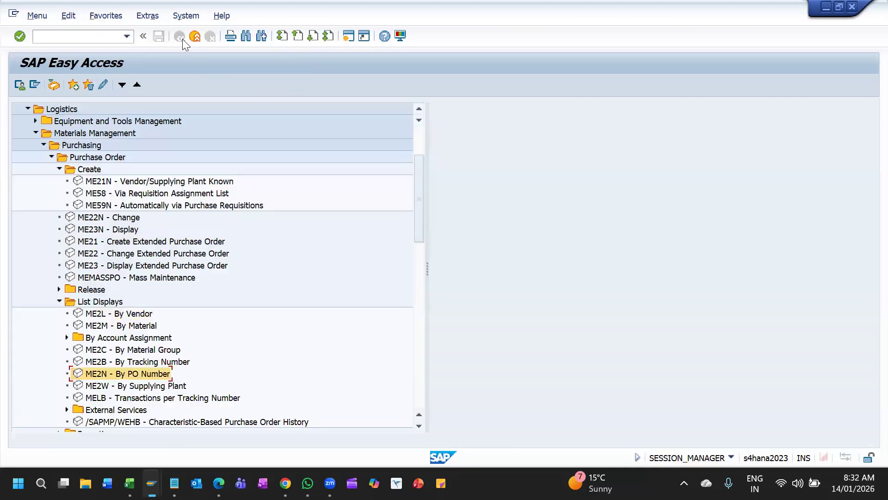
key("Return")
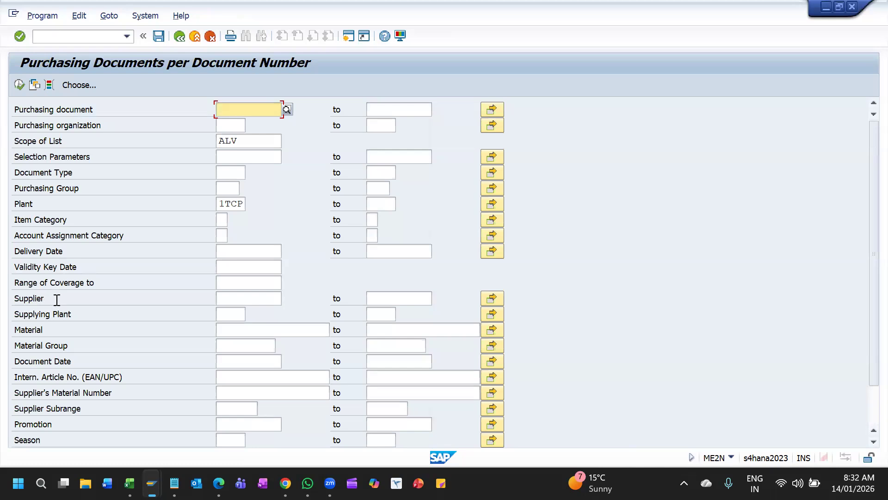
Step: Try to open another session from the ME2N selection screen
left_click(233, 312)
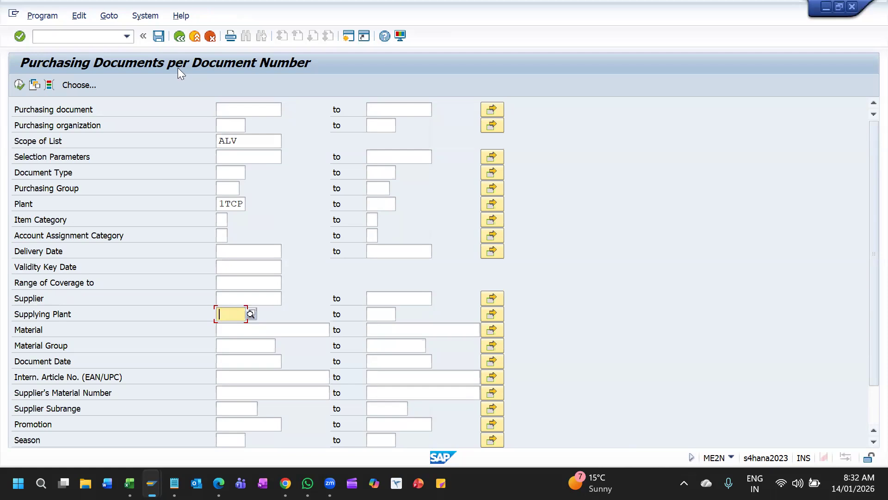
left_click(348, 36)
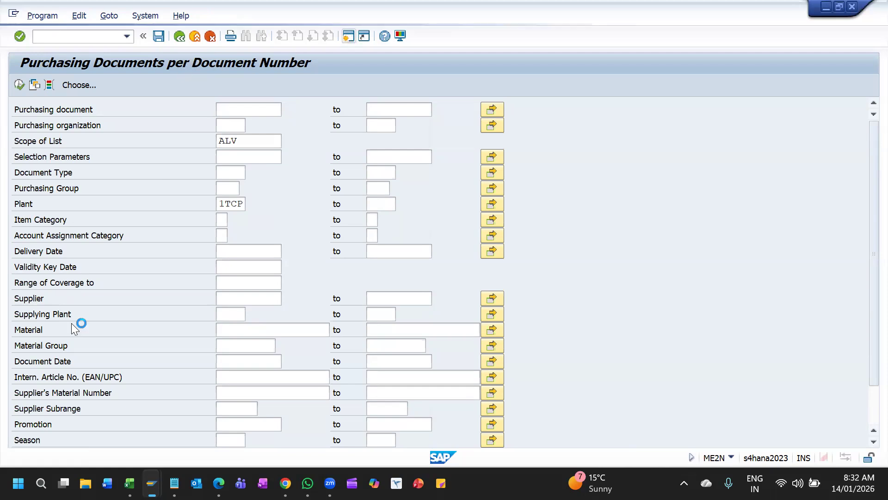
key("Return")
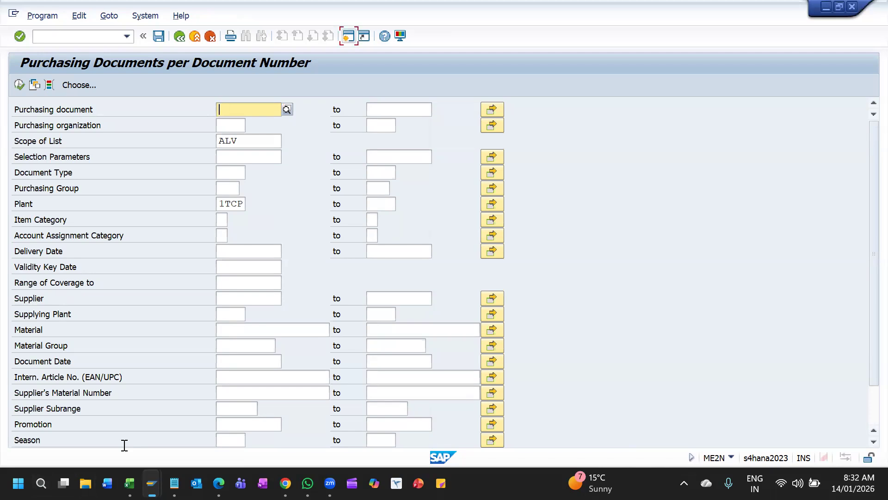
Step: Switch to the SAP Easy Access session and open the ME2L - By Vendor selection for purchasing documents per supplier
left_click(151, 481)
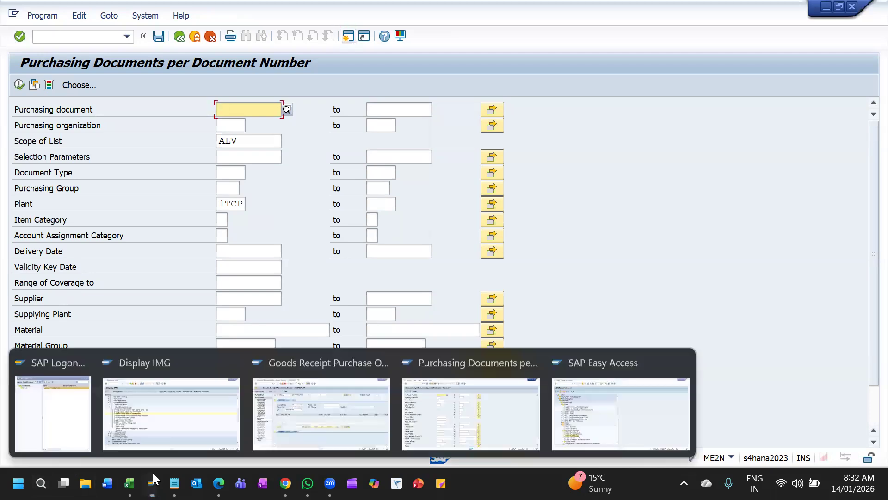
left_click(578, 440)
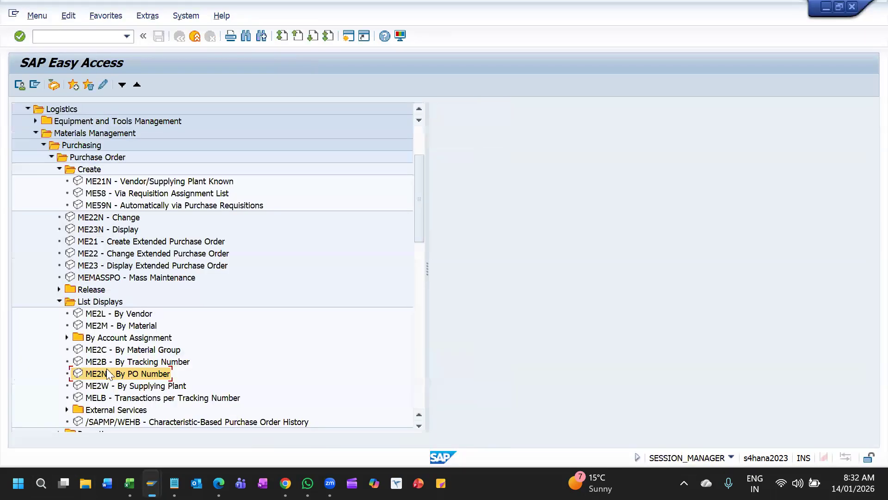
double_click(124, 313)
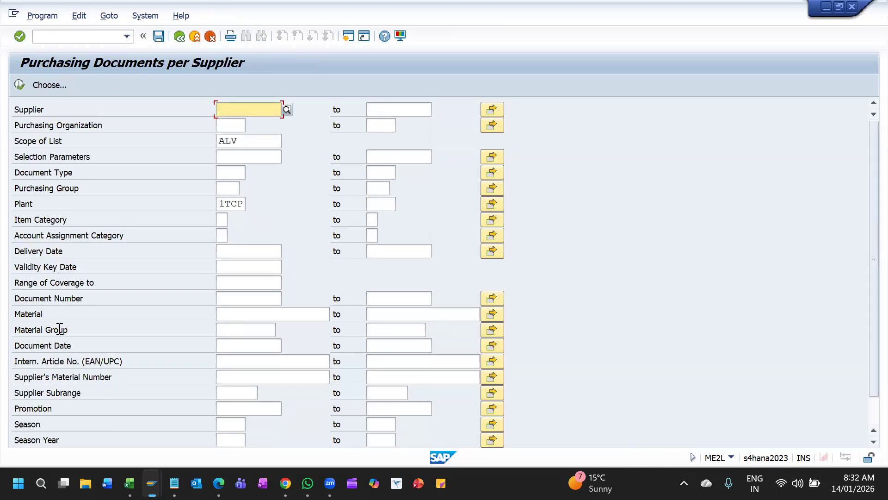
left_click(56, 111)
Step: Return to the ME2N session and run the purchasing documents list for plant 1TCP
key("alt+Tab")
left_click(119, 113)
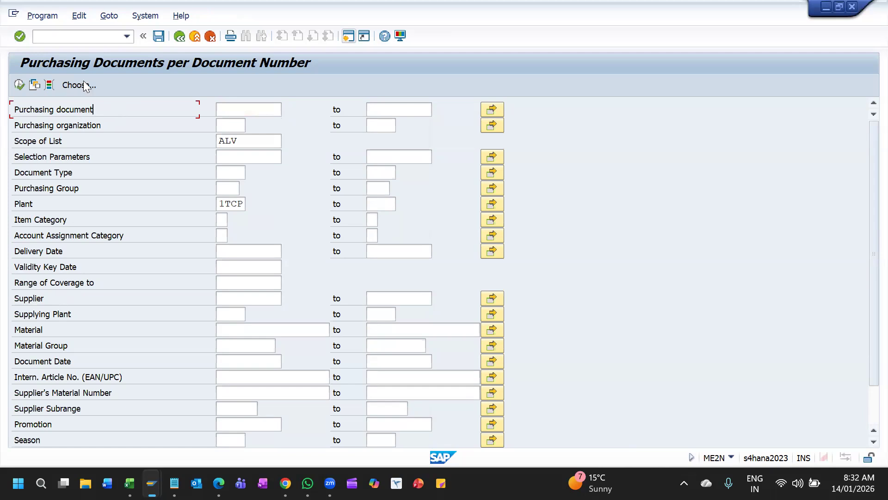
left_click(19, 84)
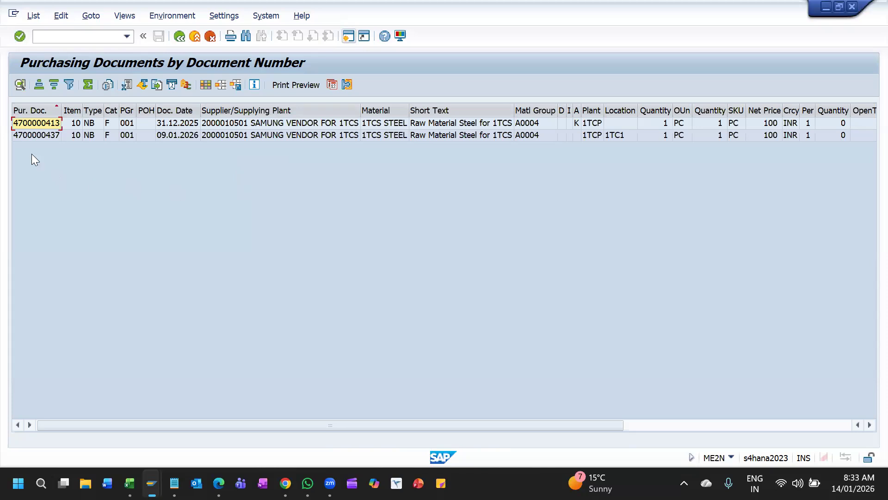
Step: Copy the number of the purchase order dated 09.01.2026 and load it into the MIGO goods receipt for purchase order
left_click(47, 135)
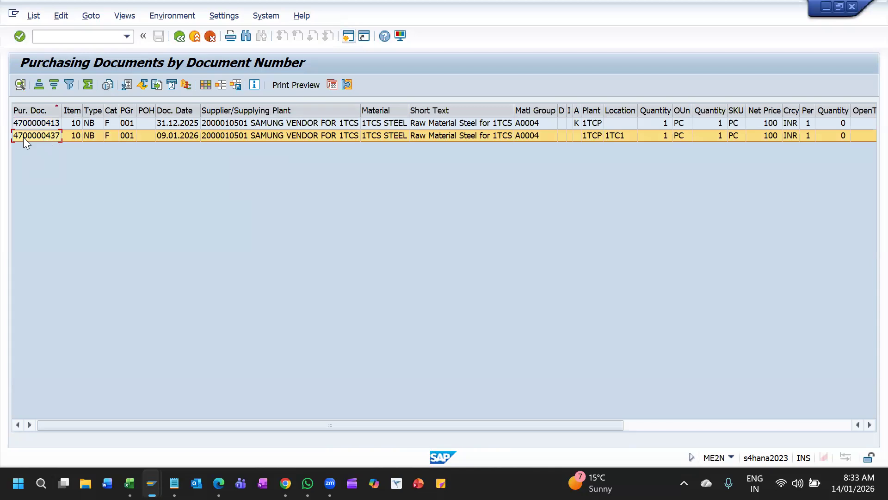
left_click(58, 136)
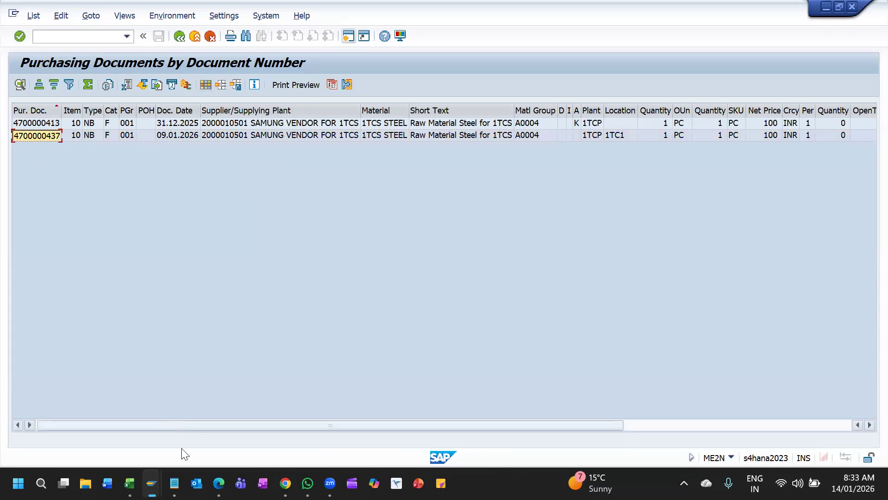
left_click(152, 483)
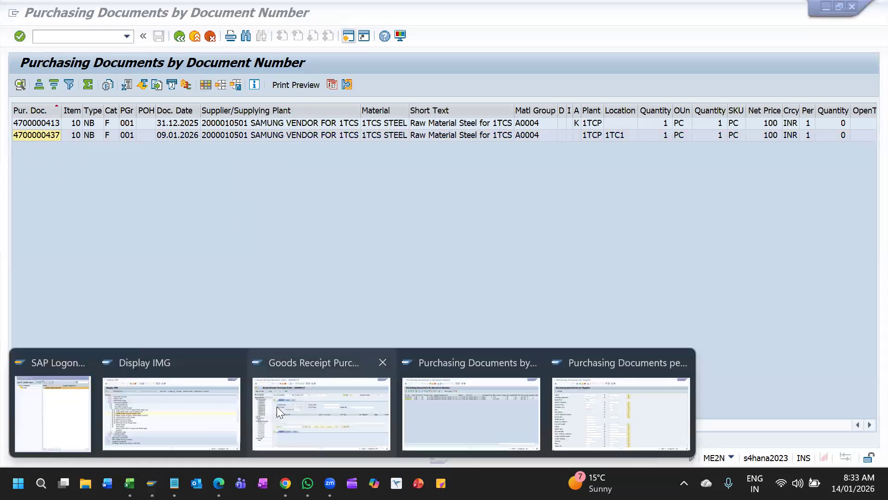
left_click(276, 406)
key("ctrl+v")
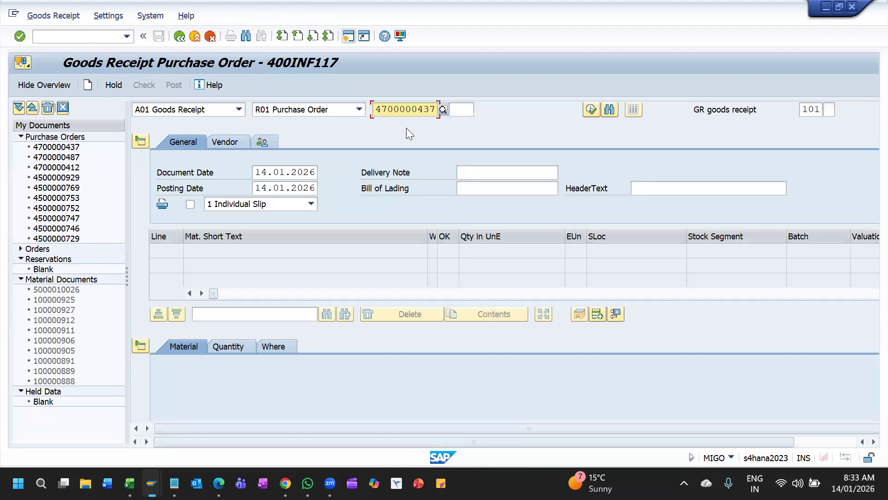
key("Return")
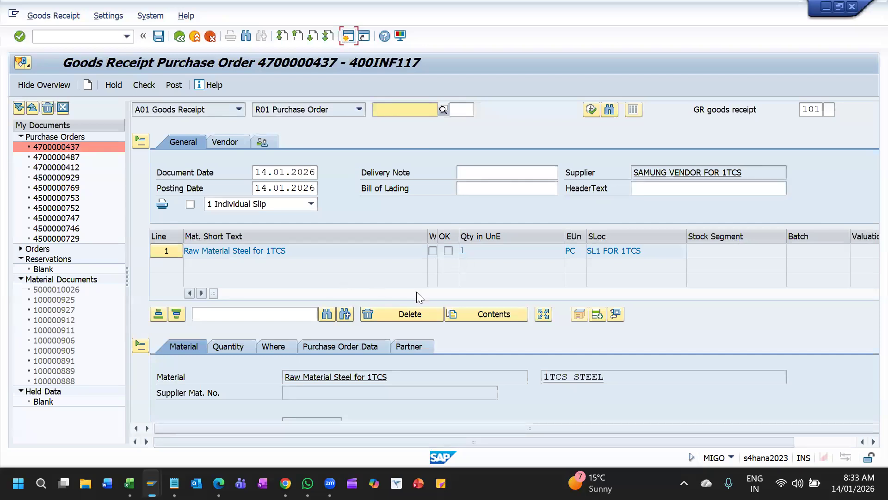
Step: Mark line 1, Raw Material Steel for 1TCS, as Item OK in the goods receipt's item details
scroll(513, 344, "down", 5)
scroll(169, 452, "right", 2)
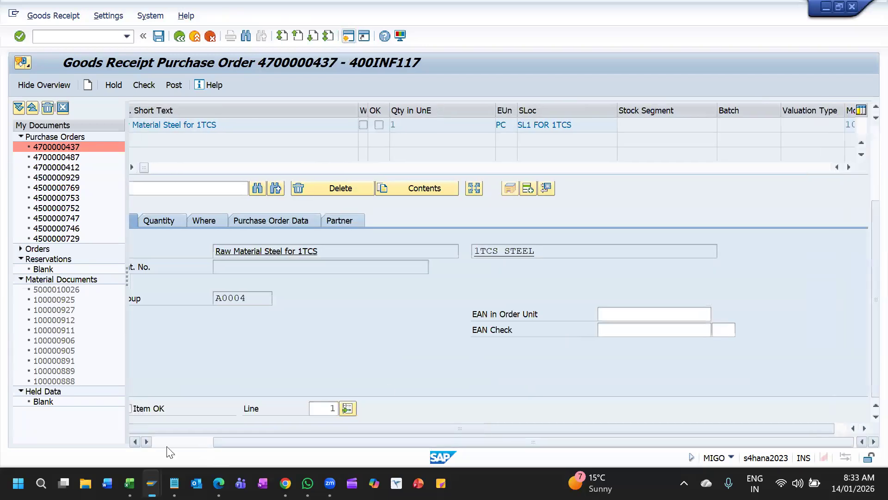
scroll(169, 452, "up", 2)
scroll(225, 390, "left", 2)
scroll(225, 390, "down", 3)
scroll(224, 391, "right", 2)
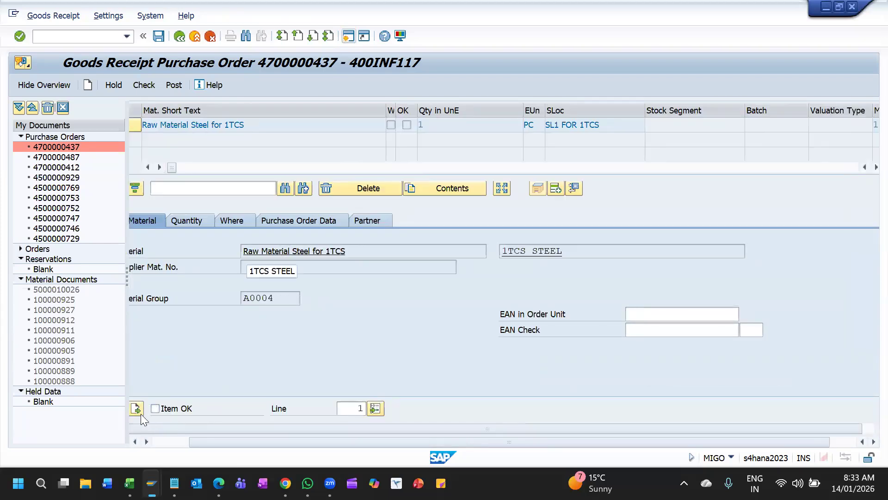
left_click(155, 408)
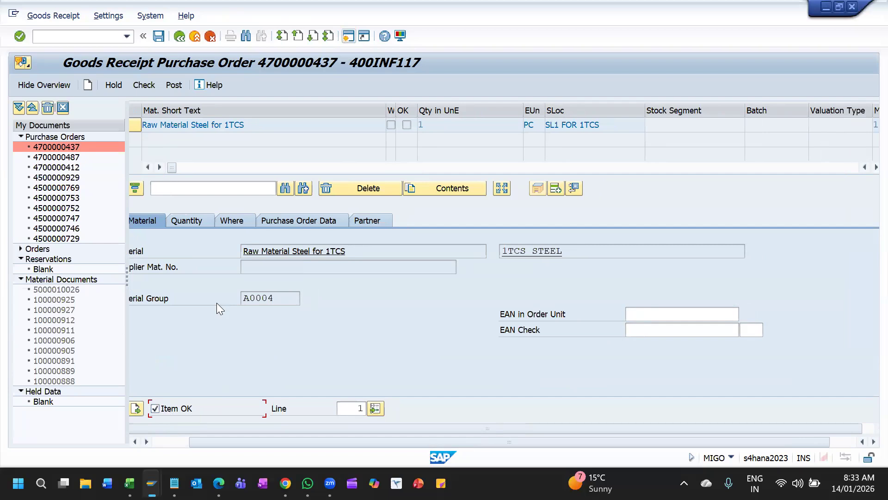
Step: Examine the goods receipt item's quantity, material and purchase order data
left_click(212, 351)
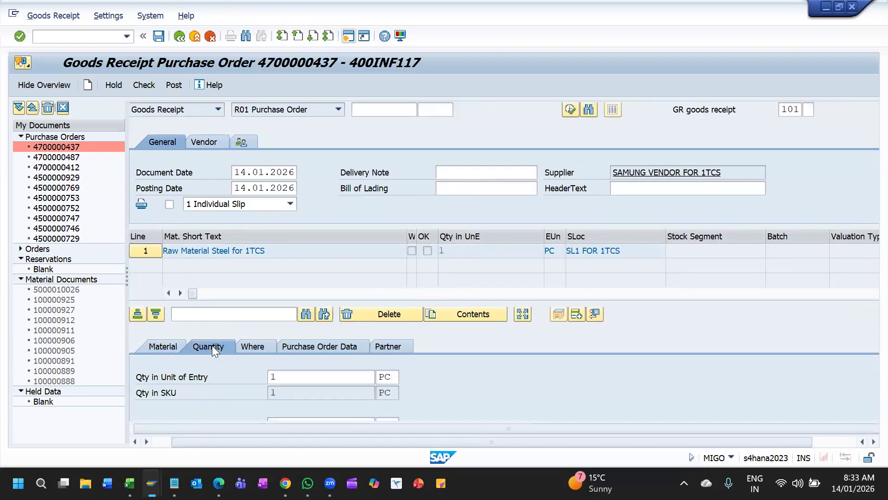
left_click(169, 353)
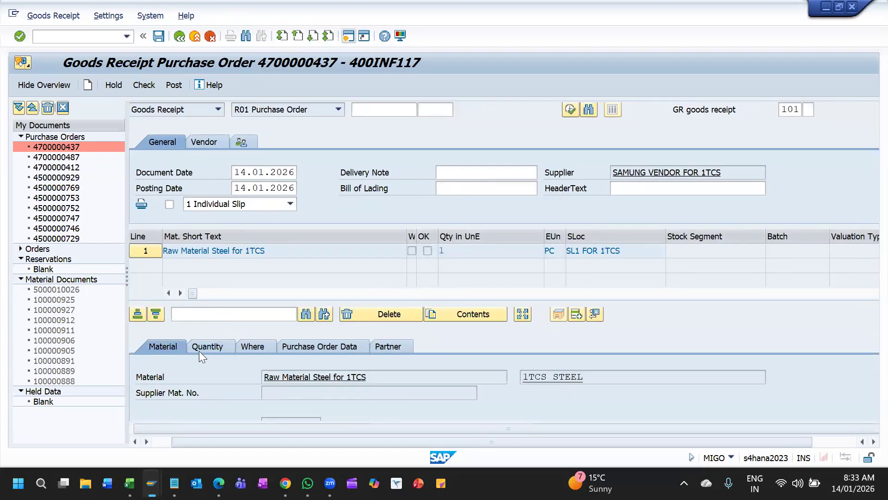
left_click(301, 347)
scroll(293, 352, "down", 3)
scroll(294, 352, "right", 1)
scroll(294, 351, "up", 2)
scroll(290, 356, "down", 3)
scroll(289, 355, "up", 3)
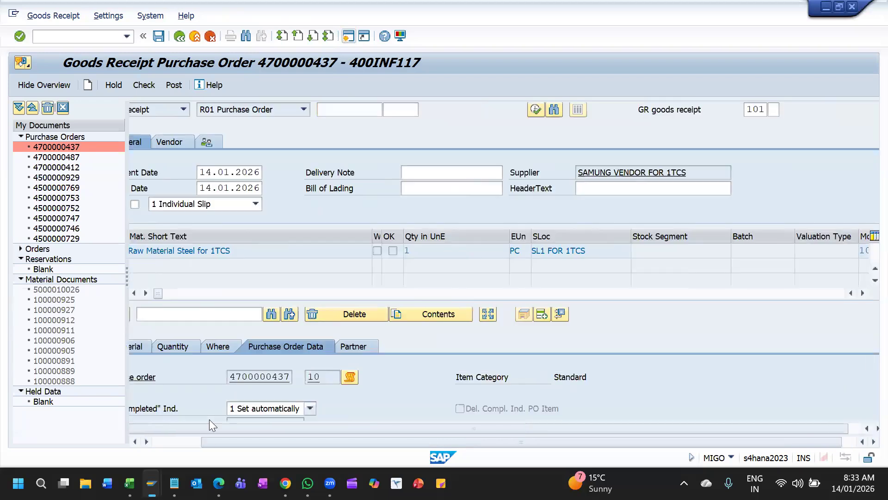
Step: Run the document check on the goods receipt for the purchase order
left_click(180, 441)
scroll(221, 417, "down", 3)
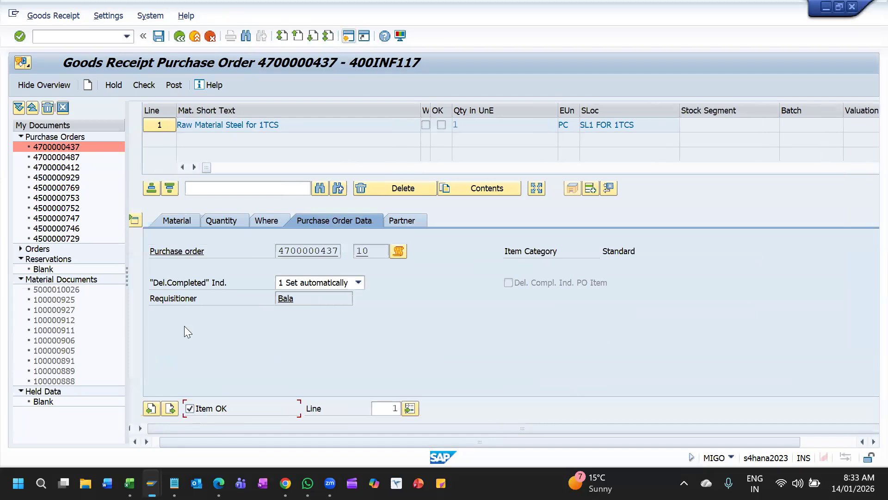
scroll(180, 210, "up", 3)
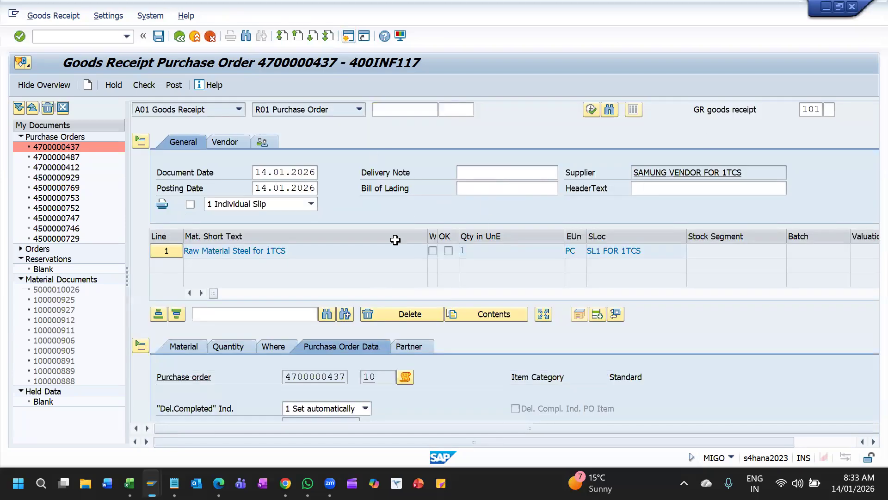
left_click(138, 86)
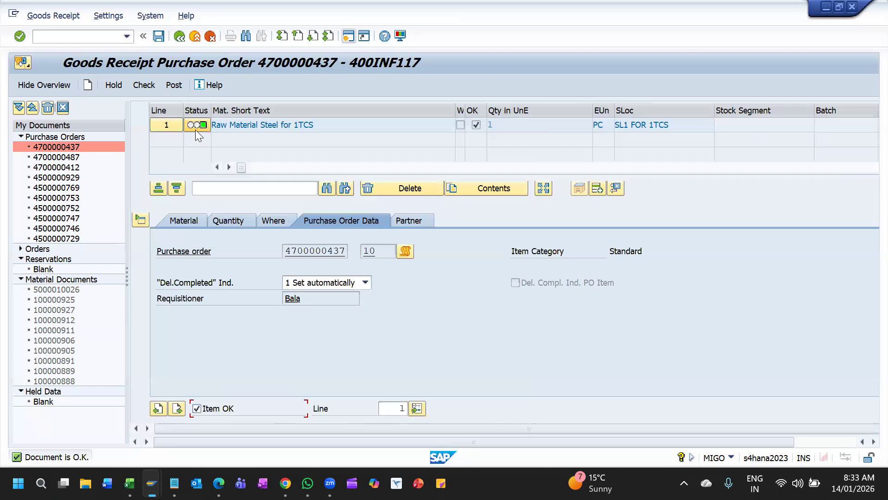
Step: Try to post the goods receipt for the purchase order, review the message log and dismiss it
left_click(173, 85)
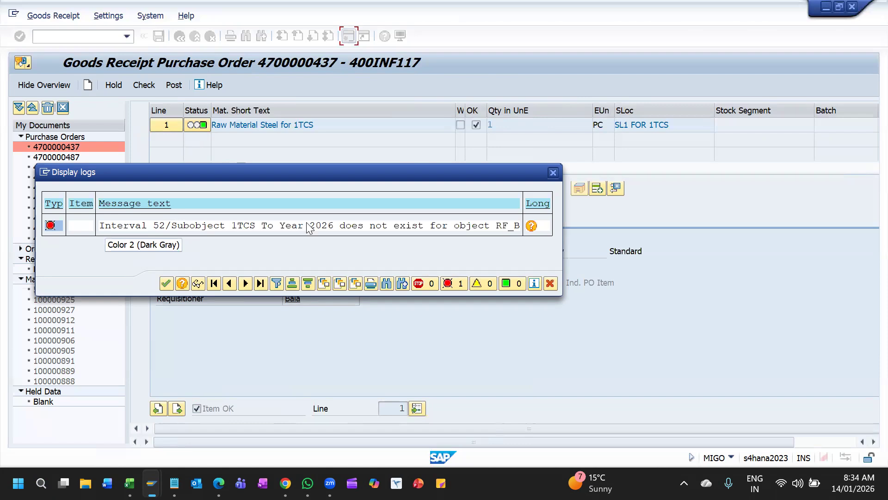
left_click(107, 229)
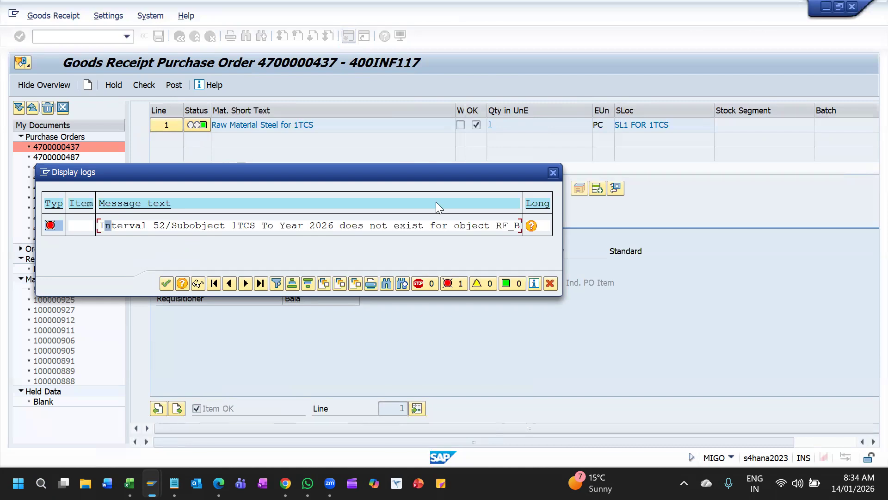
left_click(553, 173)
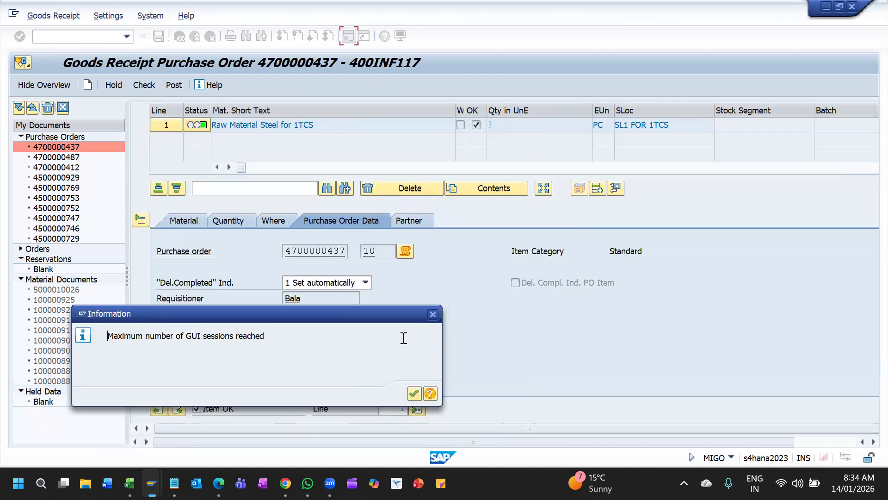
key("Return")
Step: In the Purchasing Documents per Supplier session, open FBN1 and display the editable number range intervals for company code 1TCS
mouse_move(152, 483)
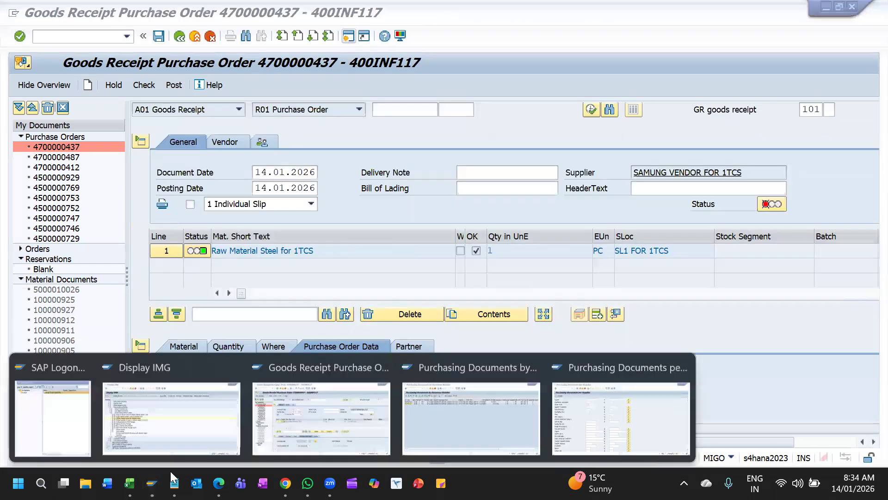
left_click(585, 413)
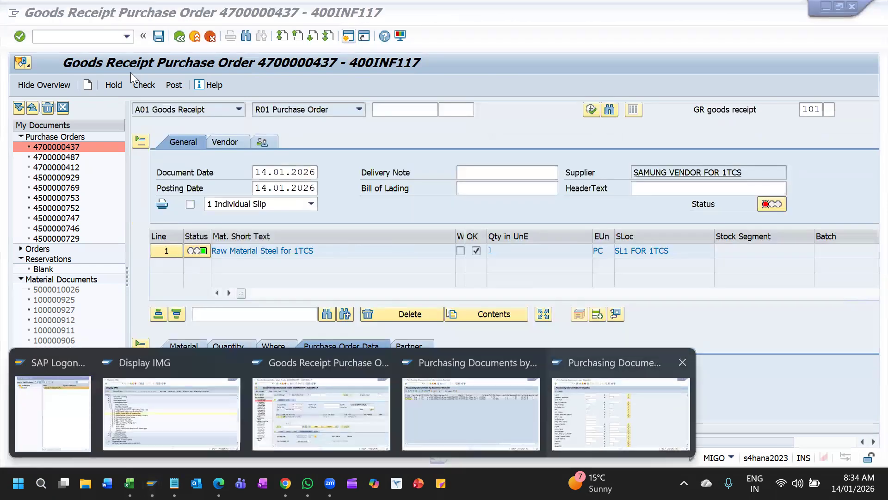
left_click(180, 36)
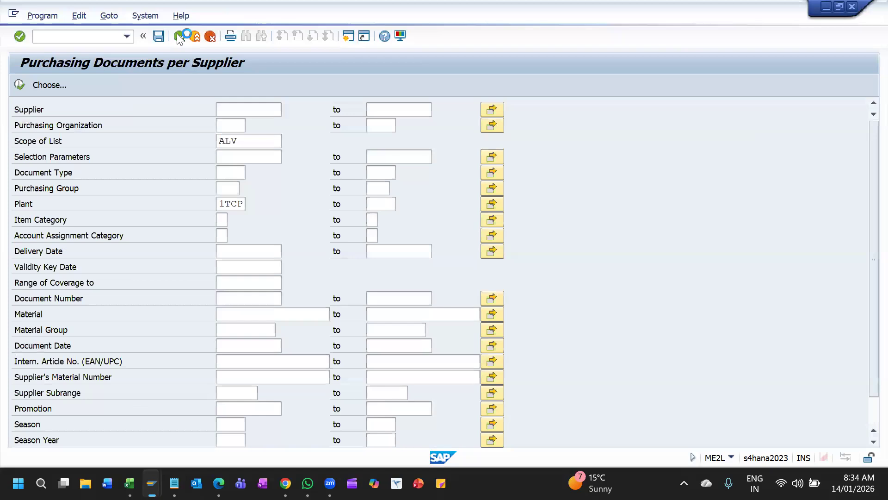
left_click(87, 37)
type("FBN1")
key("Return")
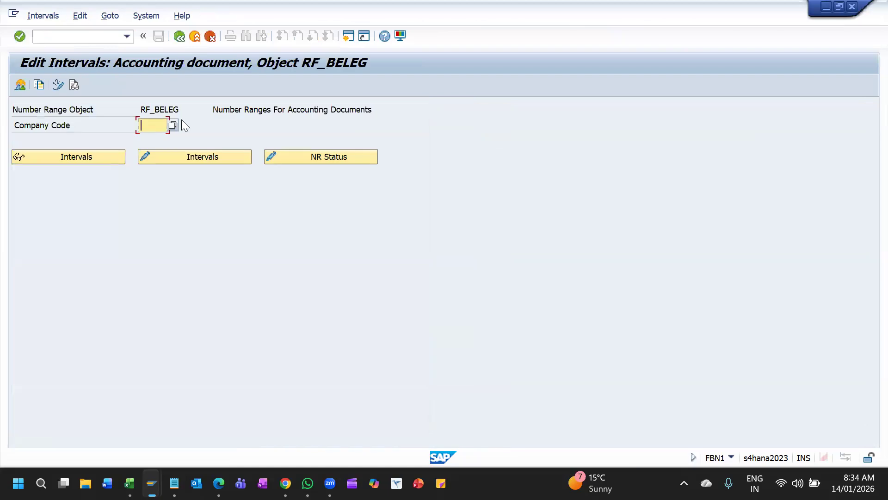
type("1TCS")
left_click(175, 157)
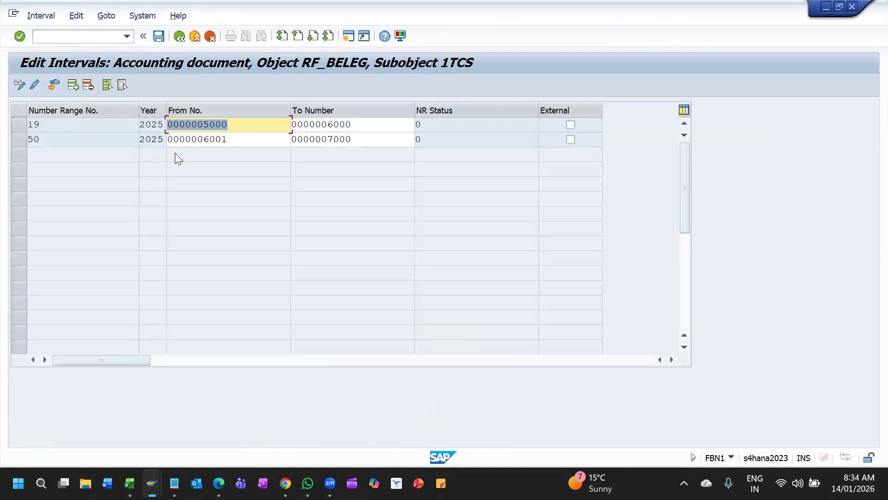
left_click(48, 134)
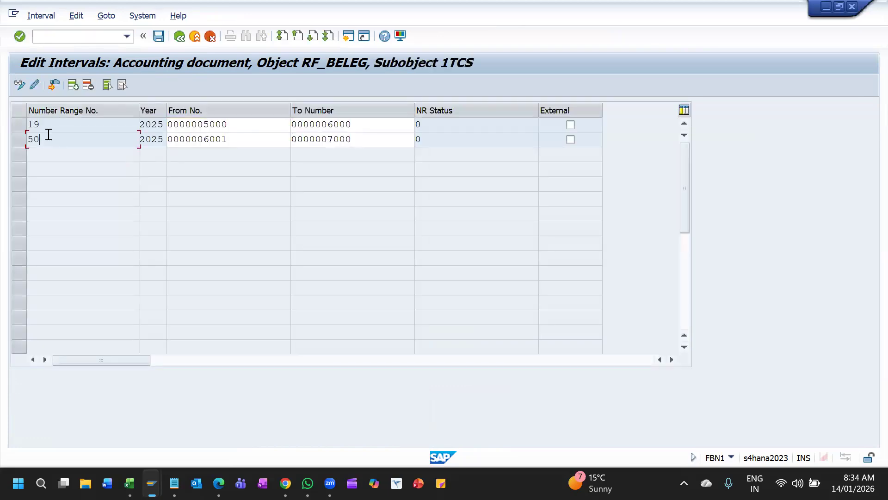
left_click(34, 86)
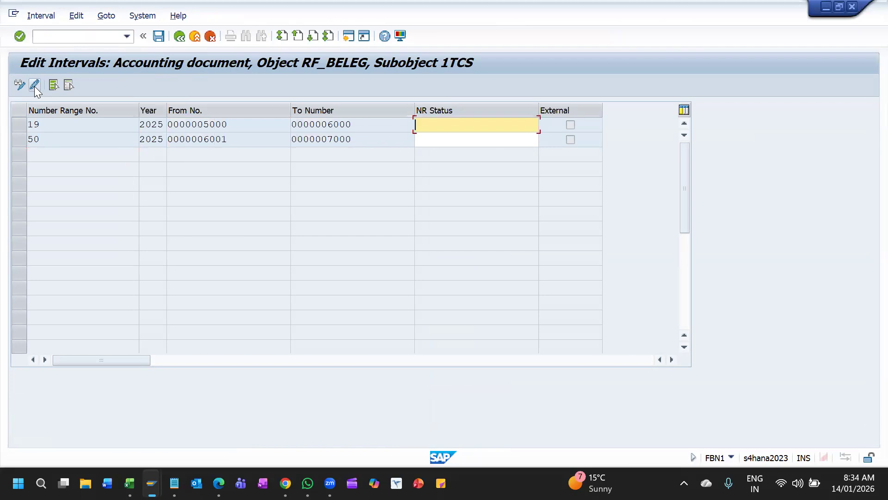
left_click(35, 86)
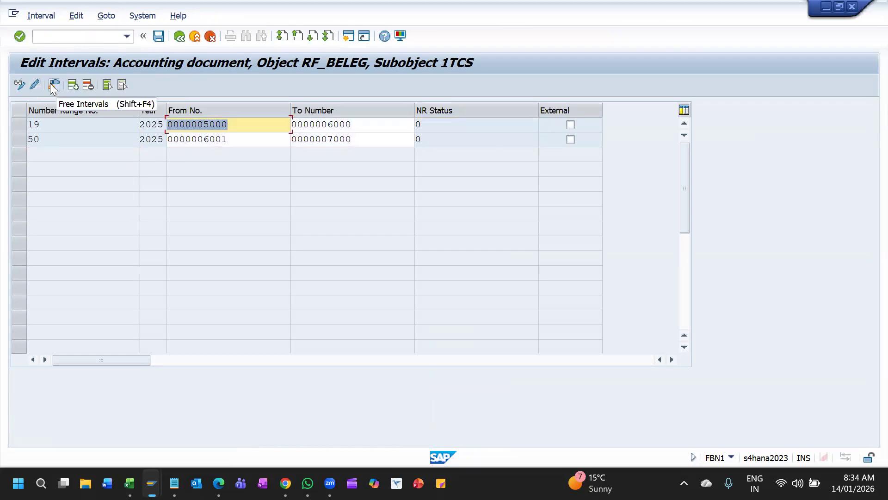
left_click(50, 83)
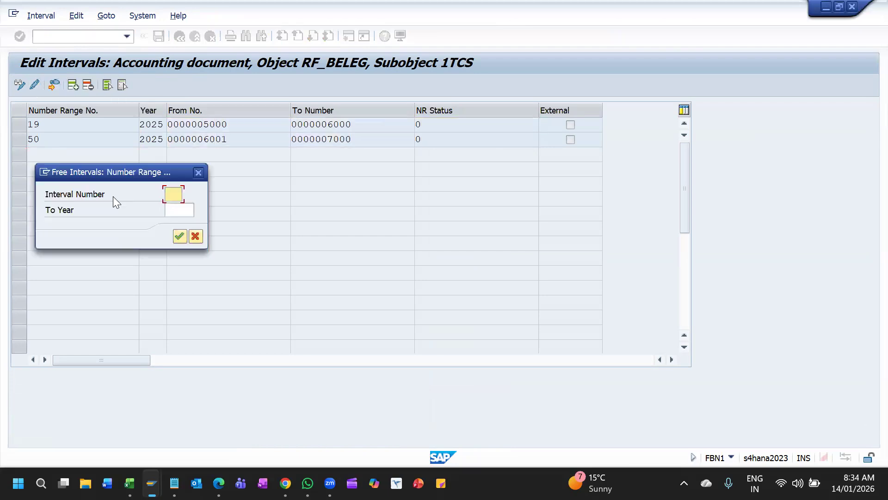
left_click(195, 236)
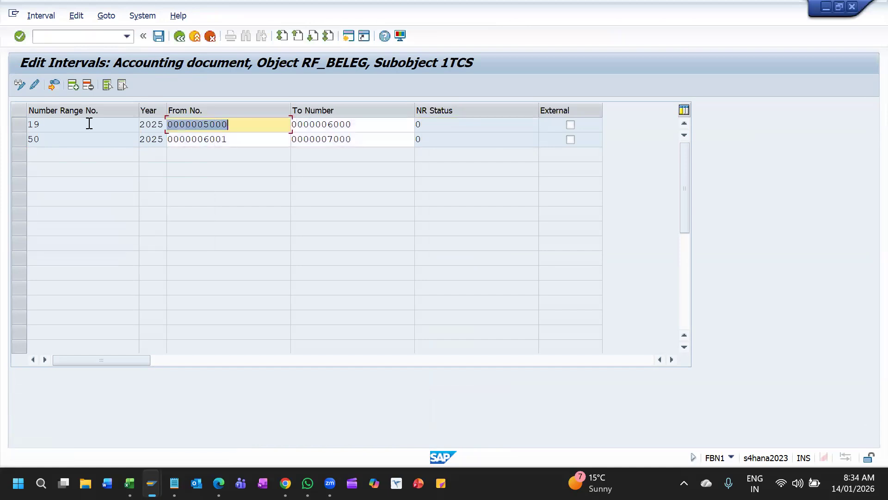
Step: Insert a new accounting document interval with number range 52 for year 2026
left_click(72, 86)
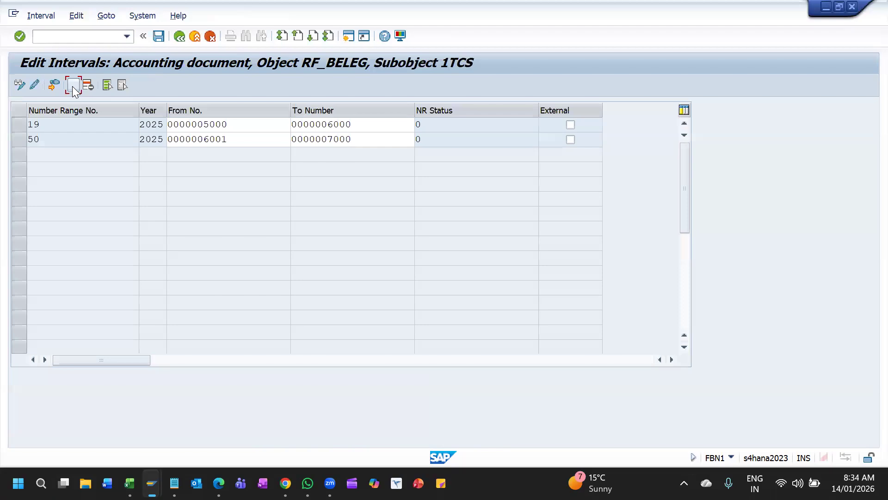
type("52")
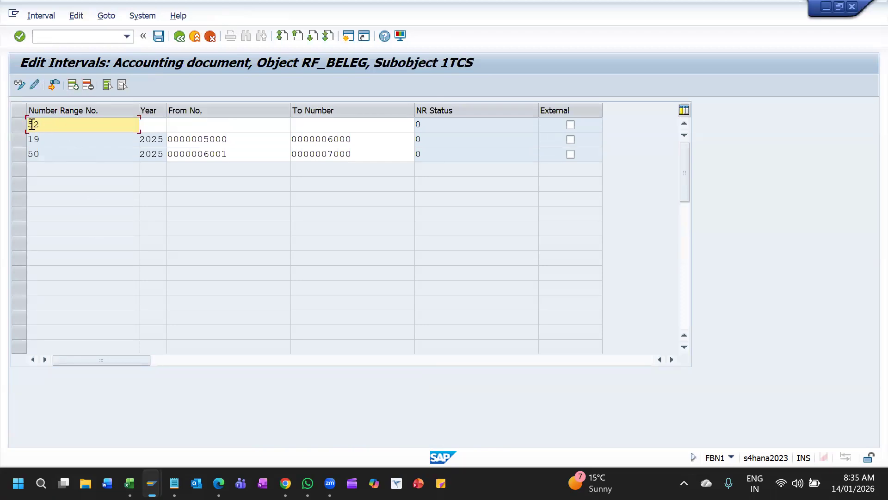
left_click(159, 123)
type("2026")
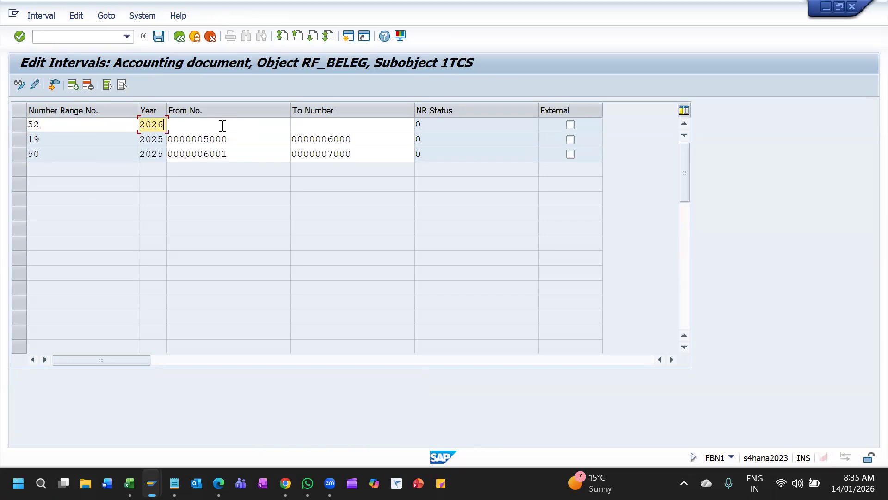
Step: Set interval 52's number range from 520001 to 529999
left_click(223, 125)
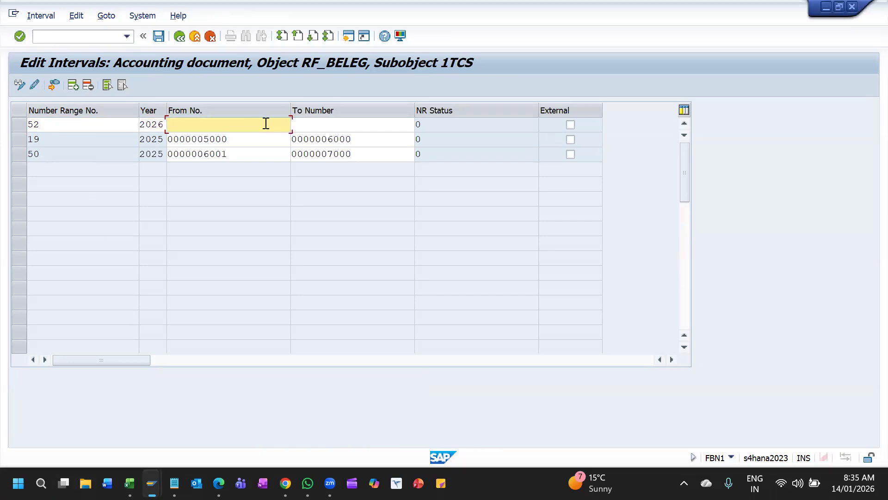
type("52")
type("000")
left_click(326, 129)
type("5")
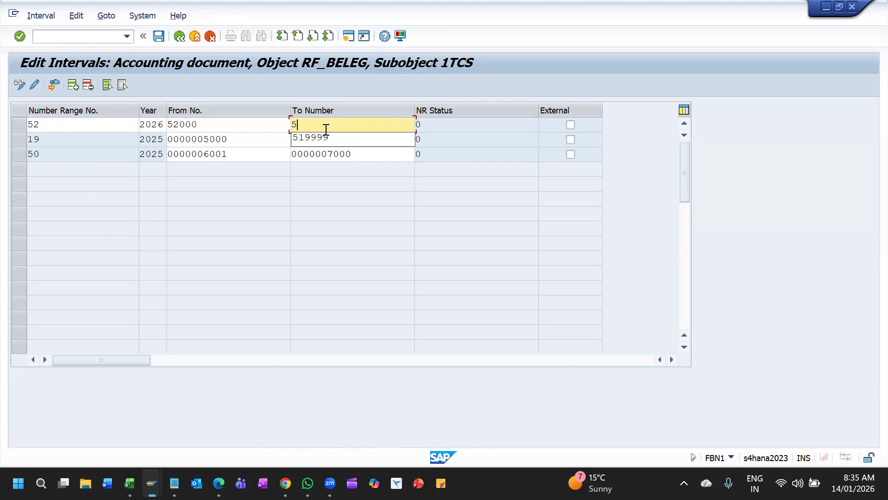
type("2999")
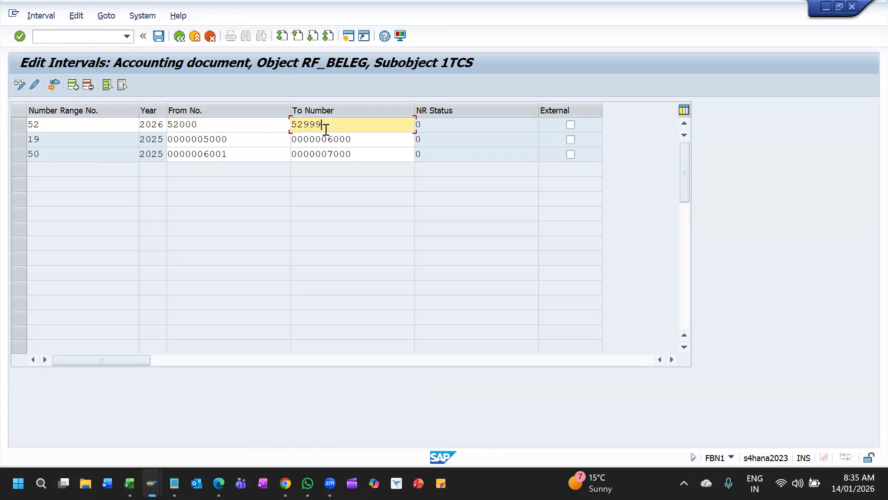
type("9")
left_click(267, 131)
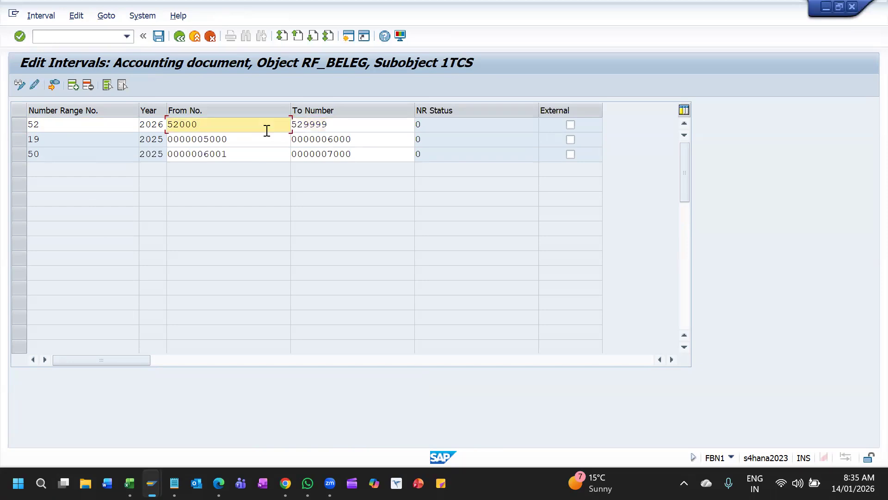
type("1")
key("Return")
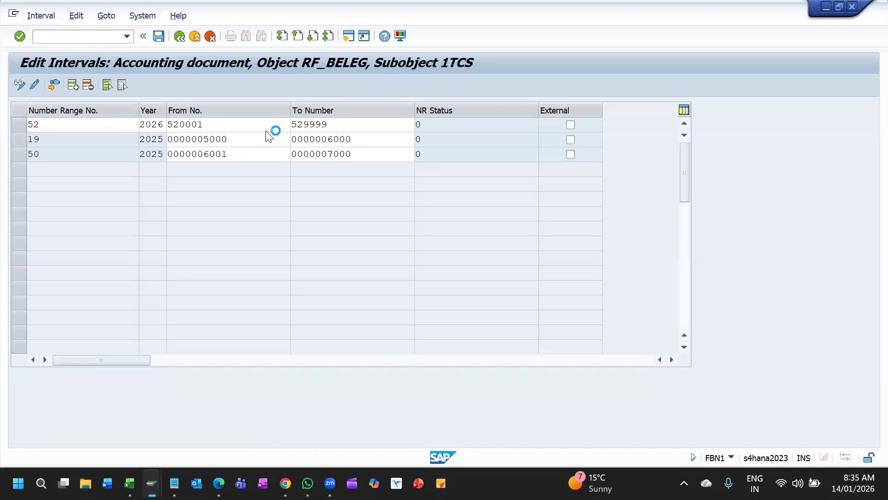
Step: Set the From No. of interval 19 for year 2025 to 5001
left_click(272, 130)
key("BackSpace")
type("1")
key("Return")
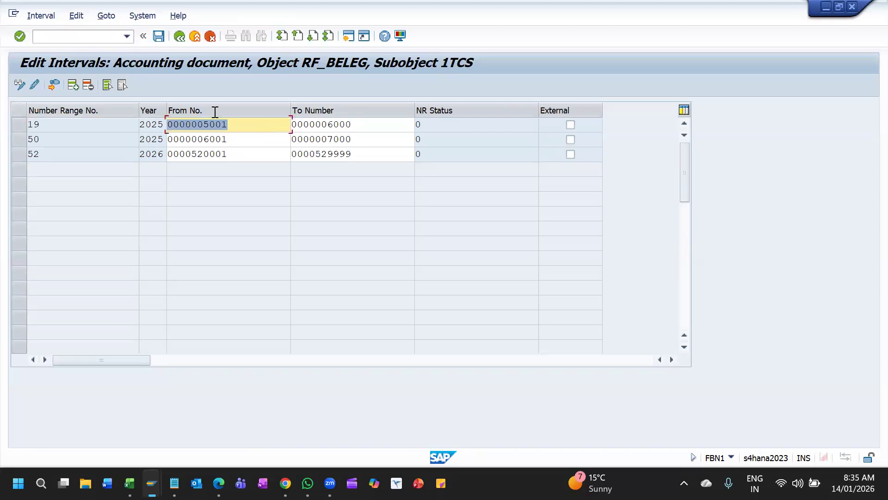
Step: Save the number range intervals for 1TCS, accept the transport notice and close the session to return to the goods receipt
left_click(158, 36)
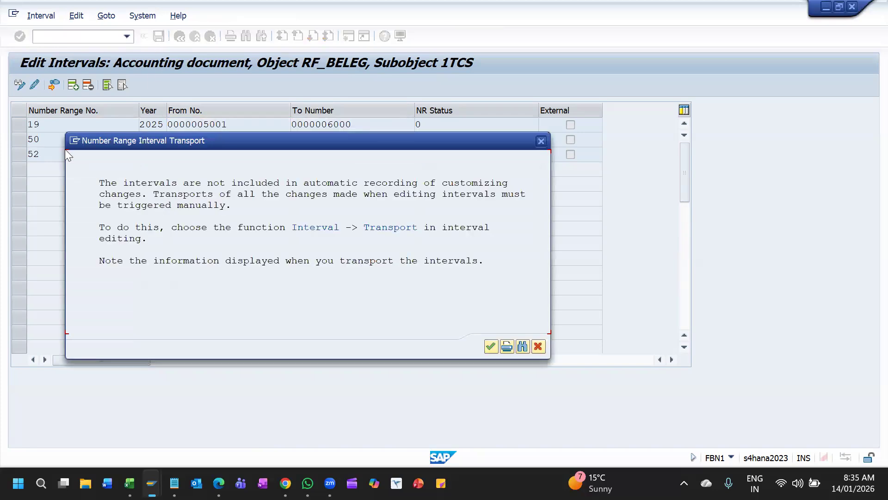
left_click(491, 346)
left_click(188, 154)
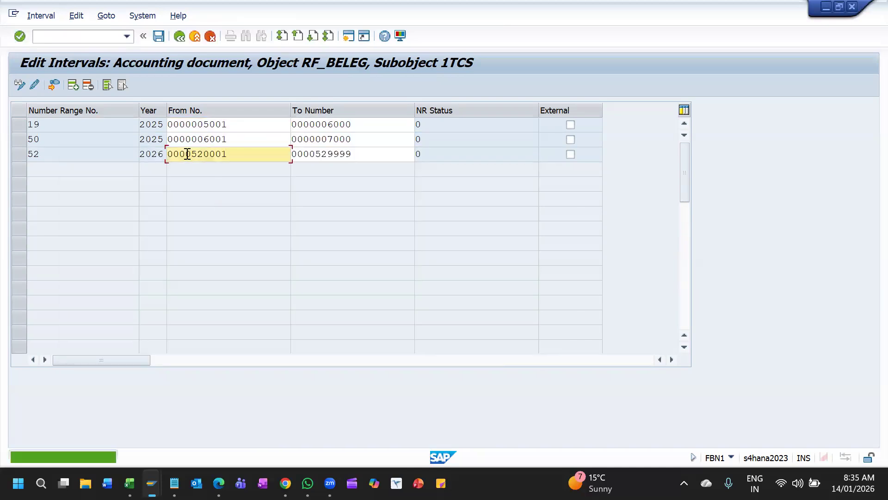
left_click(852, 7)
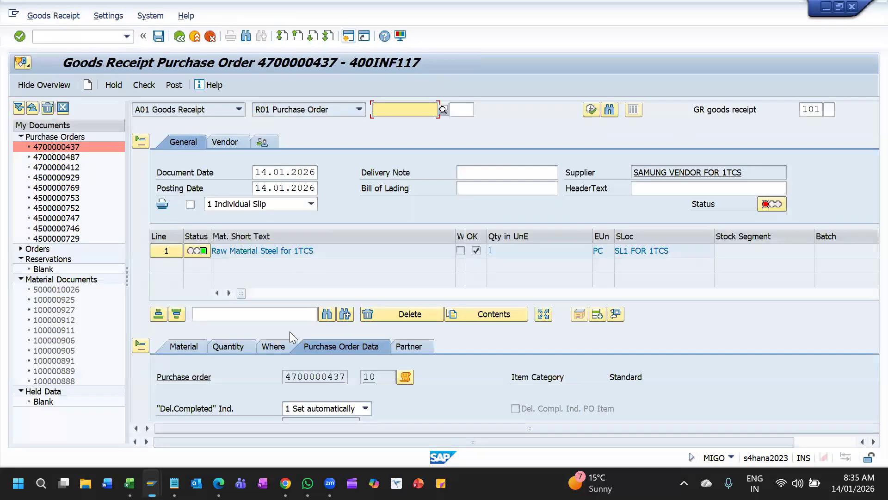
Step: Check the goods receipt again, try to post it and open the long text of the logged message
left_click(155, 87)
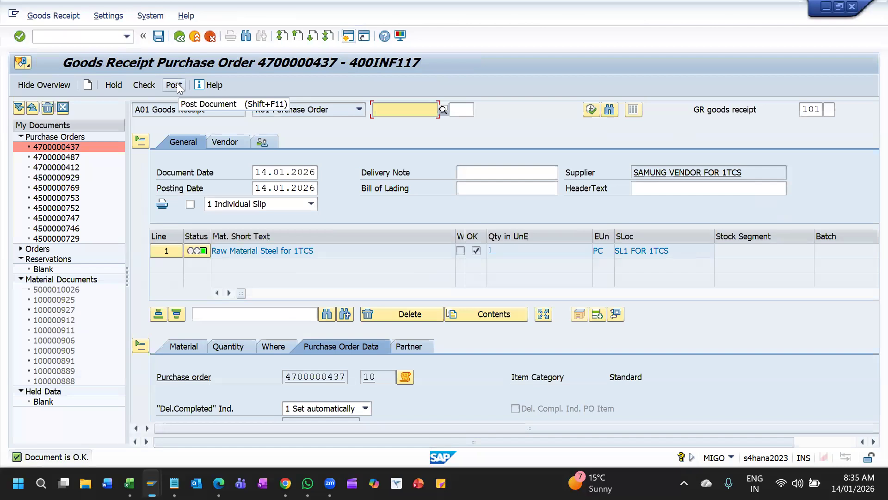
left_click(175, 86)
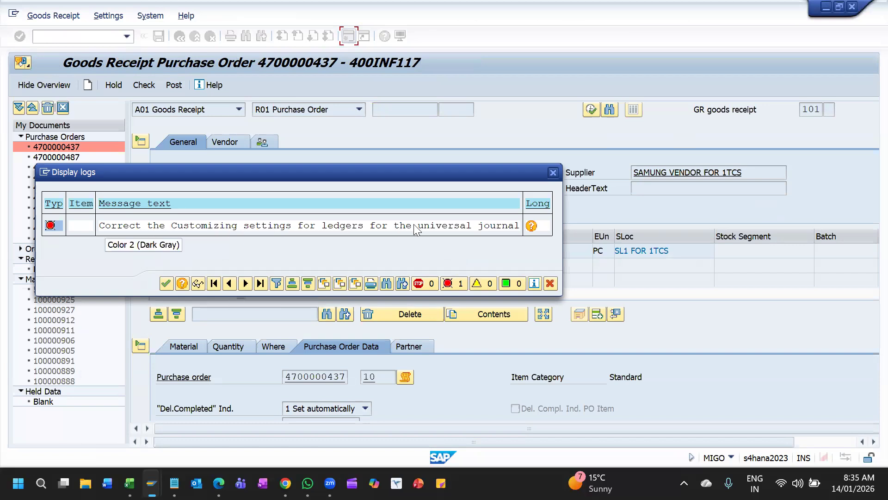
key("Return")
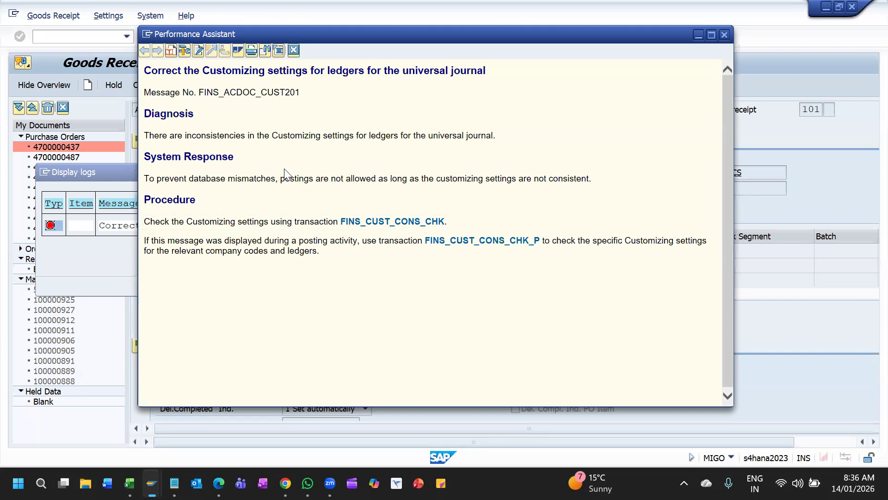
Step: Copy the full long text of message FINS_ACDOC_CUST201 into a new Notepad tab, then return to the SAP message
key("ctrl+a")
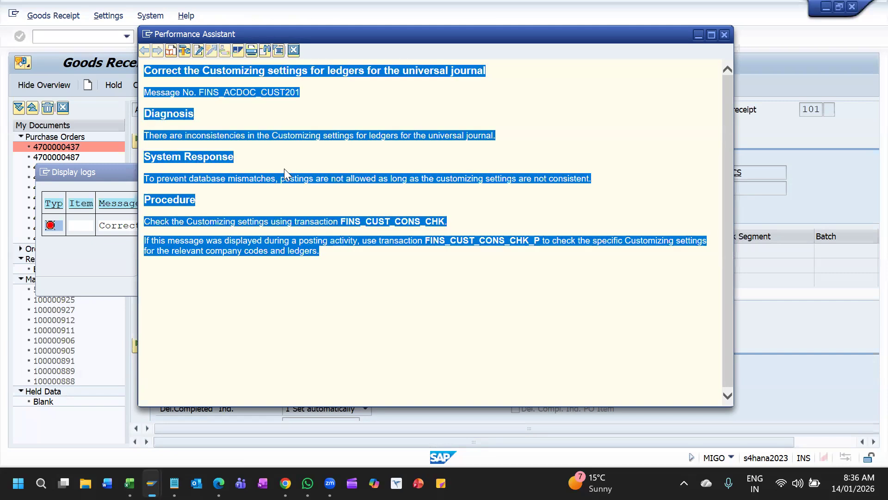
left_click(181, 246)
left_click(387, 223)
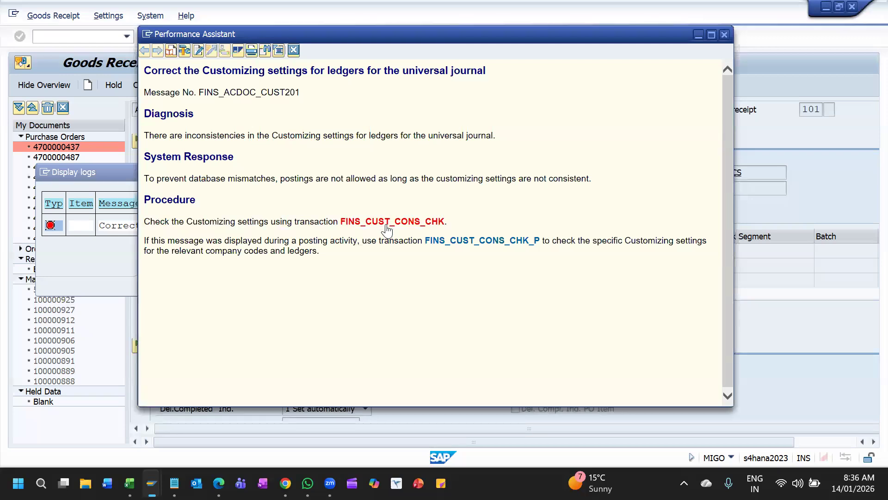
mouse_move(185, 440)
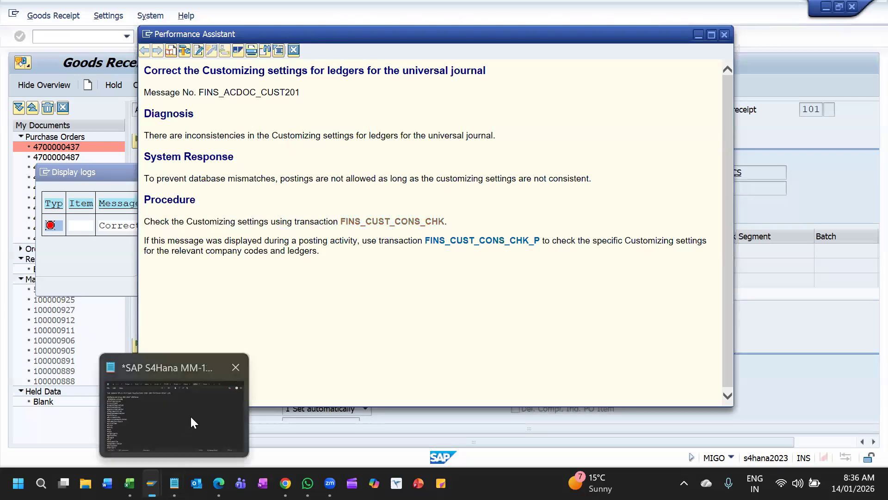
left_click(191, 417)
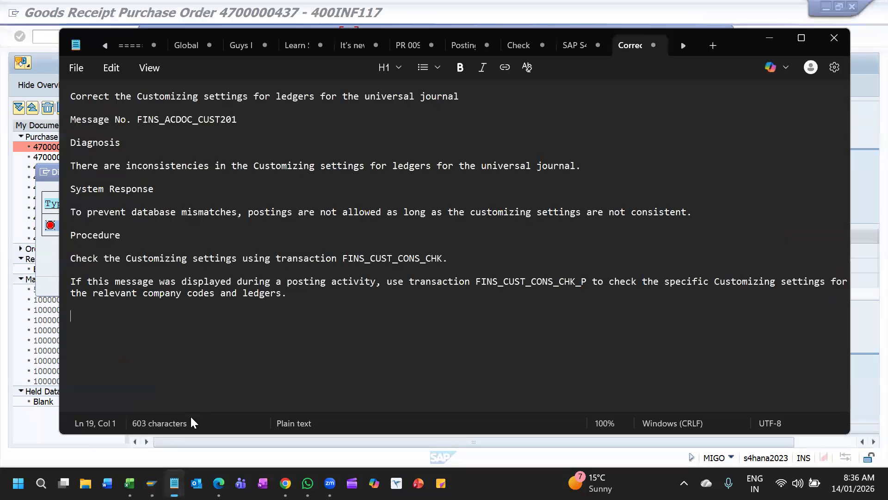
key("alt+space")
left_click(468, 176)
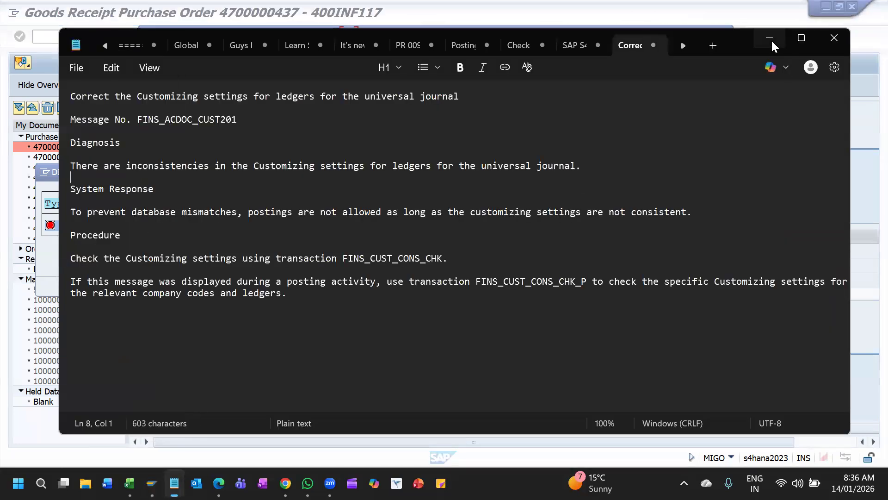
left_click(770, 39)
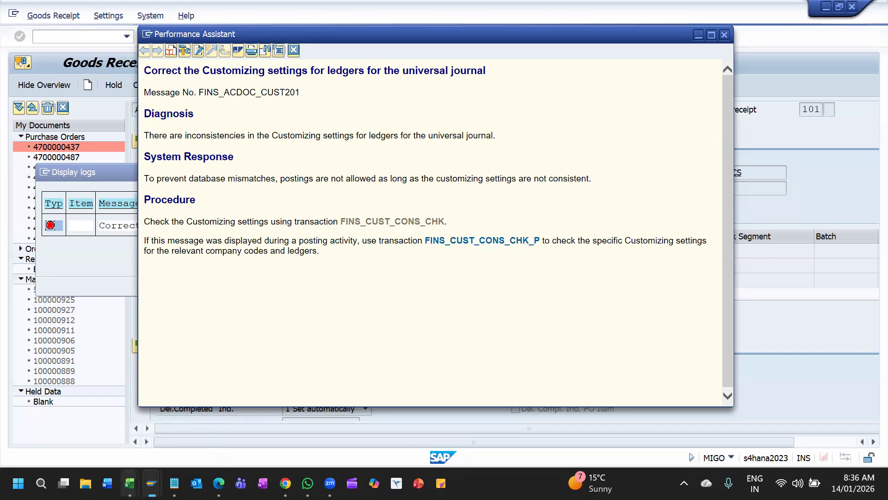
mouse_move(152, 481)
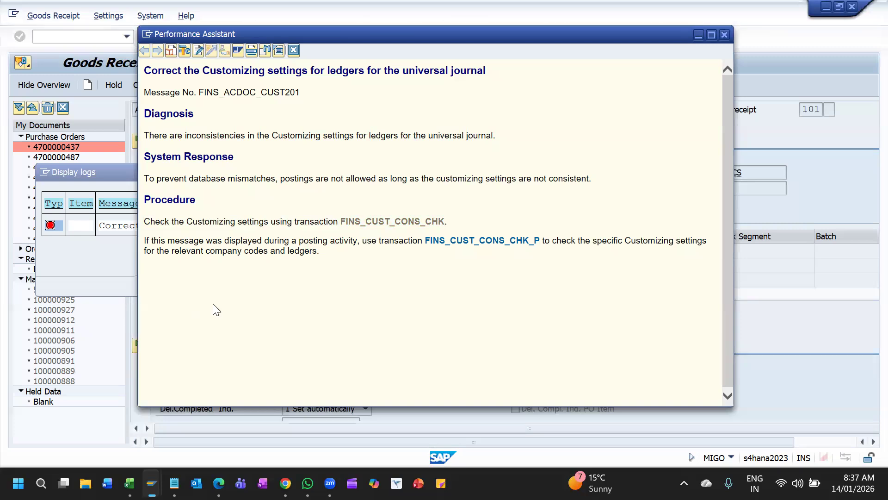
Step: Examine the error messages in the FINS_CUST_CONS_CHK consistency check log
key("alt+Tab")
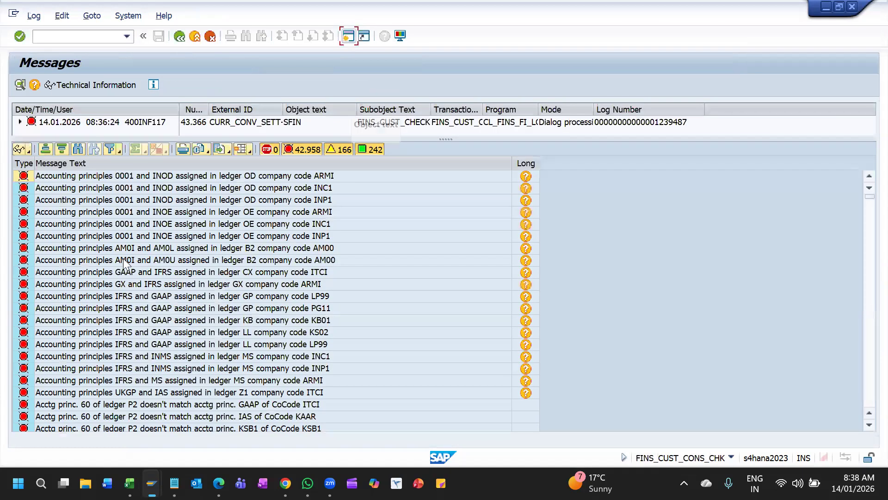
left_click(287, 291)
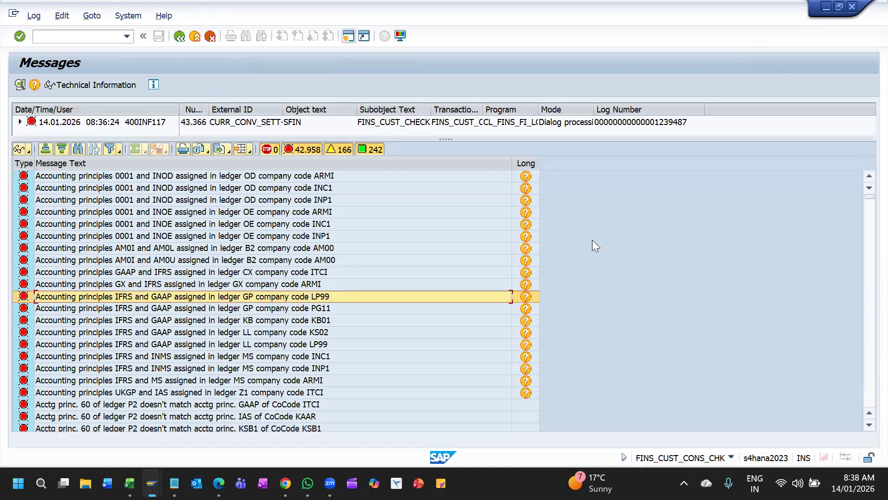
scroll(152, 294, "down", 4)
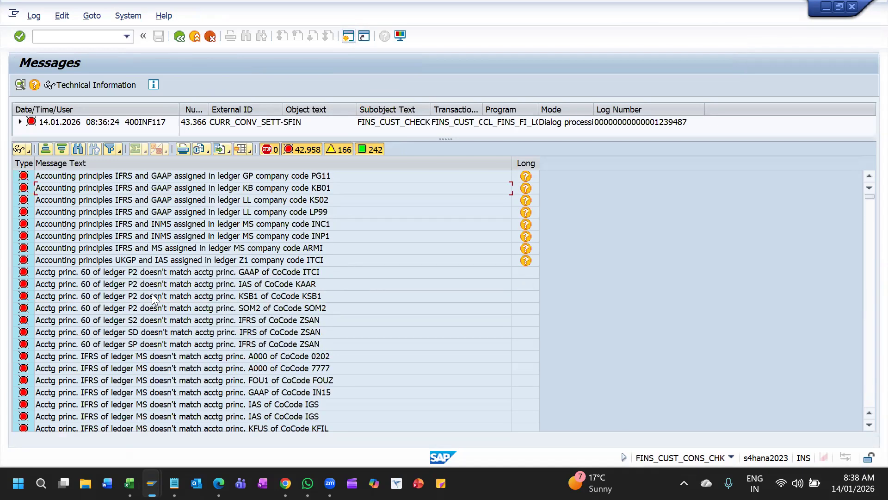
scroll(153, 299, "down", 3)
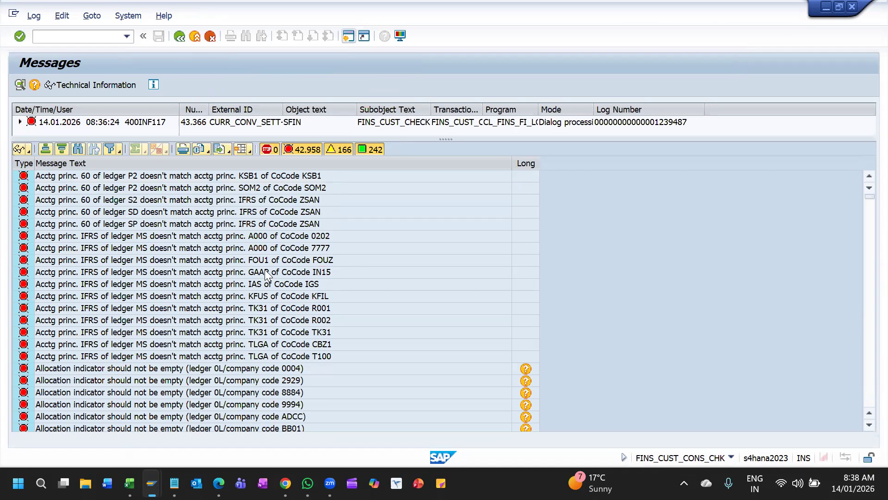
scroll(266, 273, "down", 8)
scroll(265, 273, "down", 7)
scroll(227, 242, "up", 10)
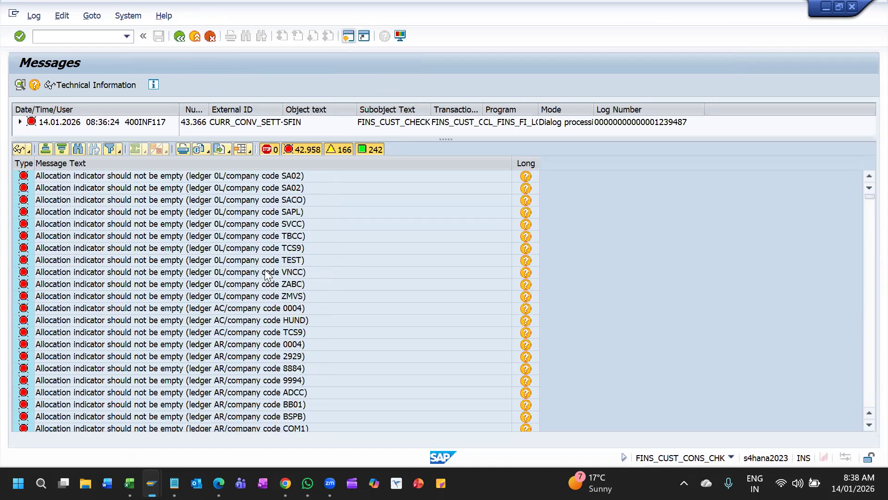
scroll(227, 242, "up", 3)
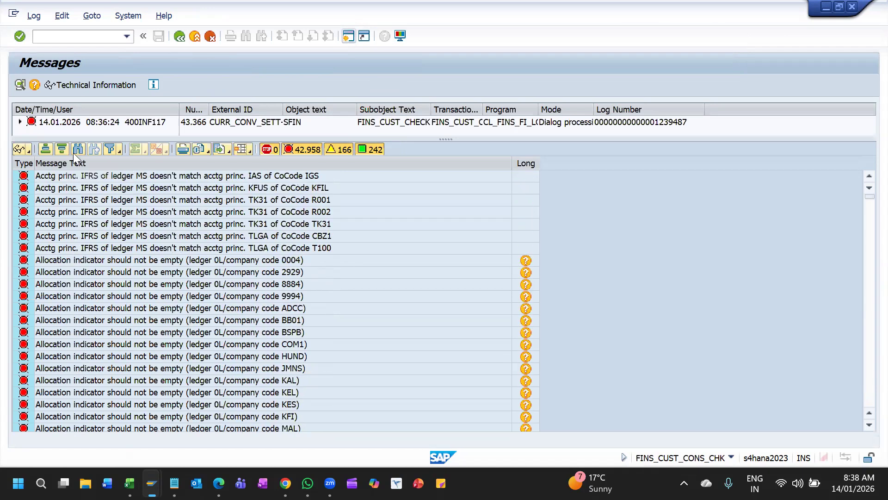
Step: Search the consistency check messages for 1TCS with the number of hits displayed
left_click(78, 149)
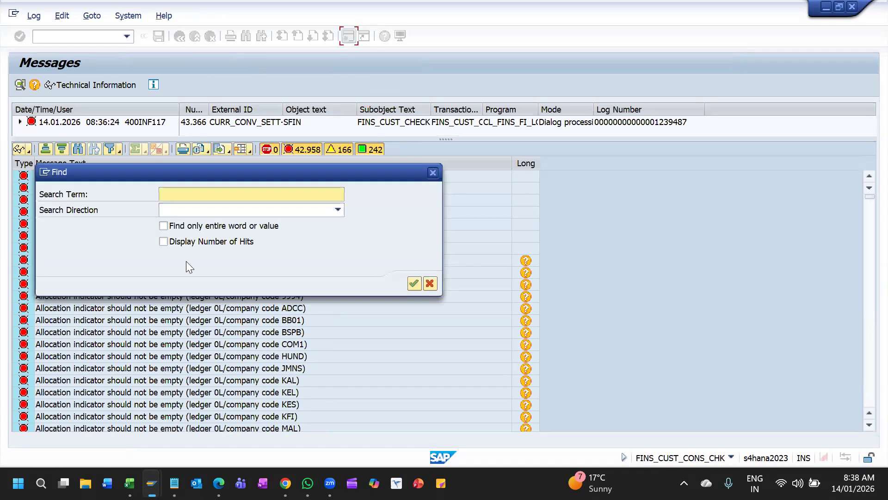
type("1TCS")
key("Return")
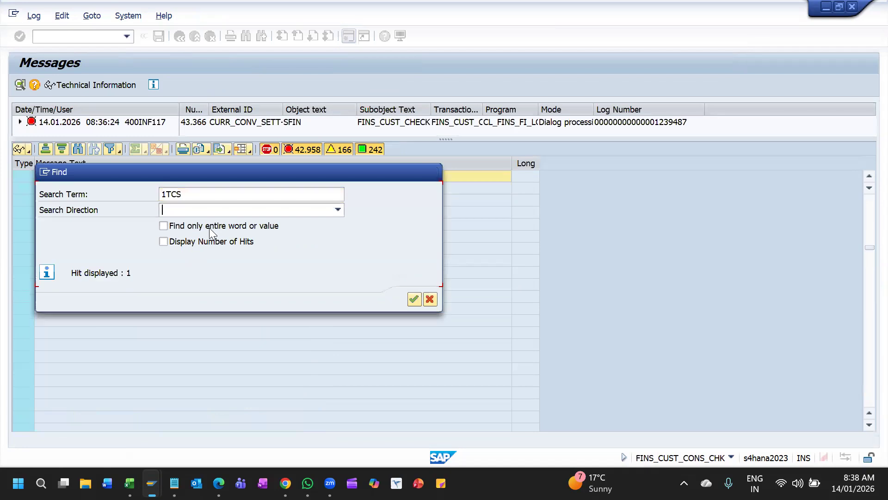
left_click(164, 242)
left_click(414, 298)
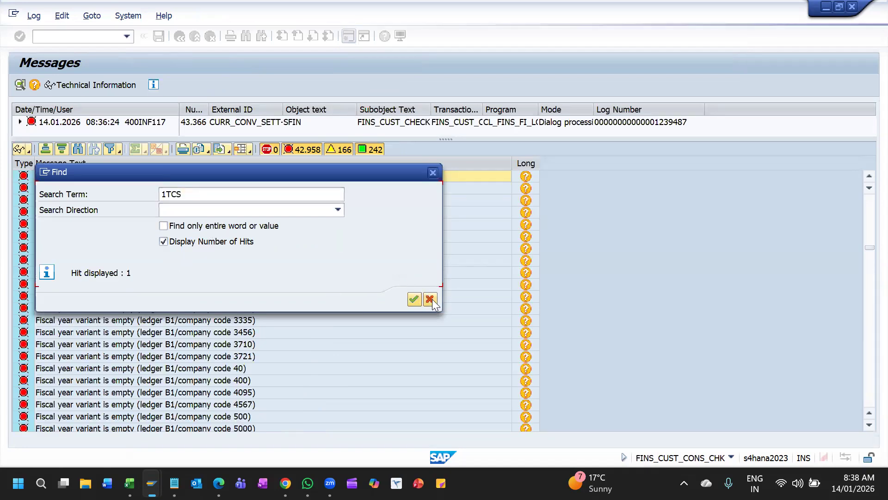
left_click(431, 300)
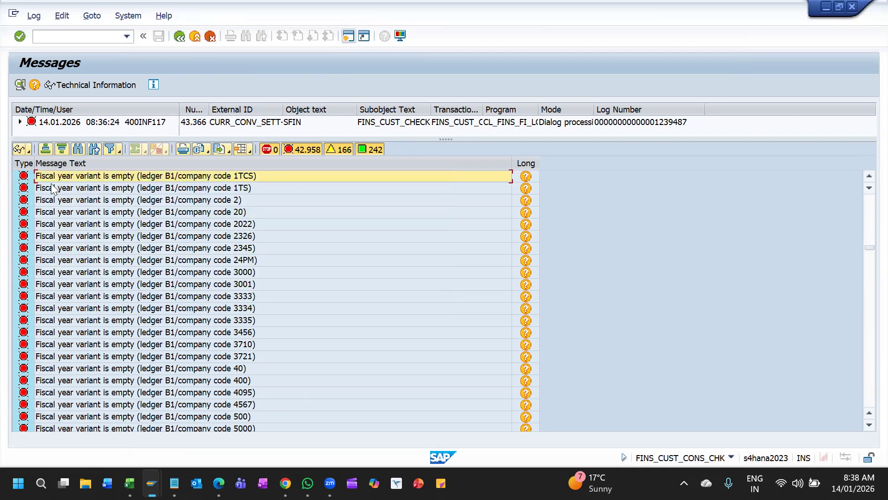
Step: Follow Define Settings for Ledgers and Currency Types from the 1TCS fiscal year variant message's long text and confirm the leading ledger assignment warning
double_click(179, 177)
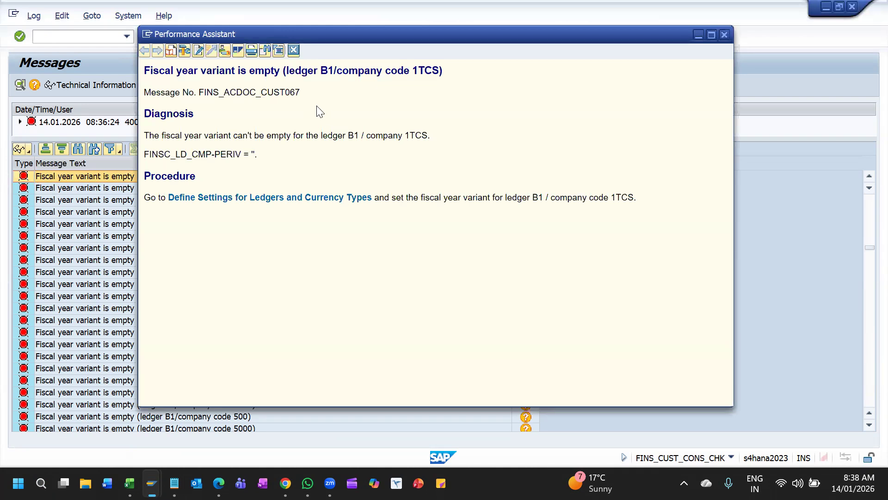
left_click(264, 199)
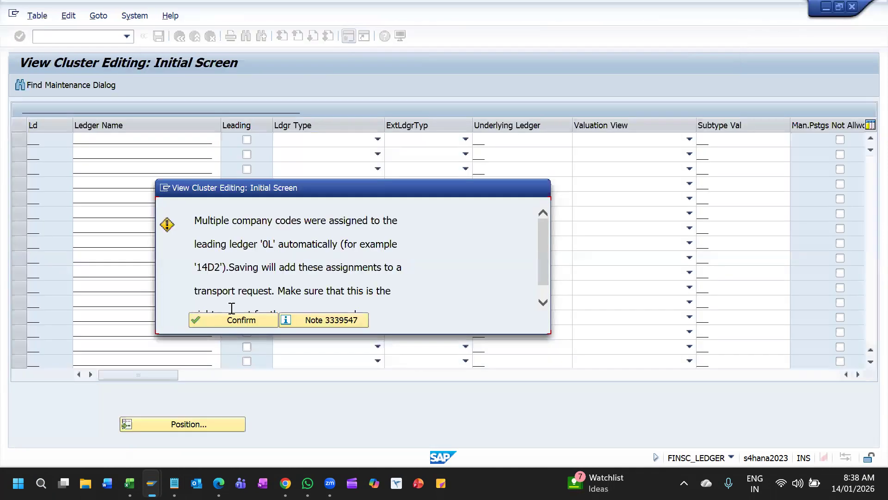
double_click(293, 302)
double_click(296, 299)
left_click_drag(413, 183, 320, 149)
left_click(450, 291)
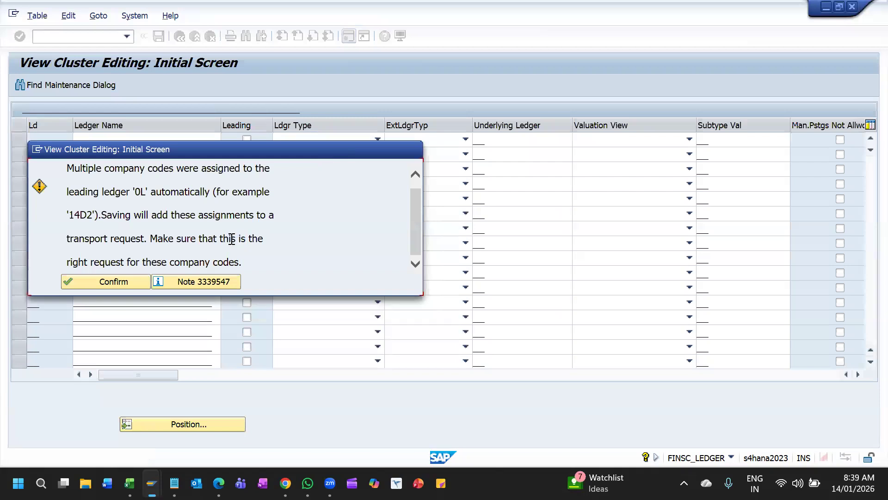
triple_click(357, 194)
left_click_drag(307, 149, 408, 127)
double_click(368, 184)
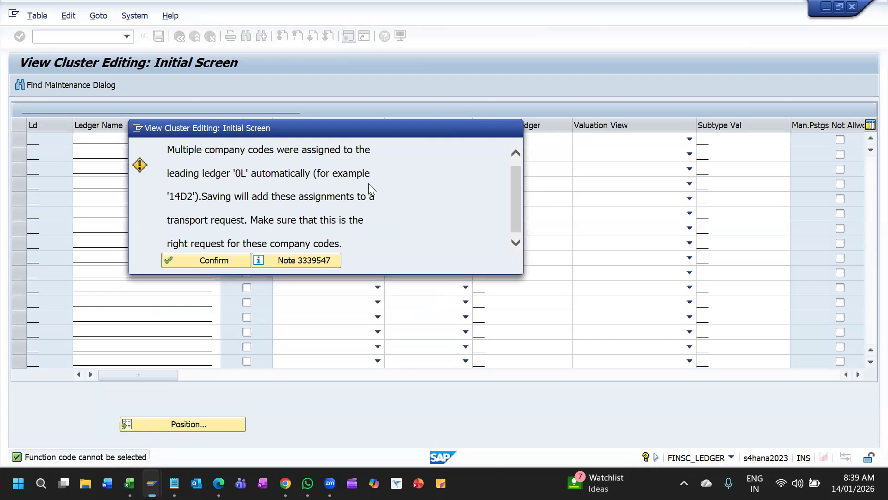
key("alt+space")
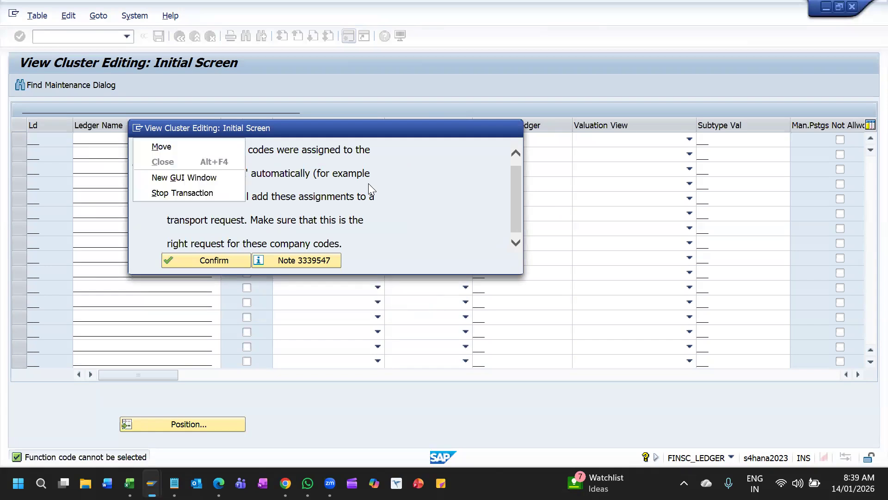
key("Escape")
left_click(215, 261)
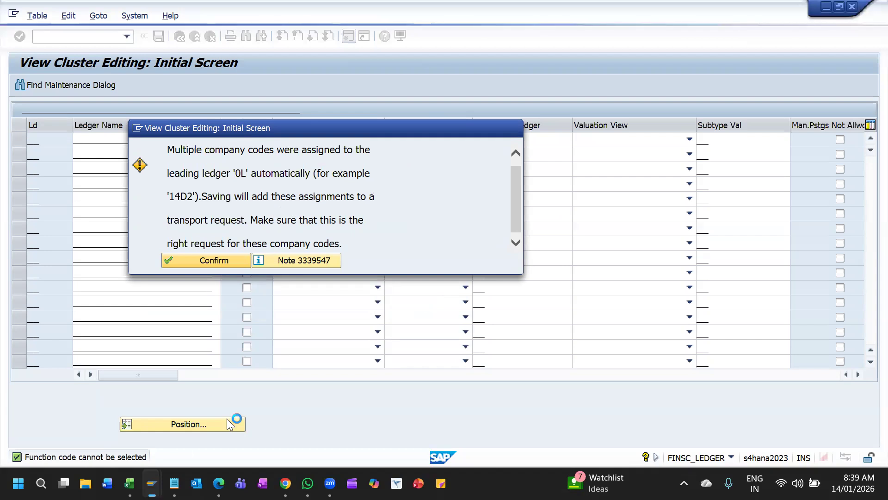
Step: Switch to the Purchasing Documents session, leave the report and start transaction MIGO
left_click(152, 483)
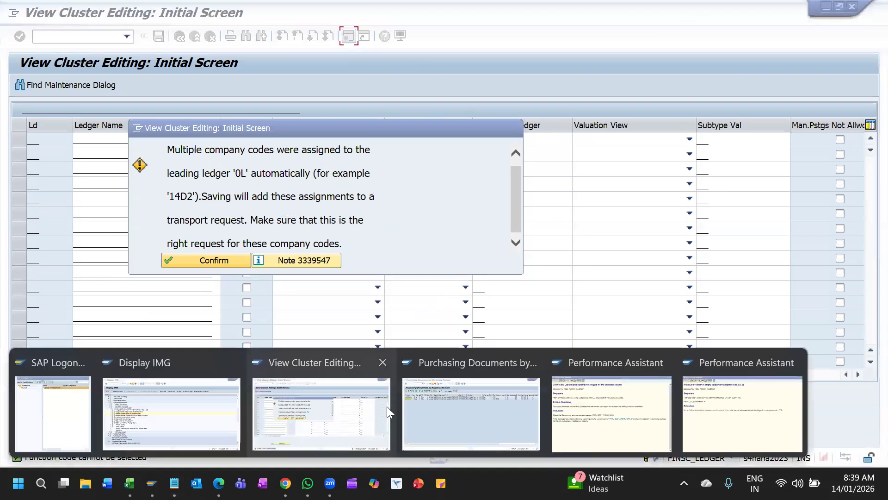
left_click(314, 404)
left_click(152, 483)
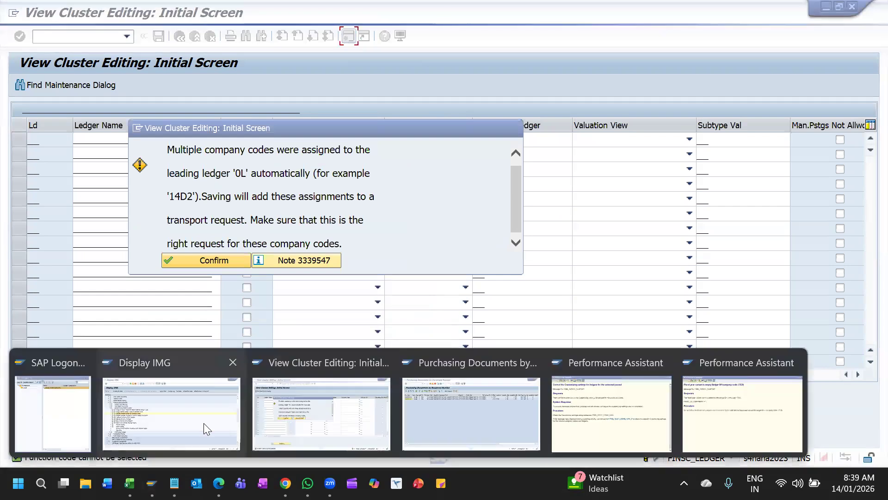
left_click(424, 415)
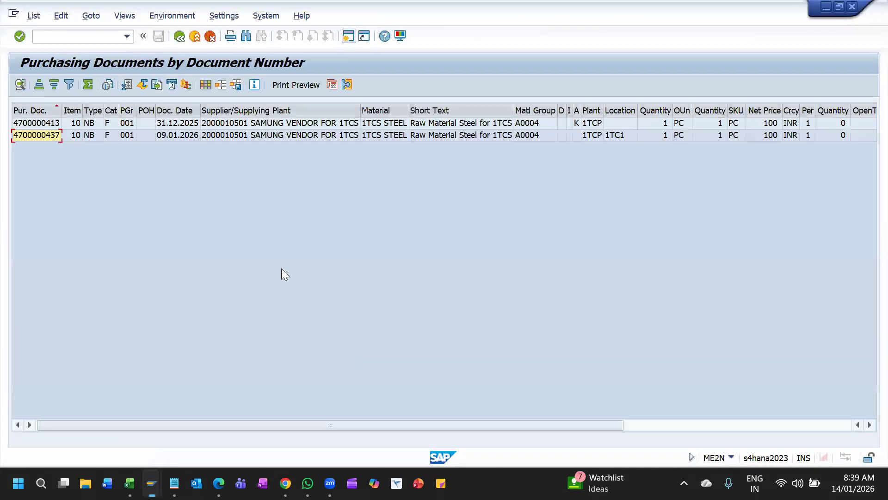
key("F3")
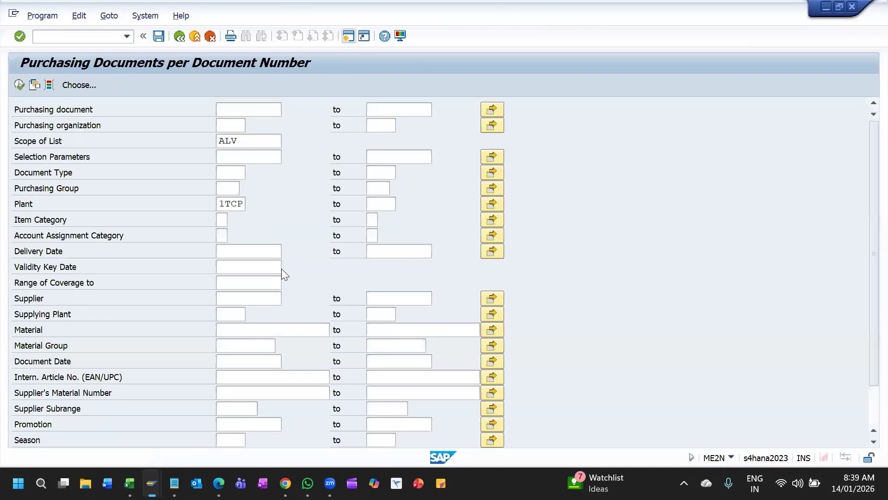
key("F3")
type("MIGO")
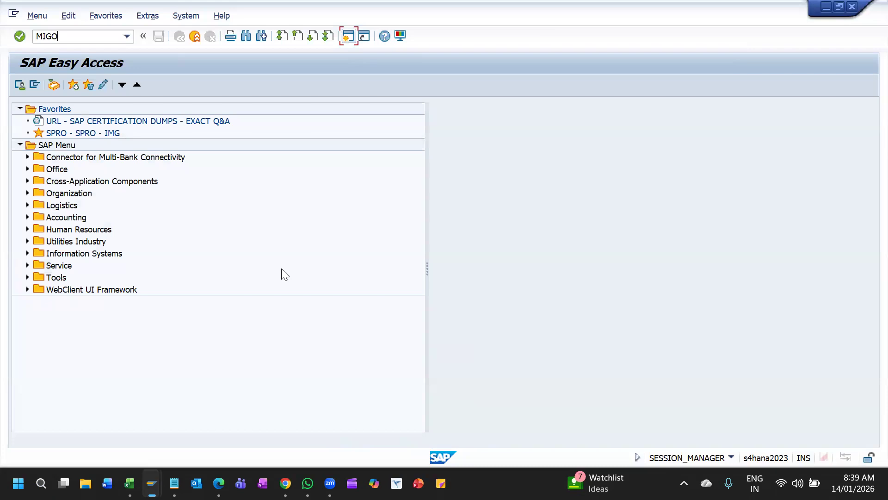
key("Return")
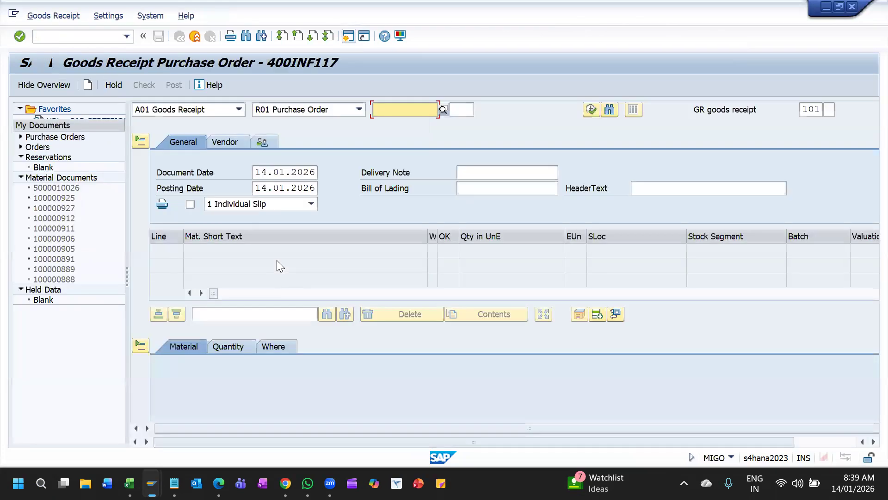
Step: Load the purchase order for Raw Material Steel for 1TCS, mark its item OK and check the goods receipt
key("Down")
key("Return")
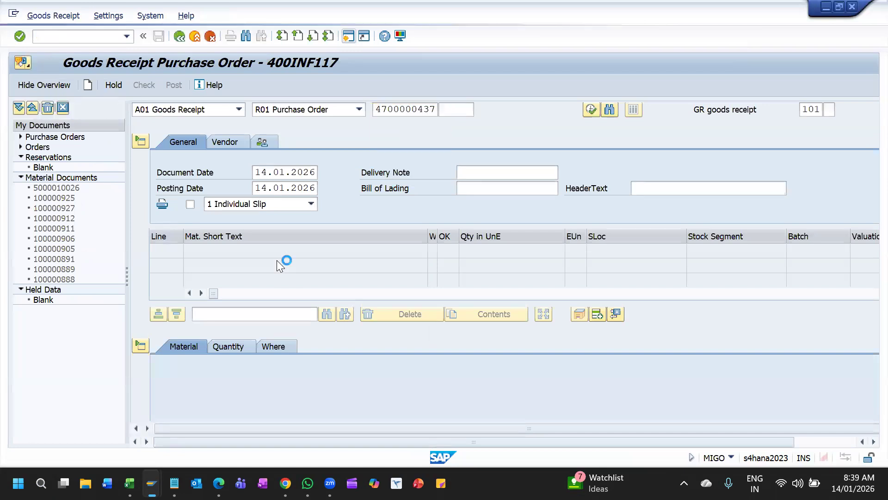
scroll(288, 355, "down", 3)
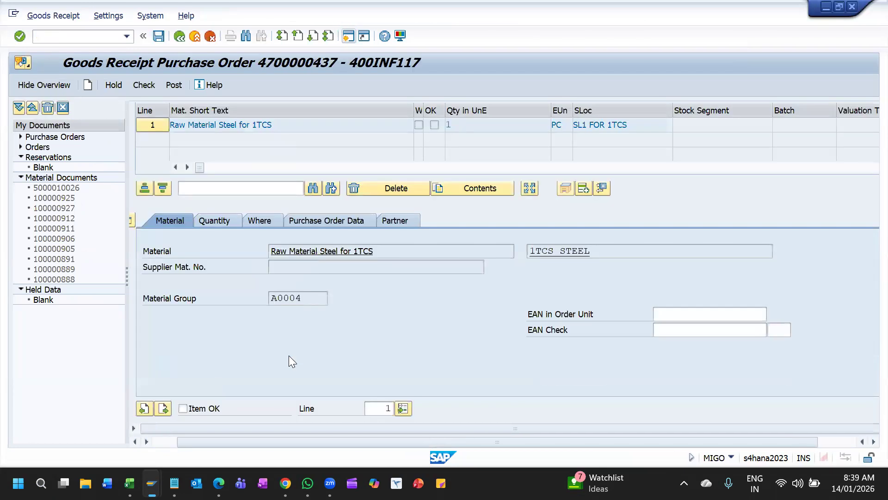
scroll(175, 412, "right", 1)
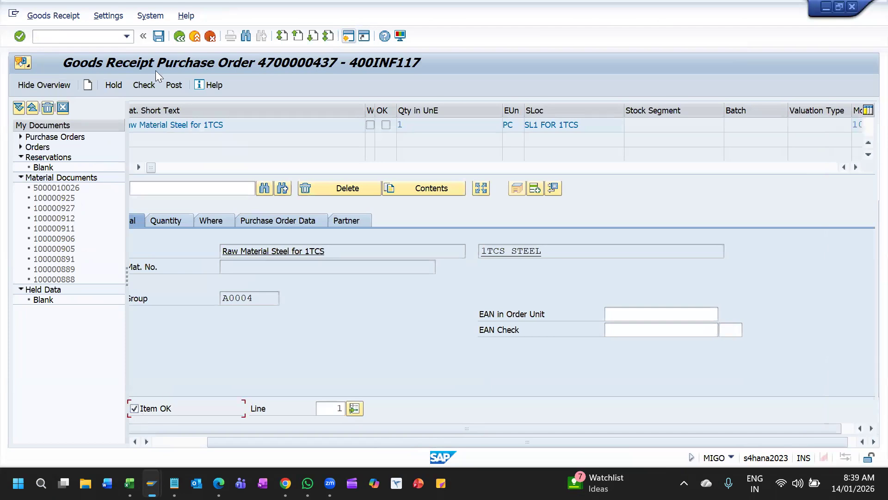
left_click(144, 87)
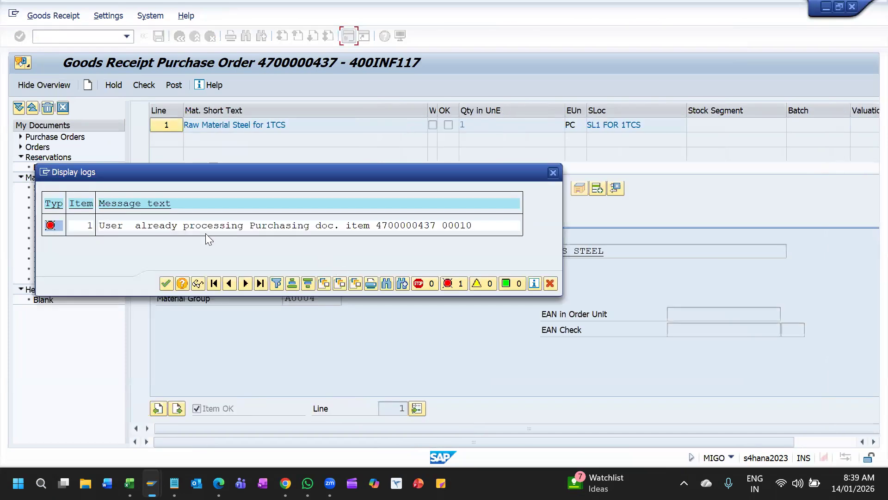
key("Return")
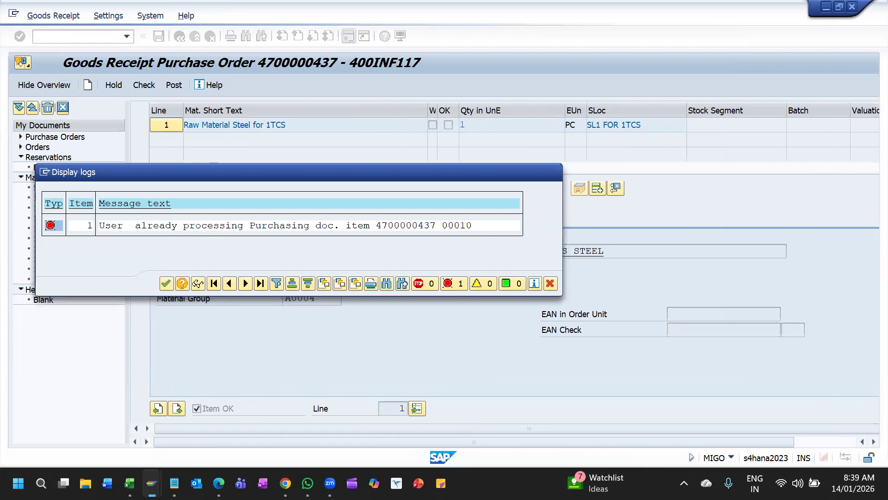
Step: Look at the pending ledger settings session and reopen the long text on ledger B1's empty fiscal year variant
mouse_move(151, 482)
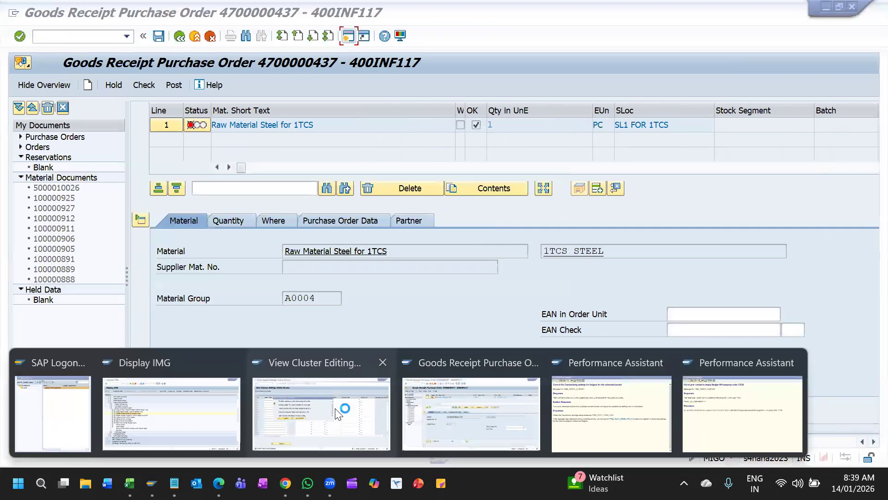
left_click(342, 409)
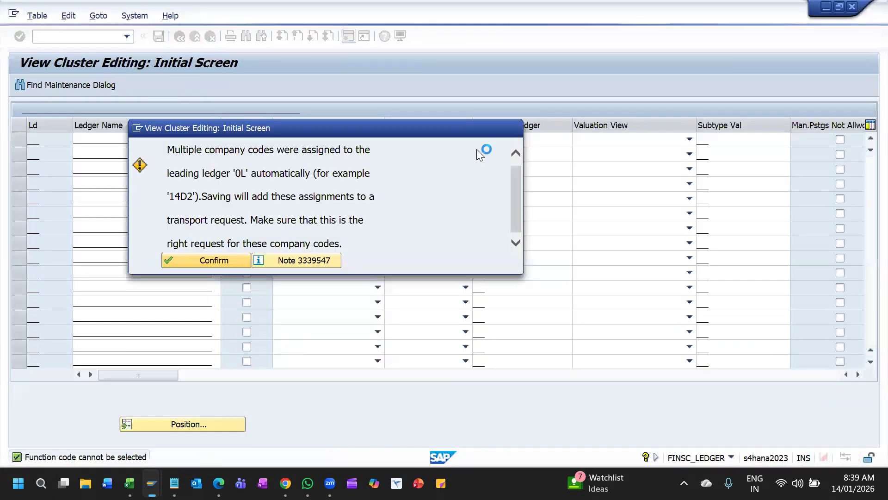
mouse_move(151, 483)
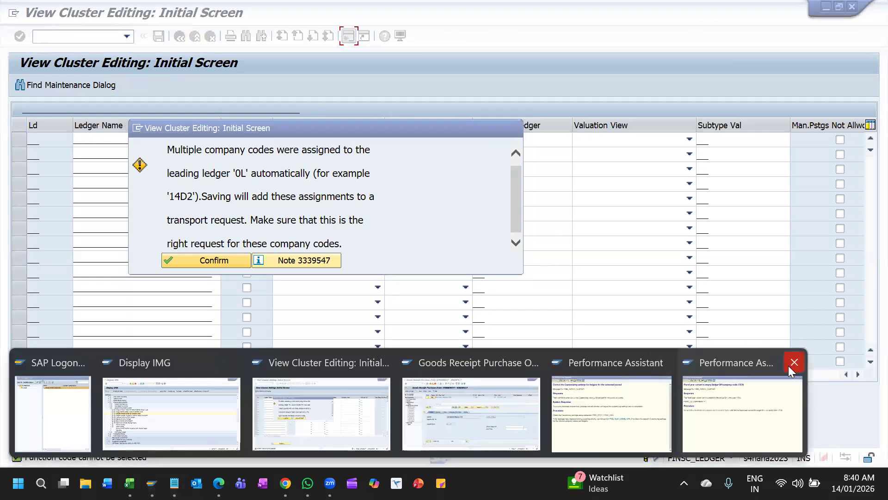
left_click(730, 365)
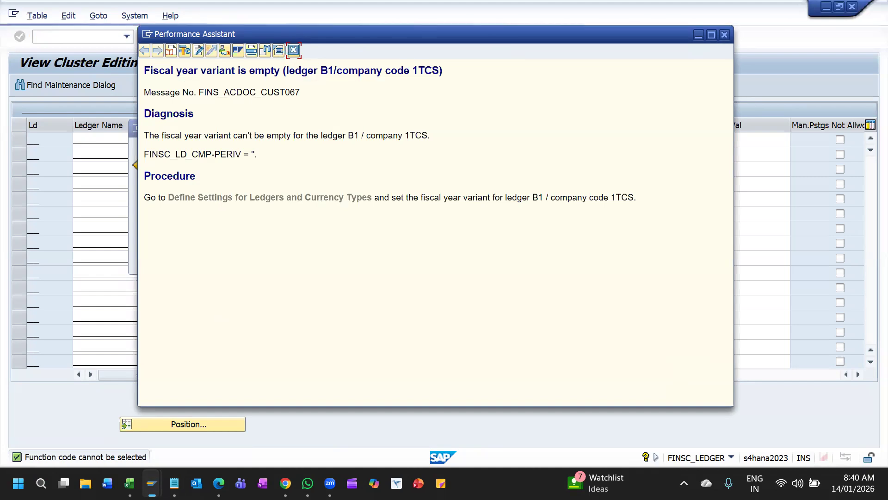
Step: Leave the Display IMG session for SAP Easy Access and try to end all sessions with /NEX
mouse_move(152, 483)
left_click(153, 412)
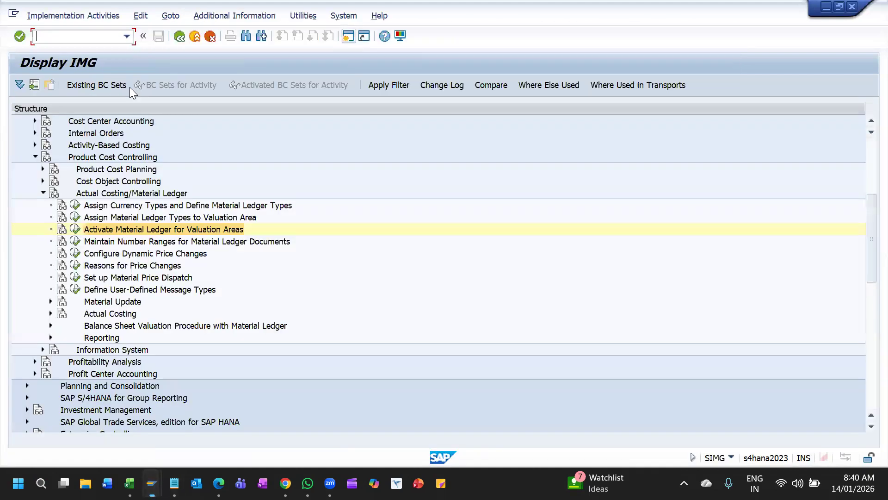
key("F3")
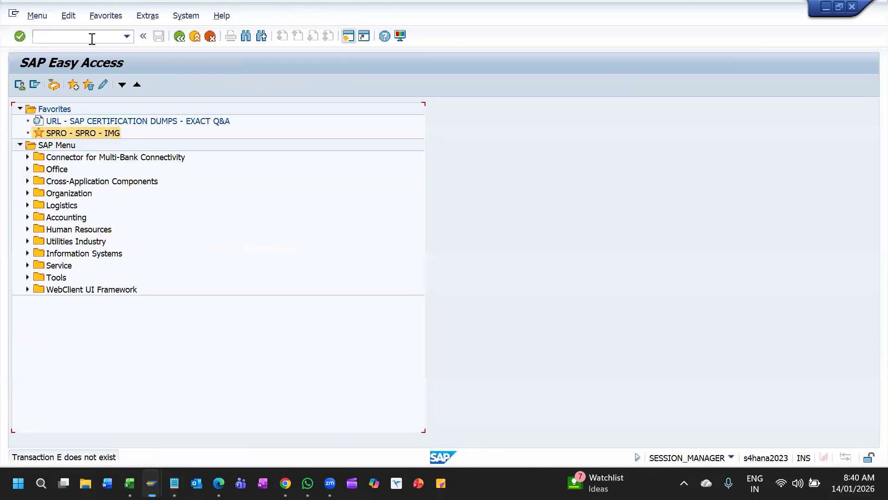
left_click(92, 37)
type("/NEX")
key("Return")
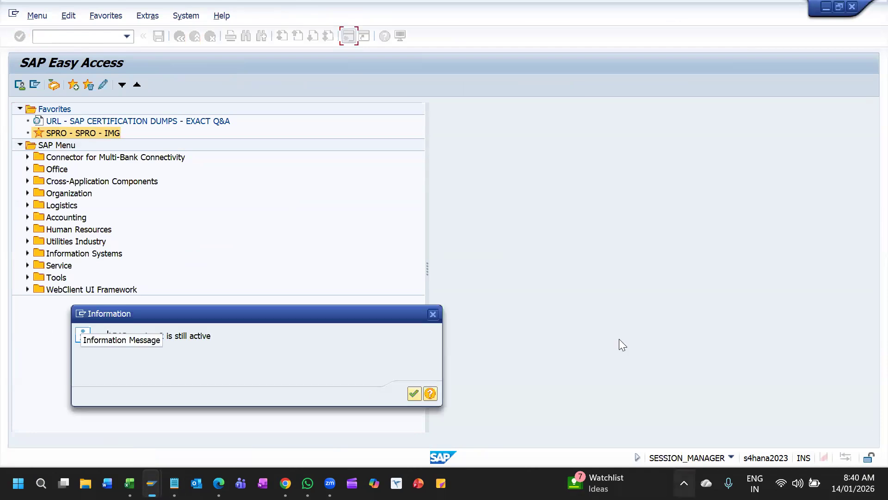
left_click(416, 390)
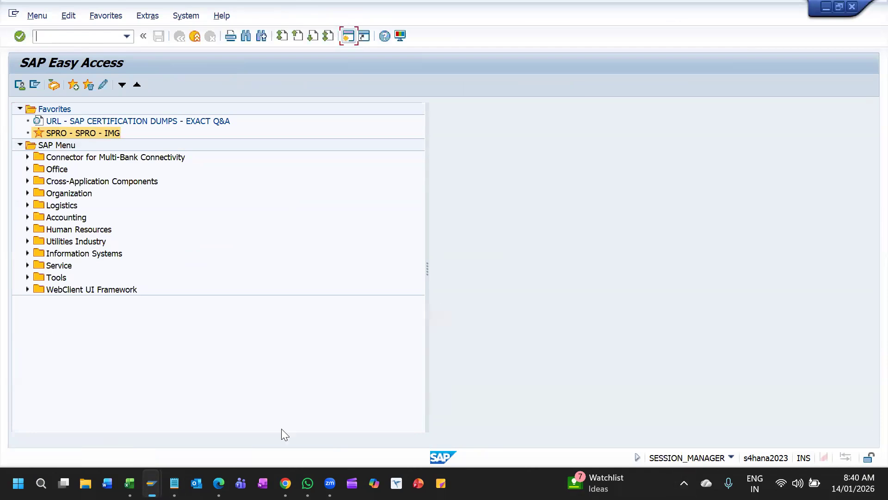
Step: Return to the goods receipt session, check the document again and move the message log aside
mouse_move(152, 483)
left_click(300, 430)
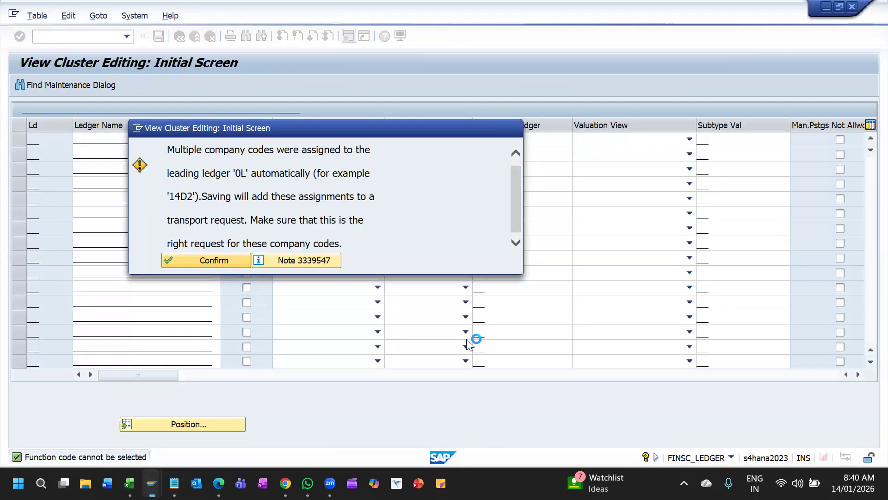
left_click(152, 482)
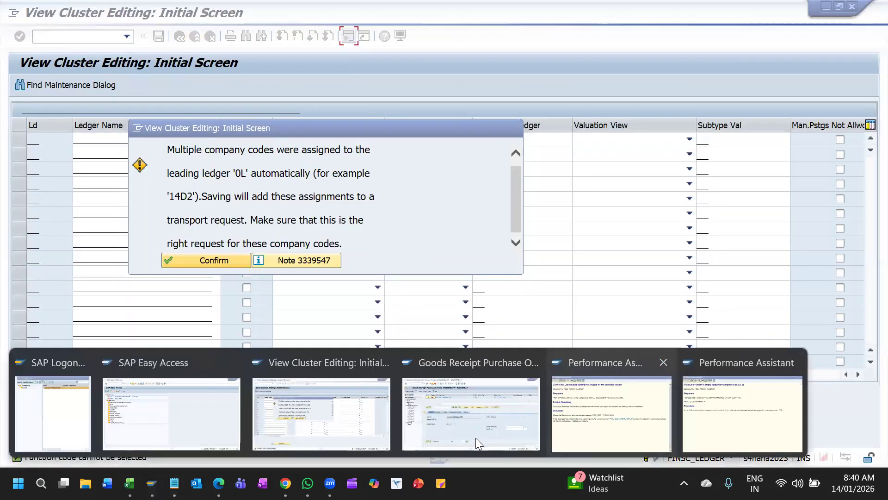
left_click(473, 437)
left_click(137, 84)
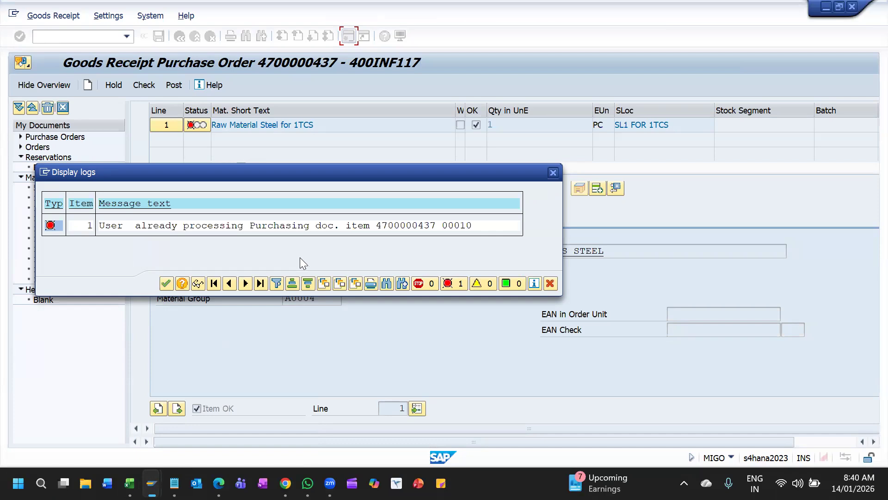
left_click_drag(293, 175, 388, 108)
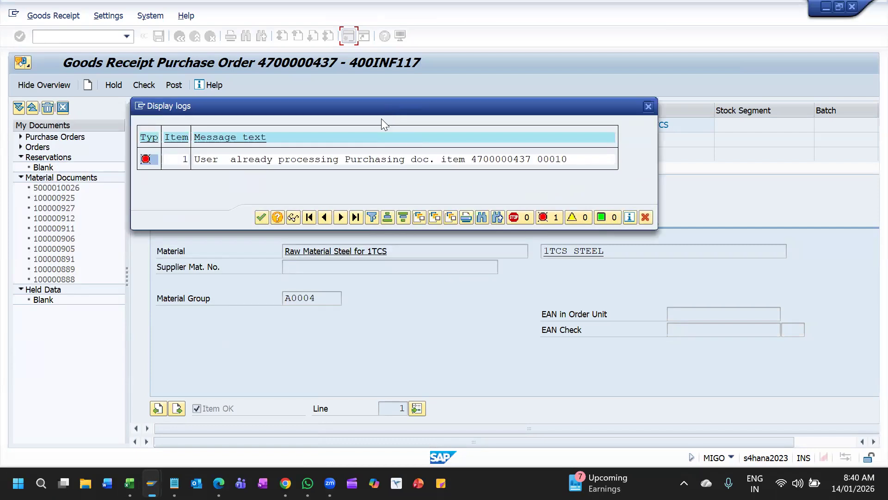